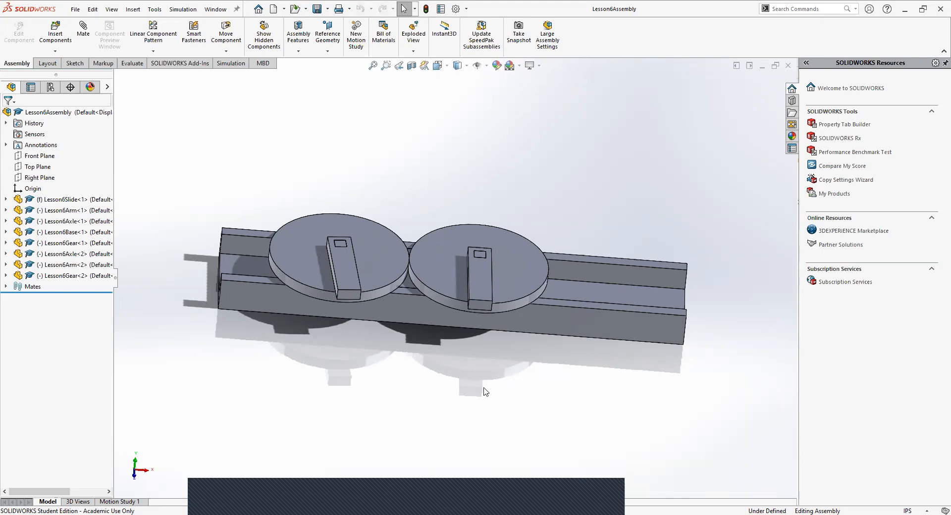
Step: Move the two gears and their arms along the slide to check the base's free travel
click(318, 260)
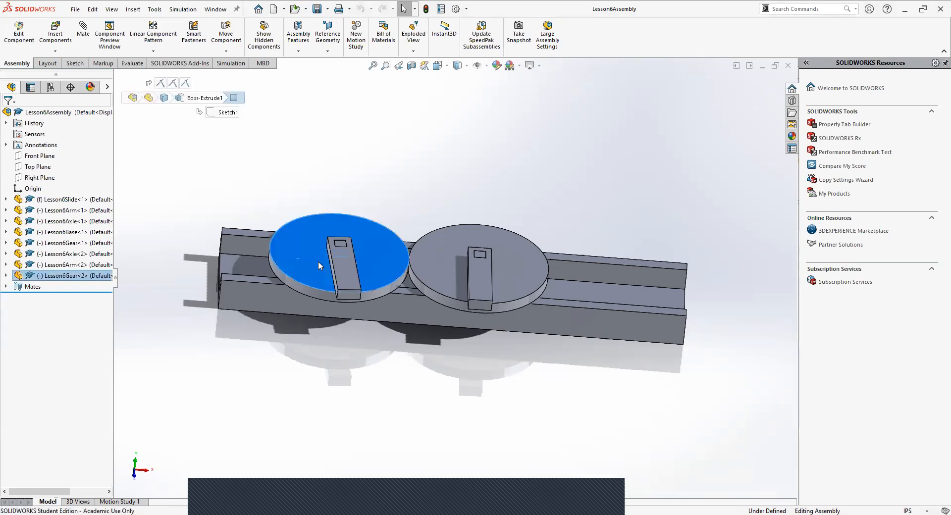
drag(318, 260, 362, 290)
drag(335, 347, 388, 348)
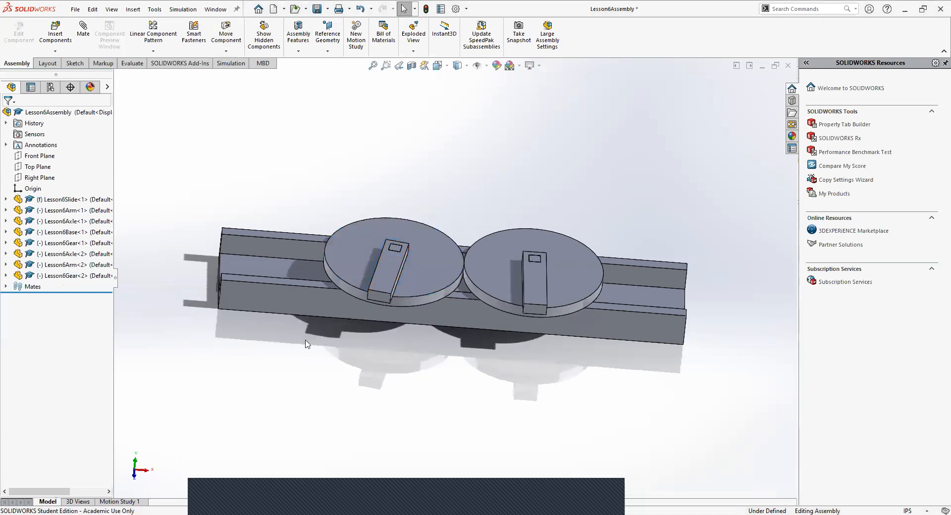
scroll(225, 299, down, 2)
scroll(225, 298, up, 1)
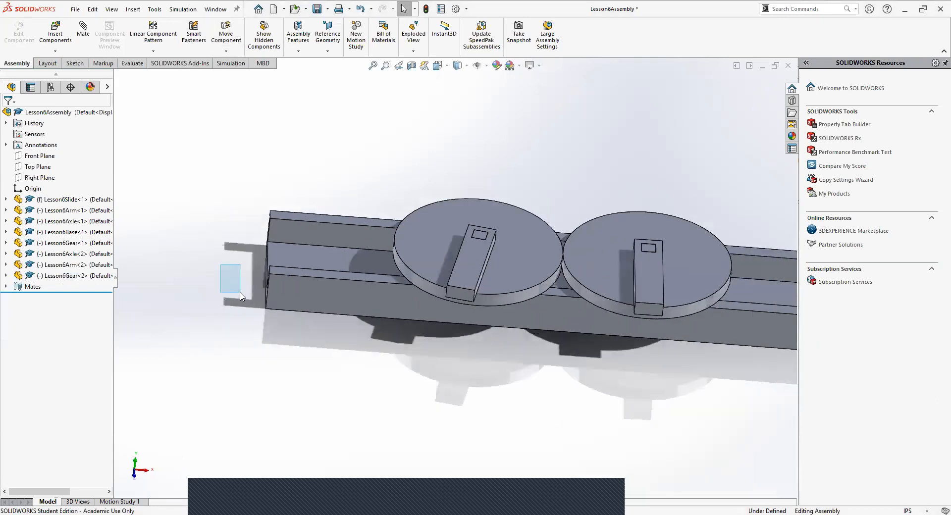
scroll(238, 270, up, 5)
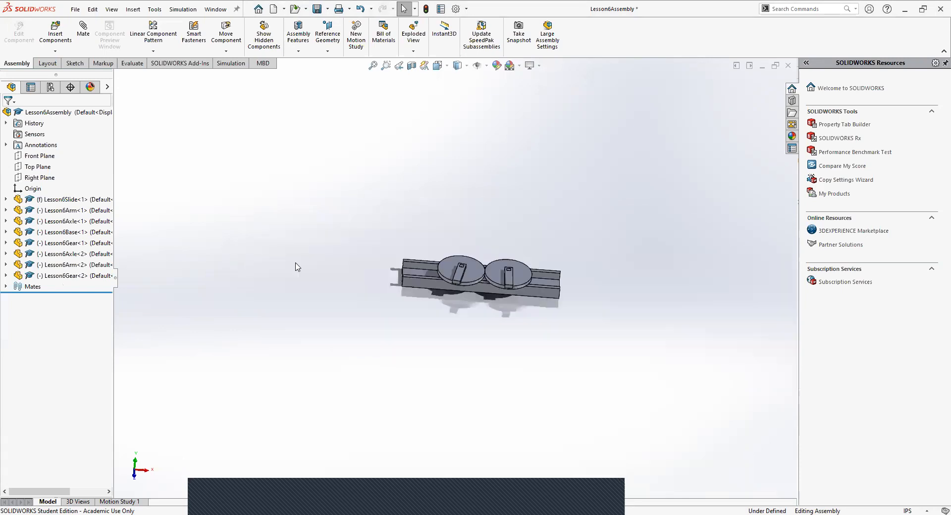
scroll(486, 274, down, 4)
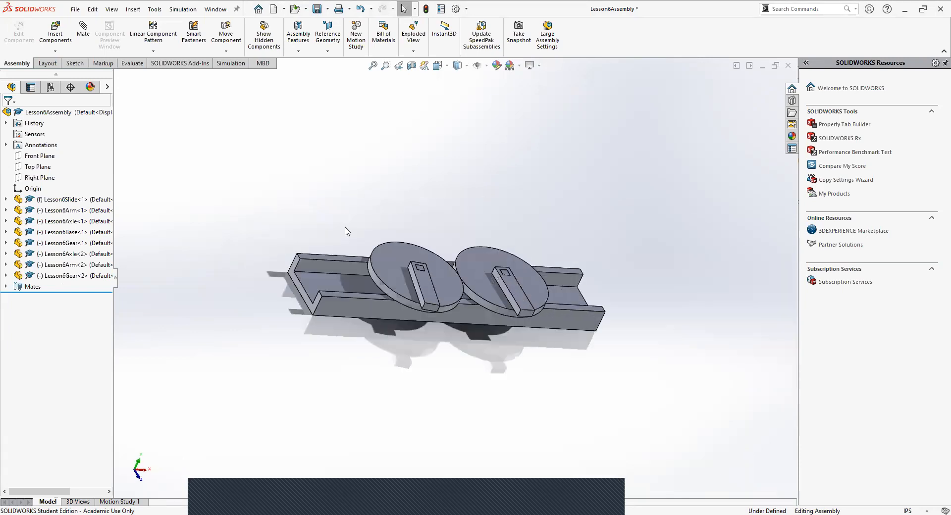
Step: Add a coincident mate between the end face of the base and the end face of the slide
click(82, 30)
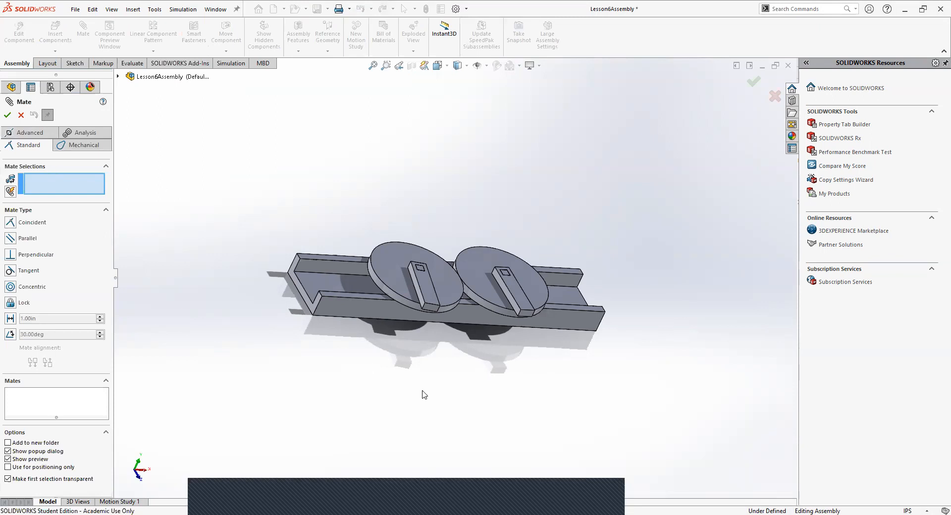
middle_drag(431, 363, 497, 391)
scroll(434, 270, down, 5)
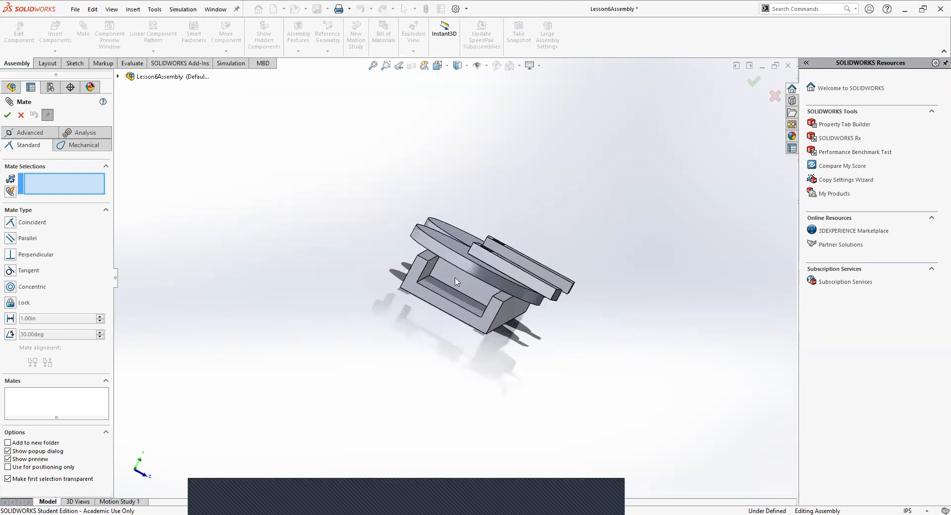
click(456, 281)
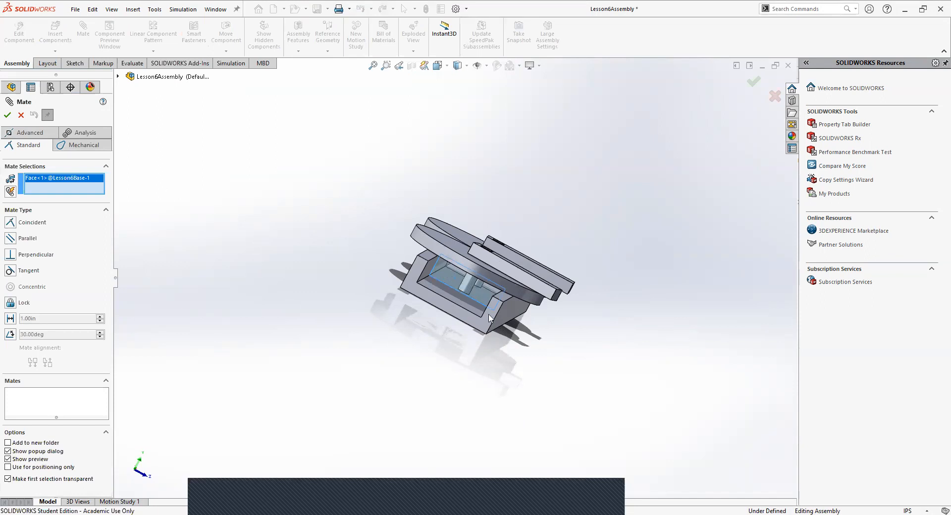
middle_drag(460, 353, 430, 340)
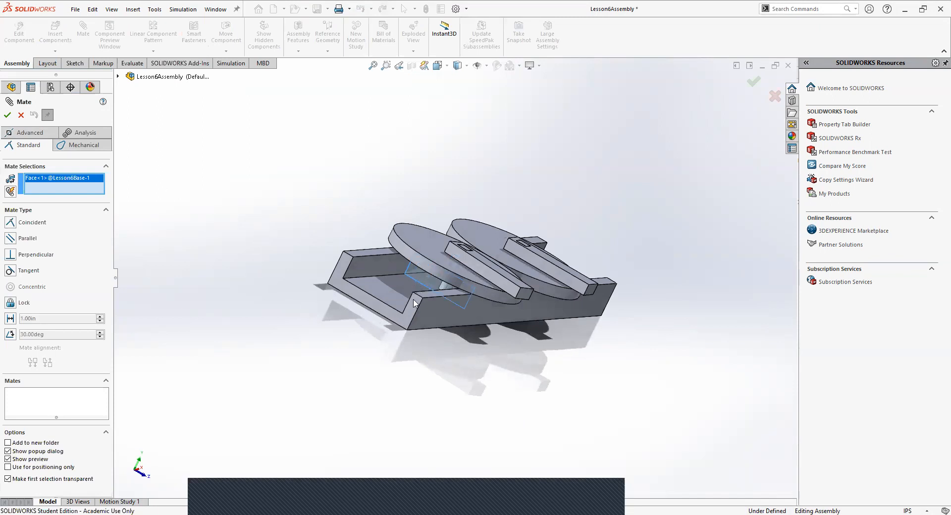
middle_drag(386, 341, 439, 316)
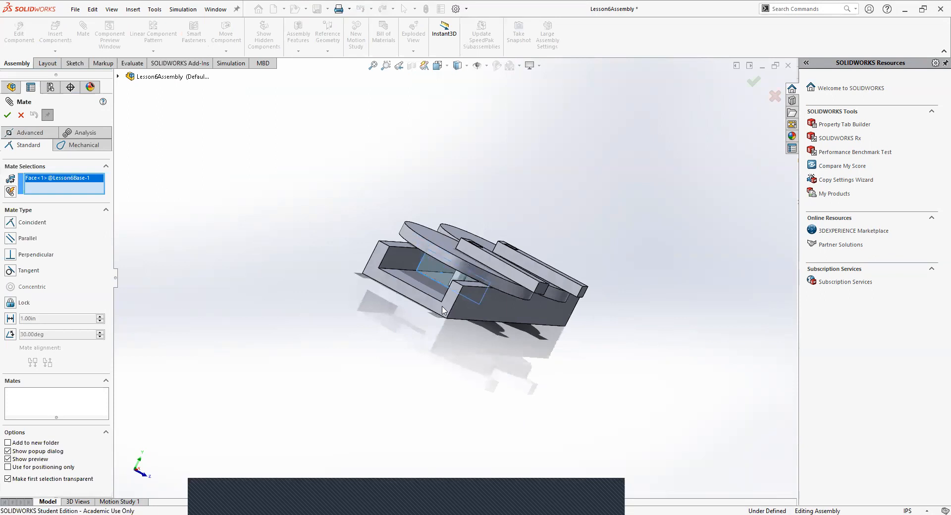
click(442, 310)
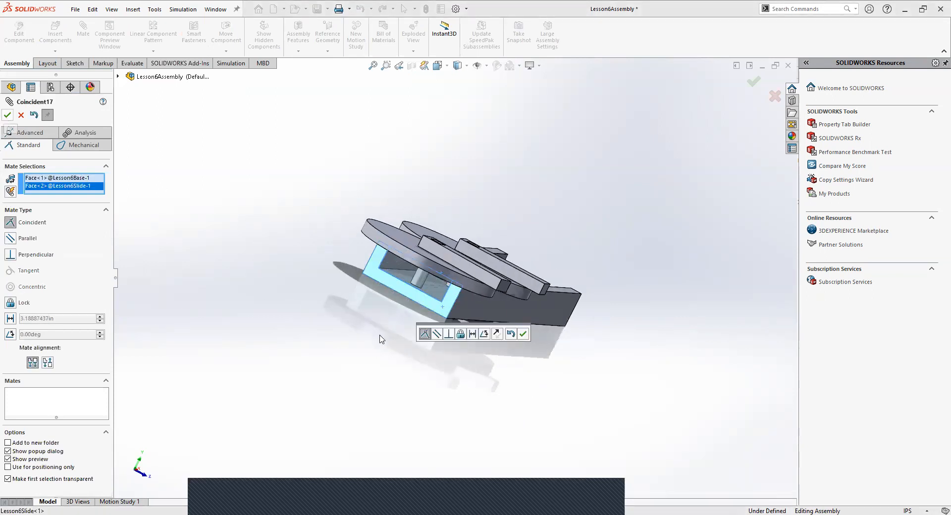
key(Return)
click(7, 115)
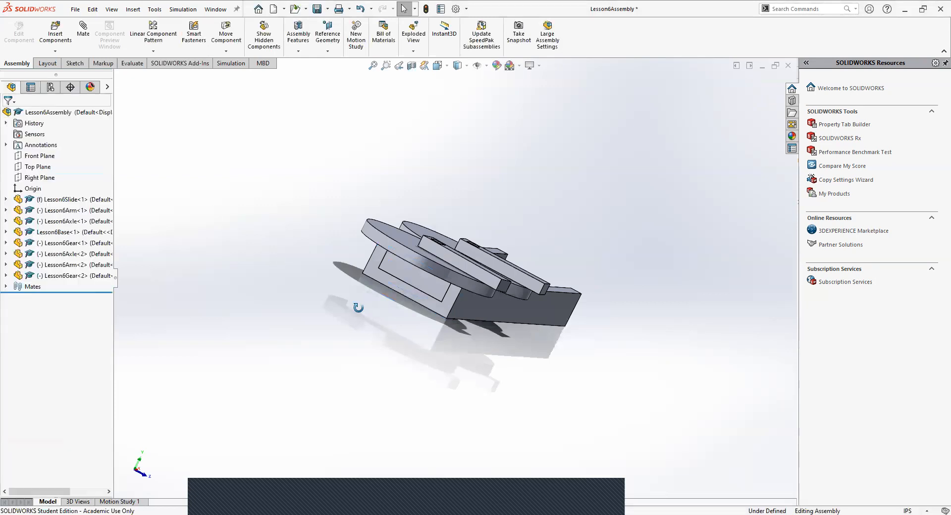
Step: Add a mechanical gear mate between the outer cylindrical faces of the two gears with a 3in : 3in ratio
middle_drag(358, 307, 317, 343)
drag(324, 354, 366, 432)
click(368, 427)
middle_drag(379, 416, 333, 360)
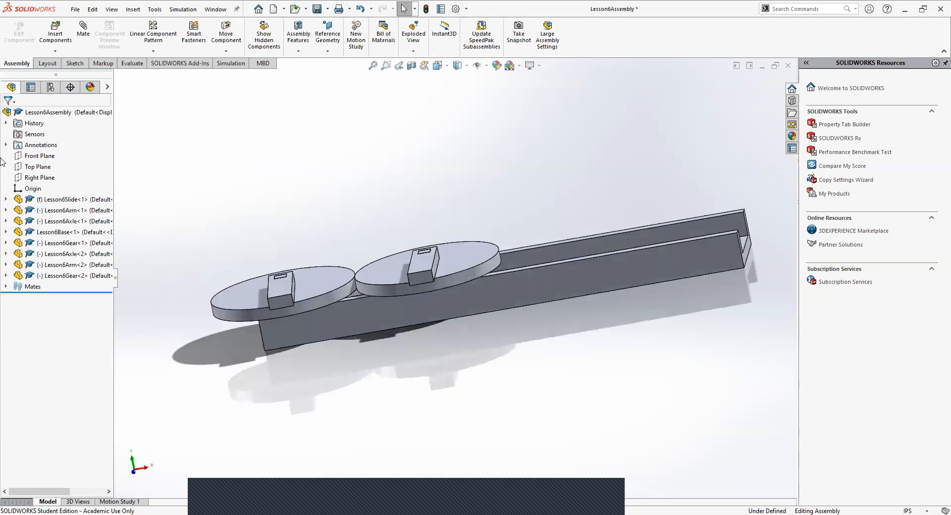
click(83, 30)
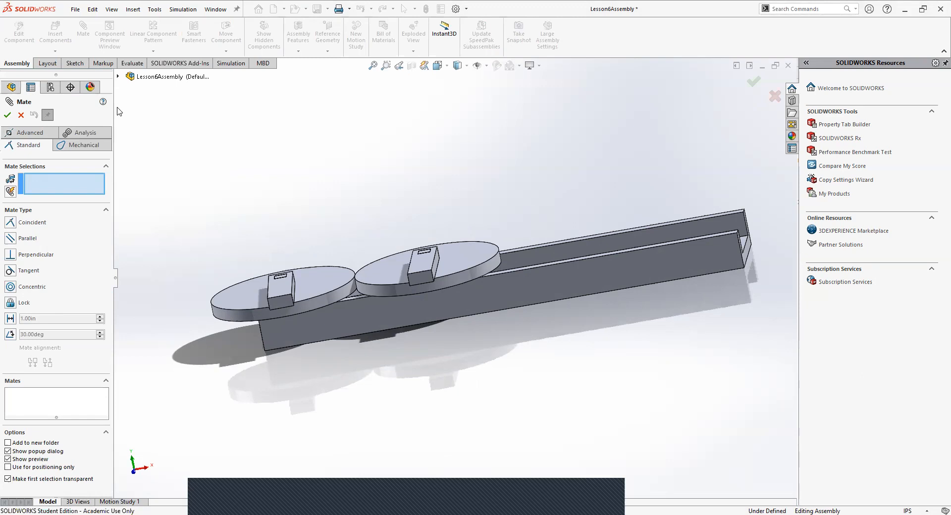
click(65, 148)
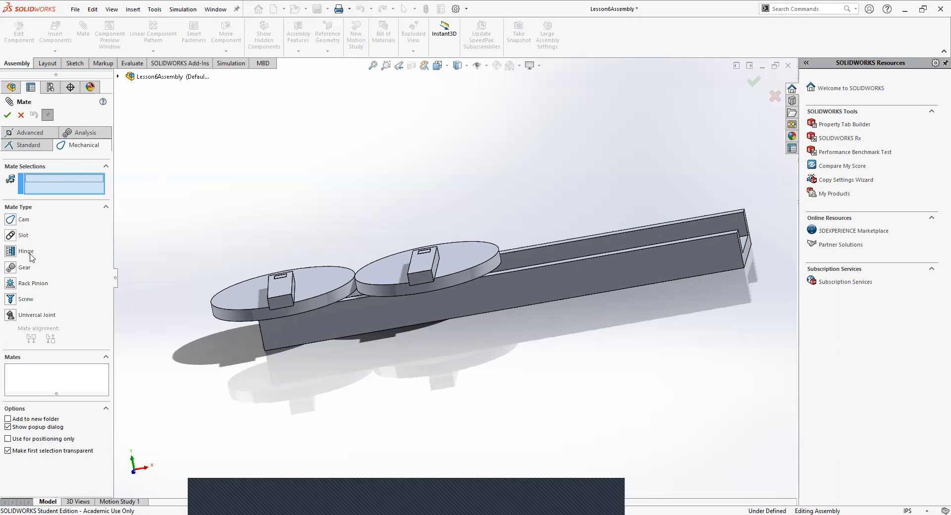
click(11, 268)
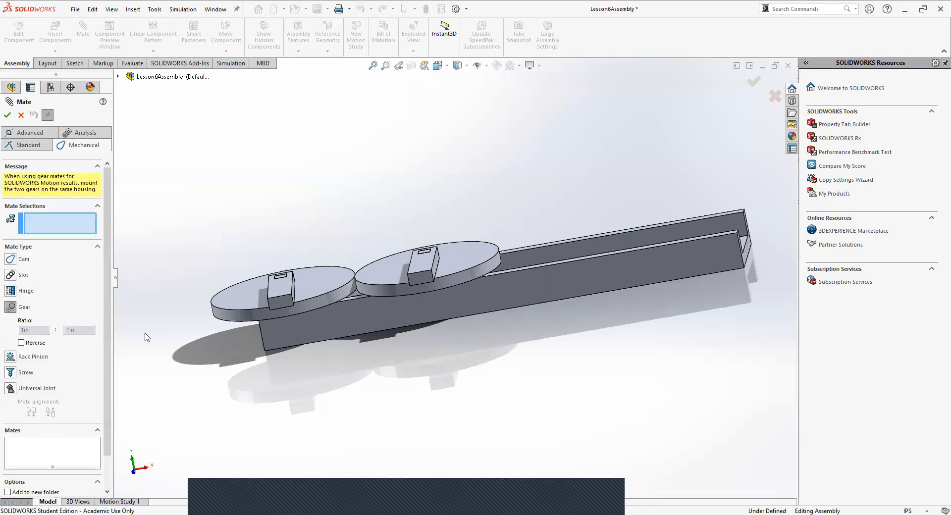
click(256, 317)
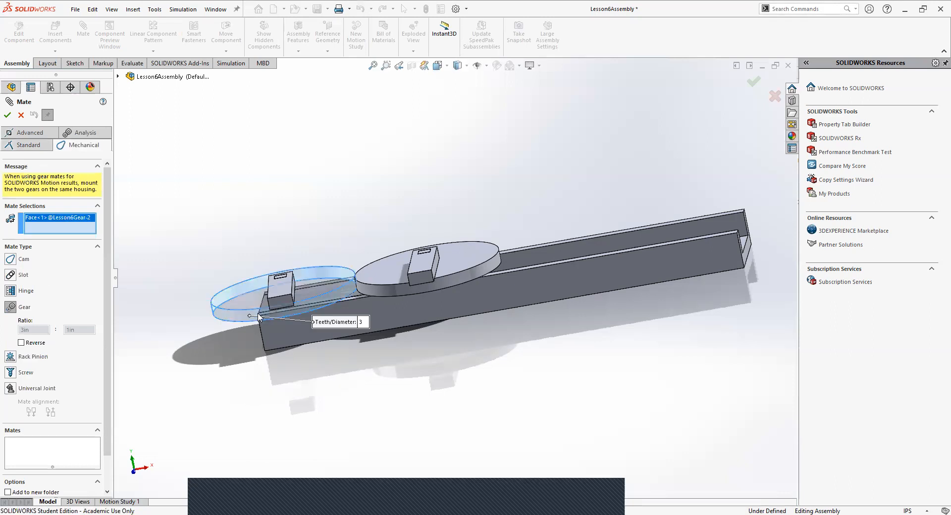
click(414, 287)
middle_drag(265, 341, 255, 286)
scroll(346, 277, down, 3)
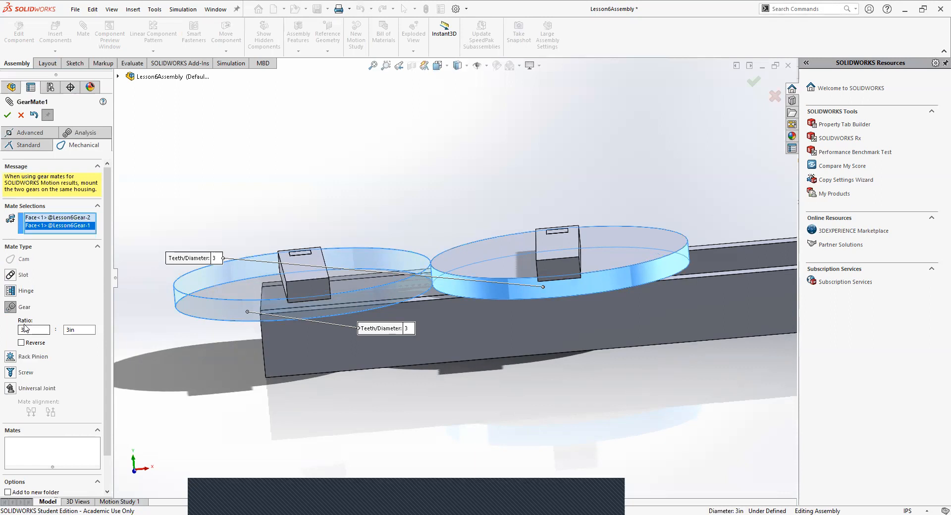
click(8, 116)
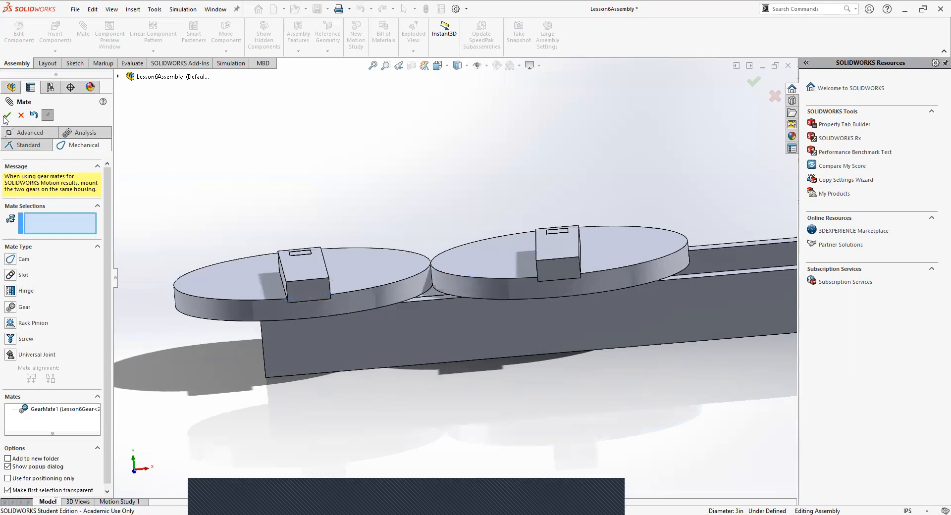
Step: Rotate the arm on the end gear around its axle to test the motion the gear mate gives both gears
middle_drag(334, 174, 340, 248)
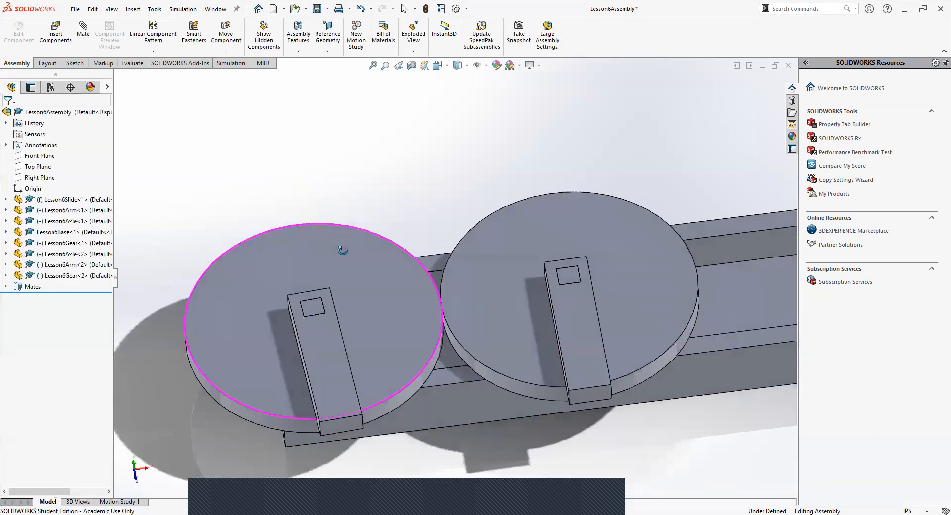
drag(337, 407, 274, 177)
key(Escape)
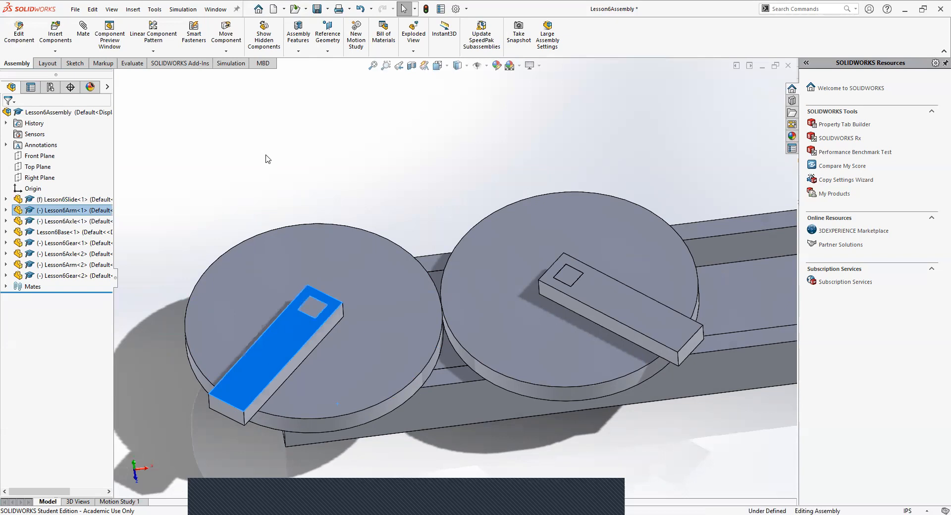
drag(275, 370, 326, 270)
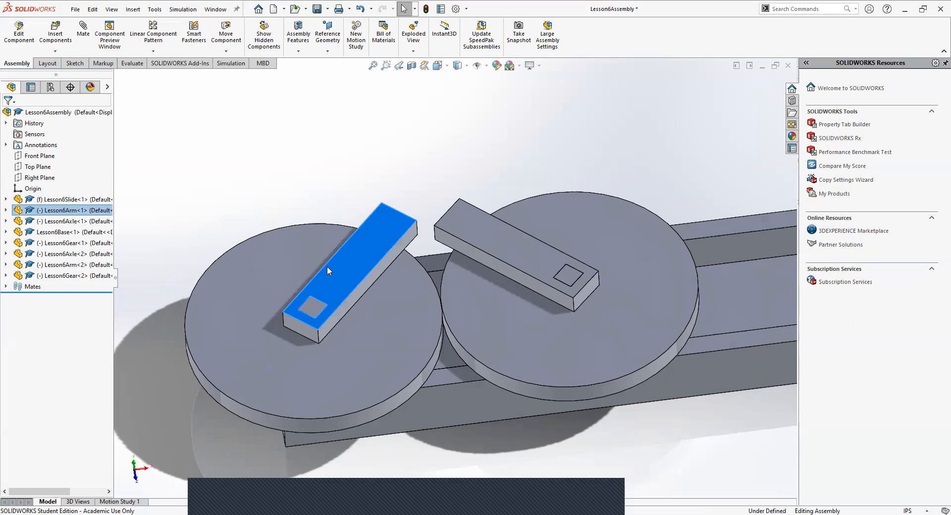
drag(385, 216, 343, 280)
key(Escape)
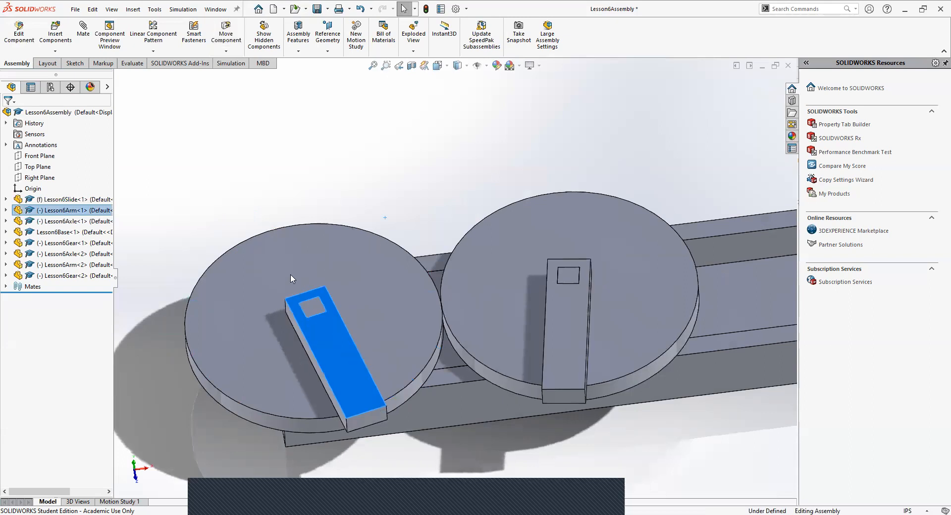
click(337, 256)
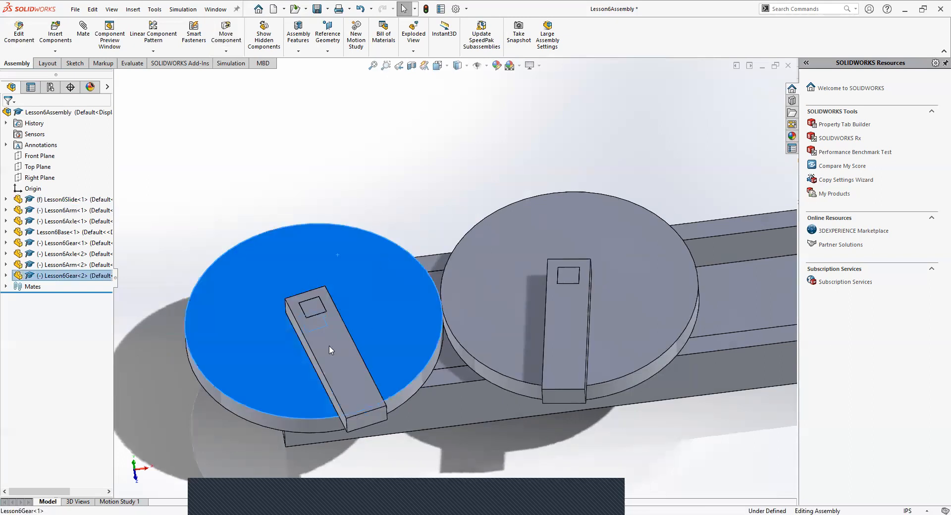
drag(351, 404, 255, 187)
drag(221, 176, 178, 312)
click(163, 187)
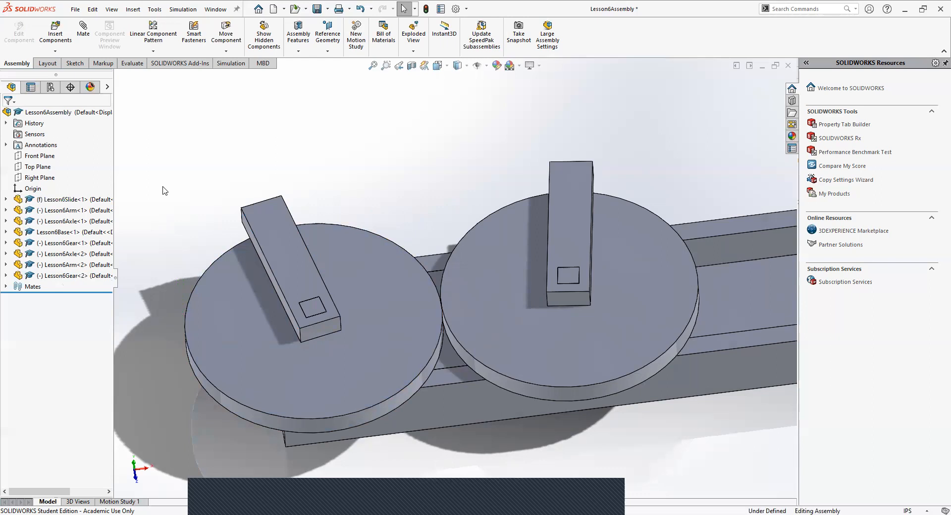
Step: Swing the end gear's arm slightly back and forth, viewed from above, to compare the alignment of the two arms
mouse_move(281, 212)
mouse_down()
mouse_move(227, 228)
mouse_move(342, 424)
mouse_move(393, 320)
mouse_move(387, 244)
mouse_move(335, 417)
mouse_move(293, 377)
mouse_move(283, 248)
mouse_move(306, 234)
mouse_move(263, 206)
mouse_up()
key(Escape)
click(349, 182)
middle_drag(352, 180, 367, 196)
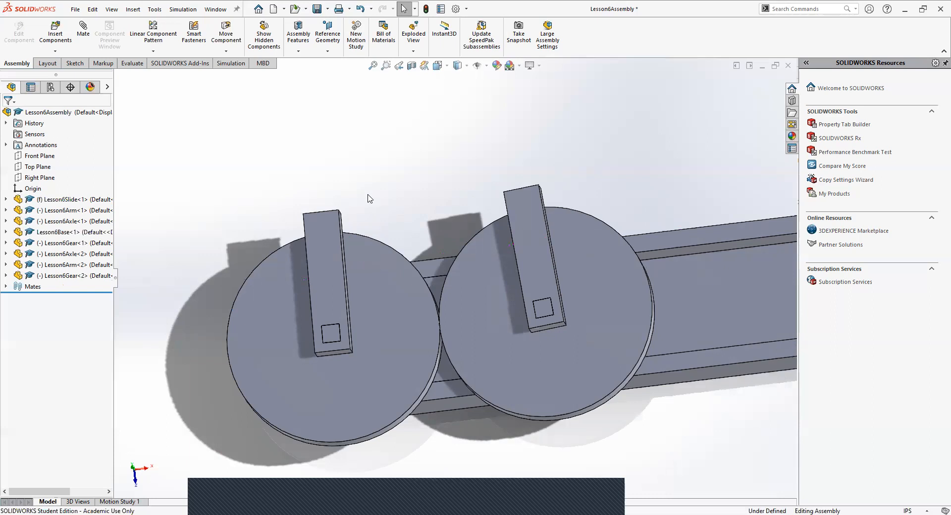
click(311, 218)
mouse_move(311, 218)
mouse_down()
mouse_move(303, 218)
mouse_move(320, 222)
mouse_up()
drag(317, 225, 311, 248)
key(Escape)
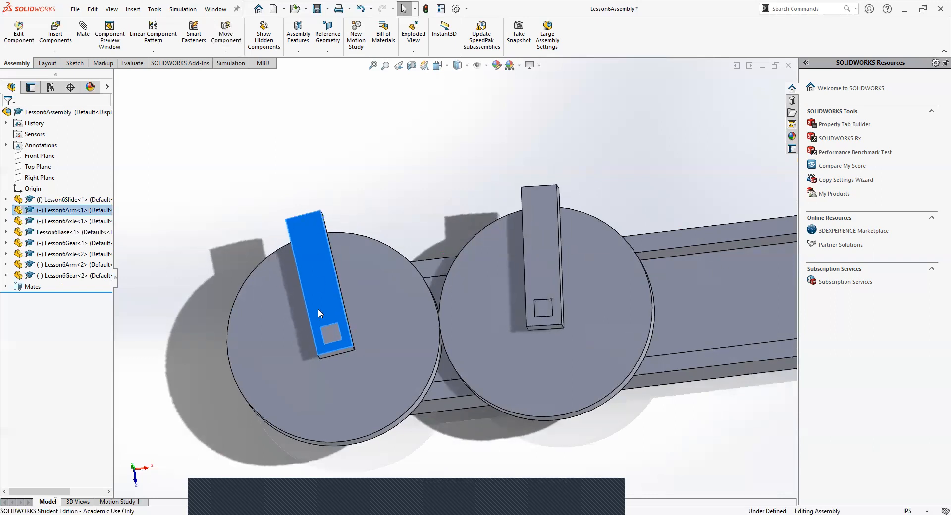
Step: Examine the top face of the end gear's arm and the square axle end set into it
middle_drag(319, 305, 351, 339)
drag(351, 339, 359, 391)
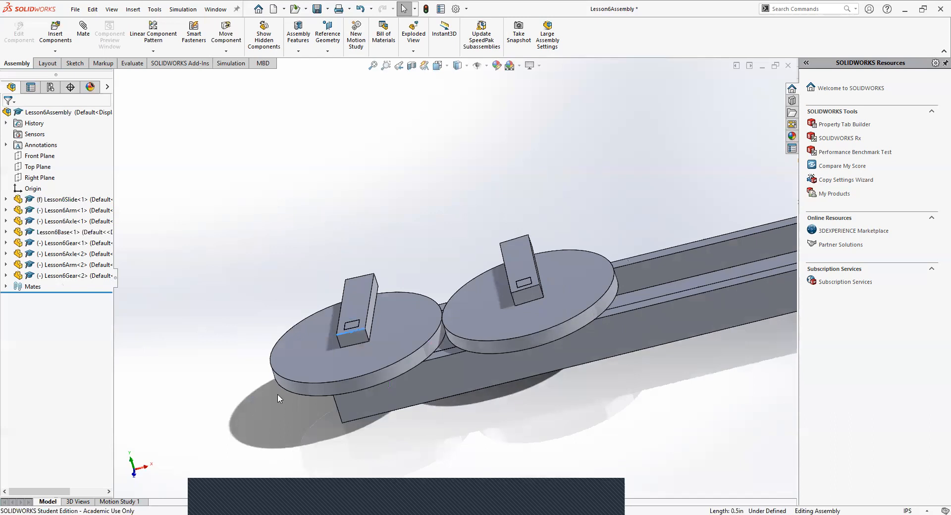
click(353, 300)
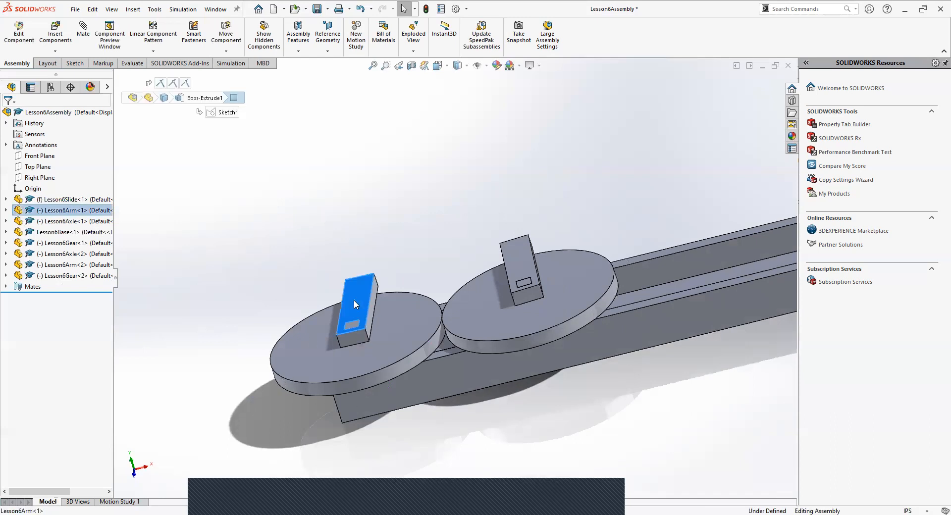
scroll(349, 310, down, 3)
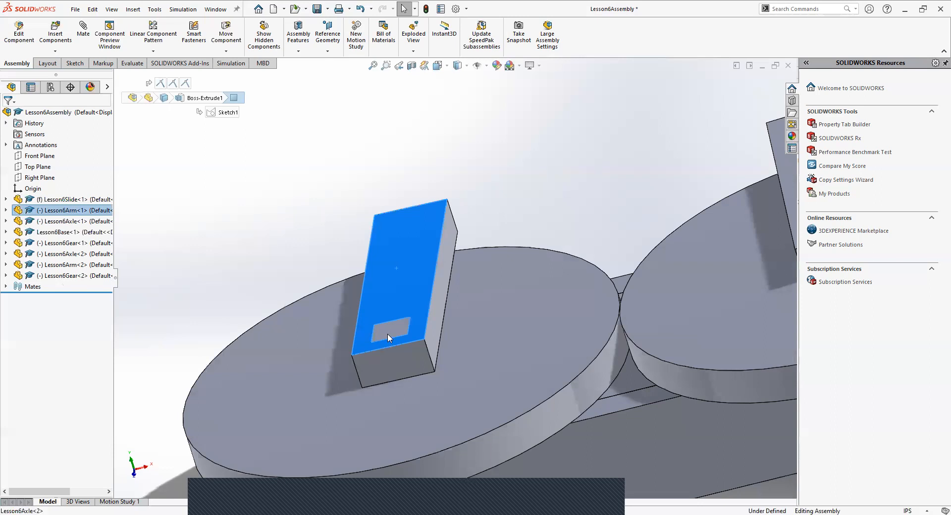
click(387, 334)
click(238, 234)
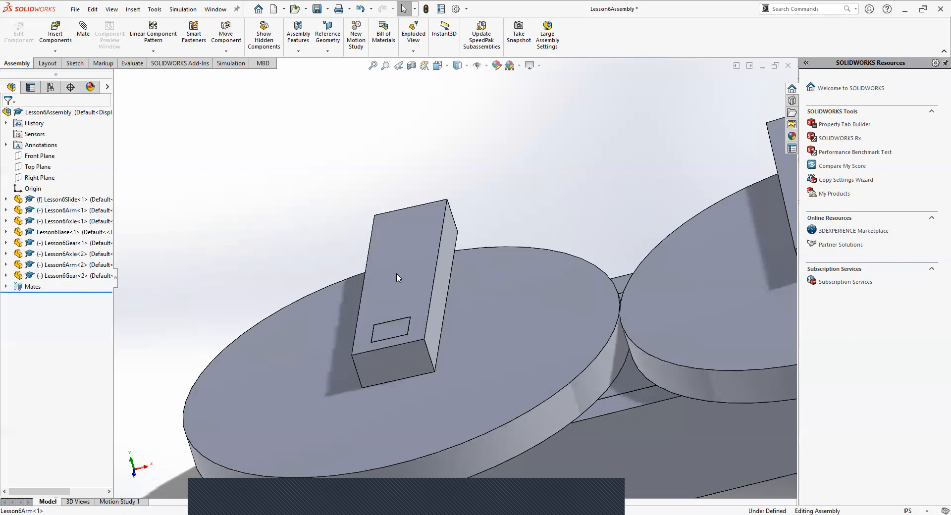
click(397, 328)
click(253, 249)
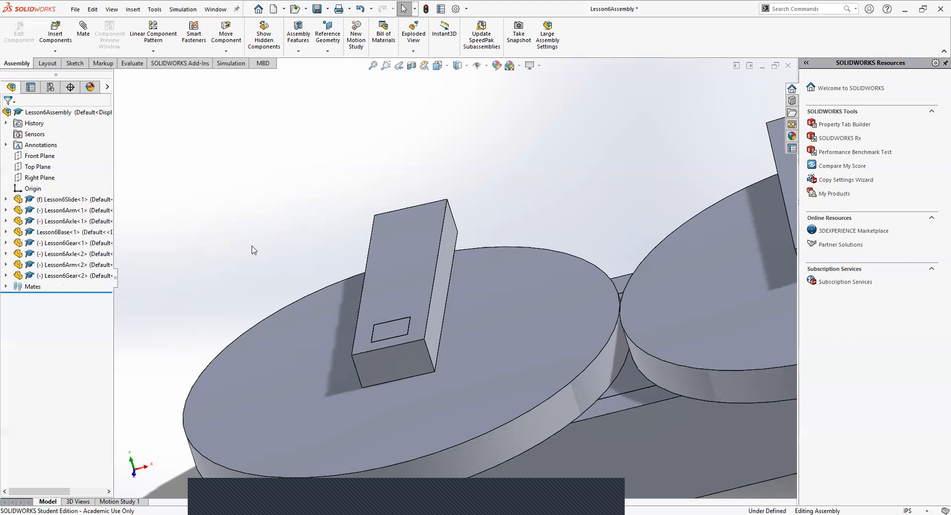
Step: Turn the end gear's arm parallel to the other arm, and swing it outward to a diagonal position
mouse_move(409, 252)
mouse_down()
mouse_move(279, 296)
mouse_move(541, 286)
mouse_move(583, 315)
mouse_move(407, 237)
mouse_up()
scroll(520, 258, up, 5)
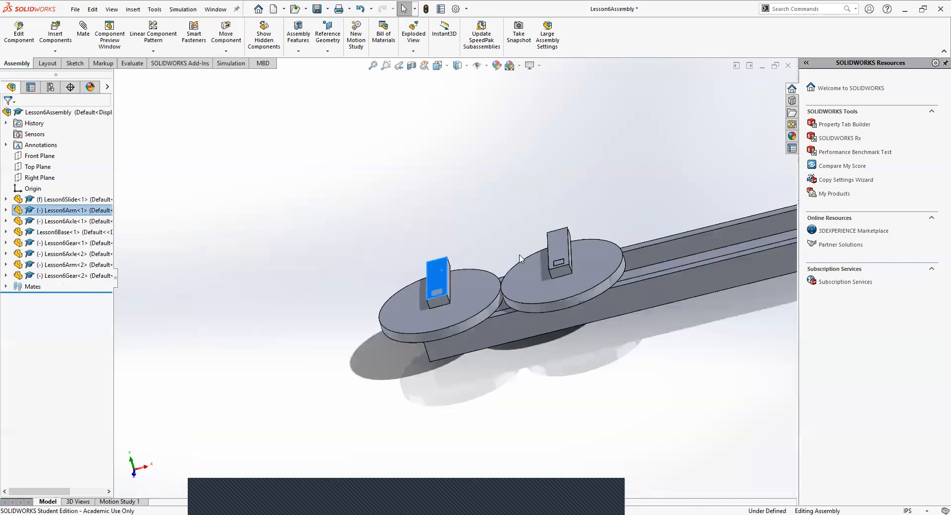
click(570, 390)
middle_drag(483, 349, 455, 401)
scroll(461, 315, up, 3)
scroll(453, 263, down, 3)
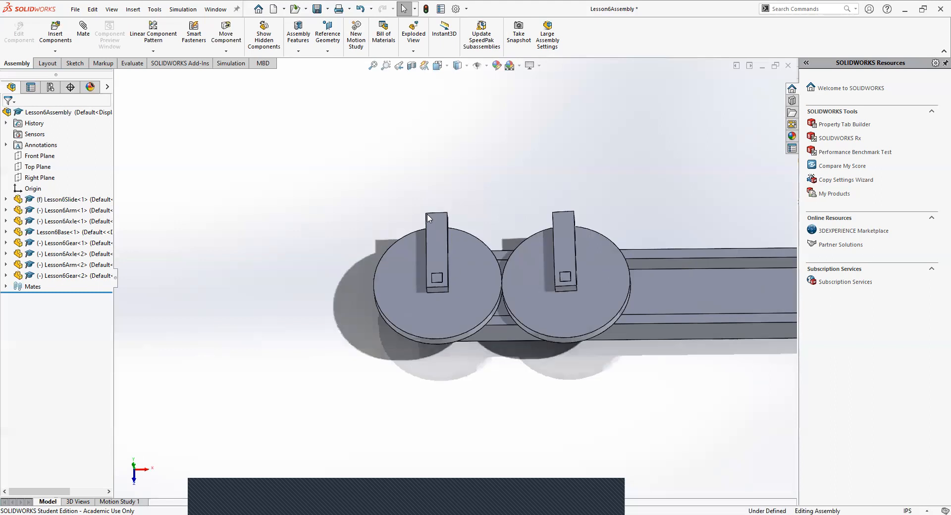
drag(436, 224, 395, 249)
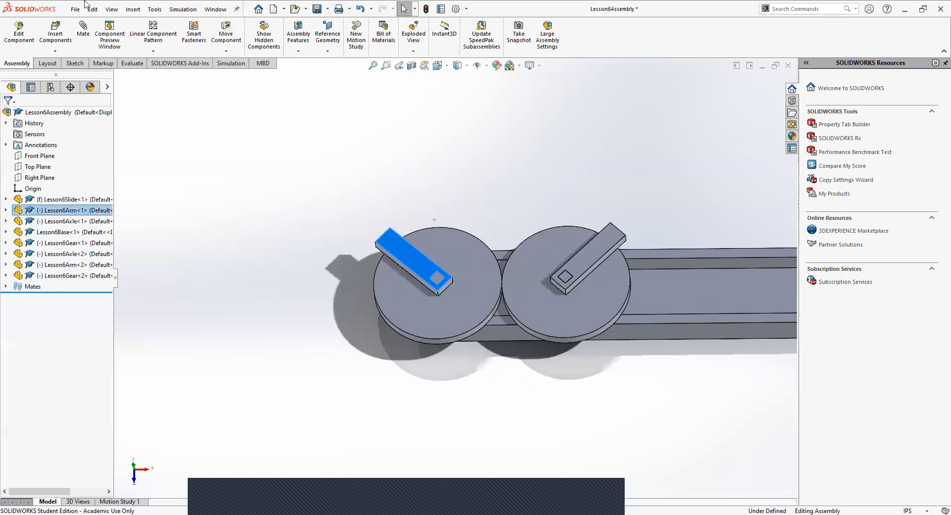
click(83, 31)
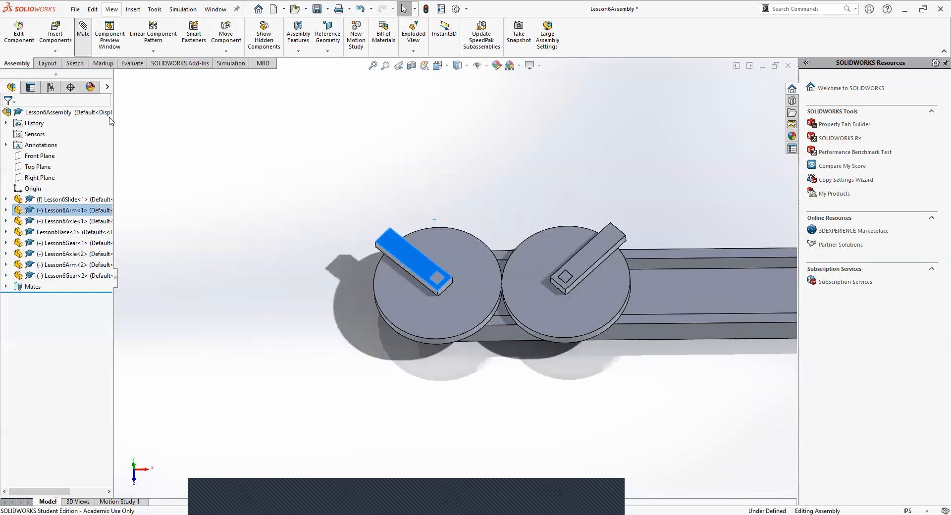
click(65, 148)
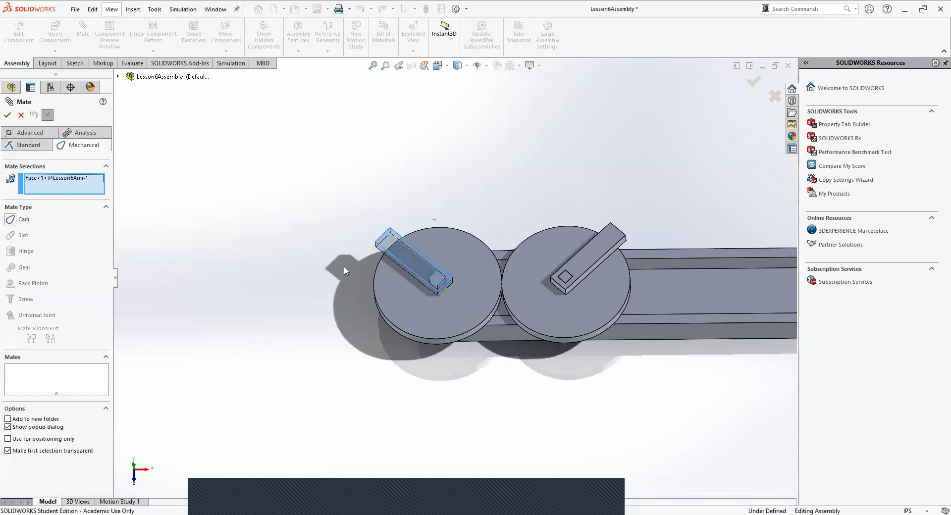
click(31, 146)
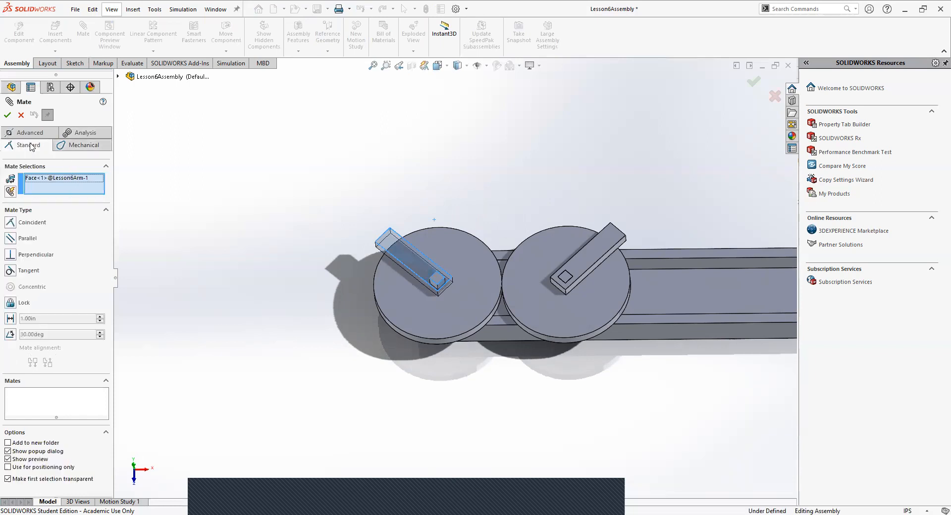
click(76, 145)
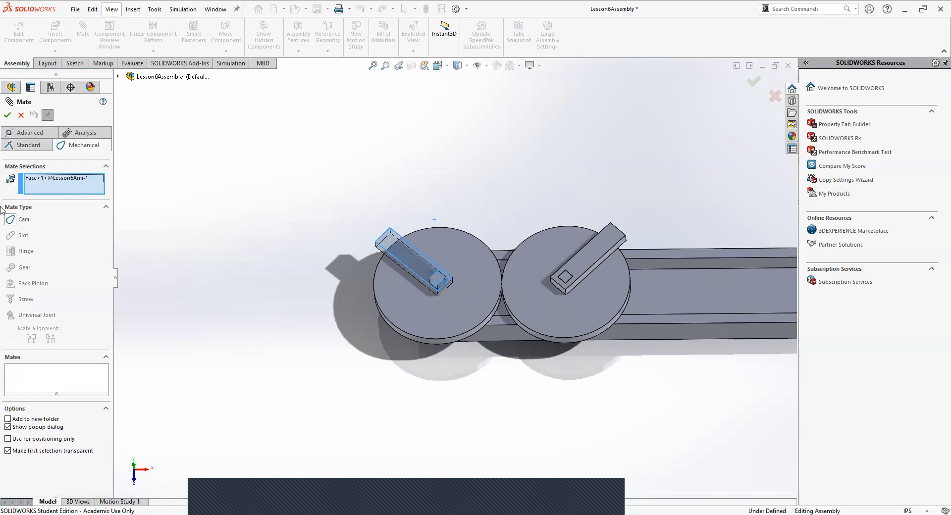
click(9, 148)
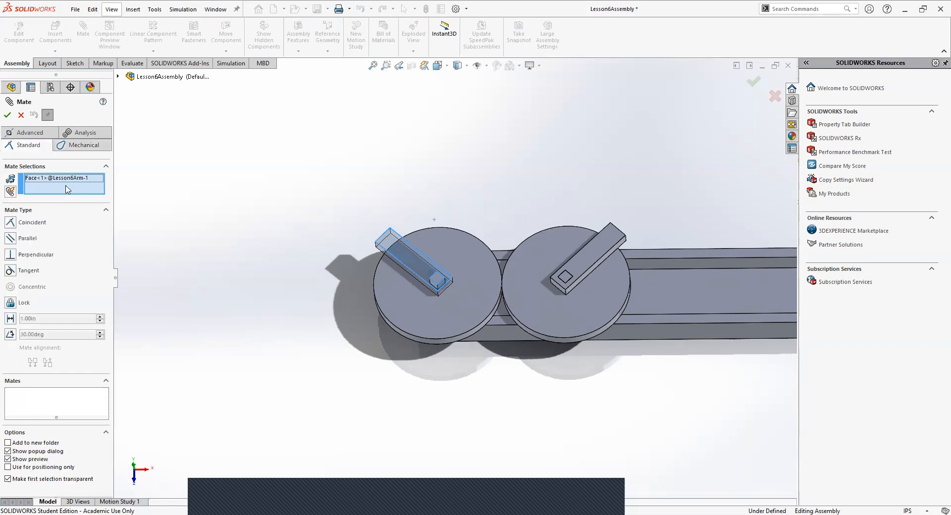
click(396, 291)
click(7, 115)
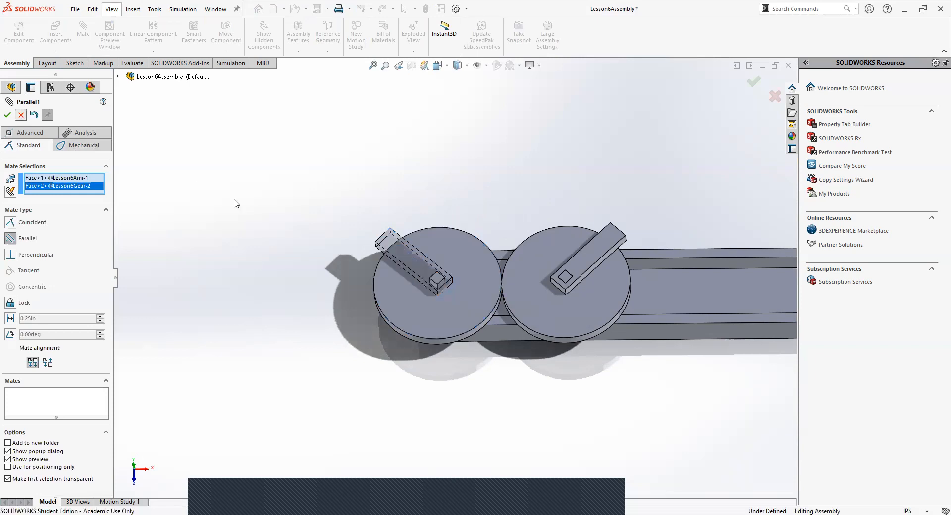
Step: Swing the end gear's arm toward the slide's lengthwise direction so that it points outward past the slide's end
middle_drag(329, 258, 270, 277)
middle_drag(178, 154, 194, 119)
scroll(337, 250, up, 1)
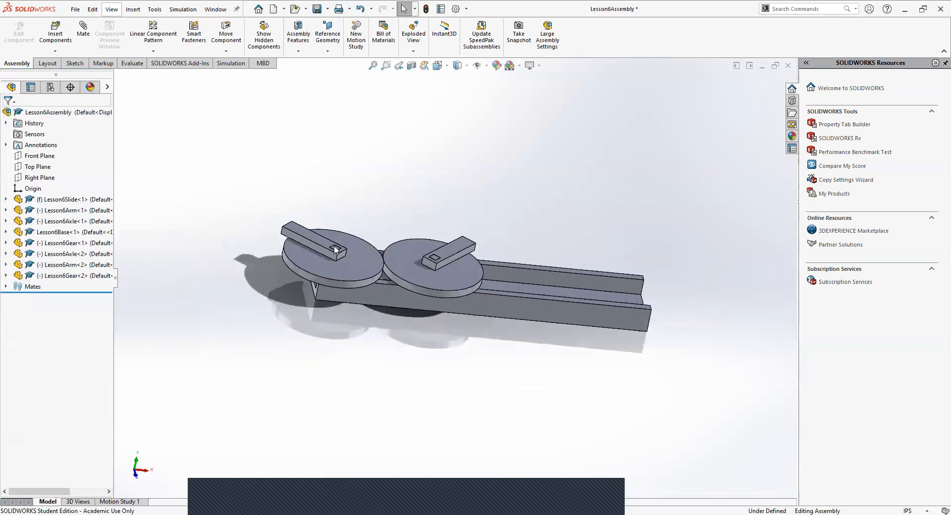
scroll(319, 238, down, 2)
drag(307, 227, 290, 257)
click(291, 257)
click(235, 226)
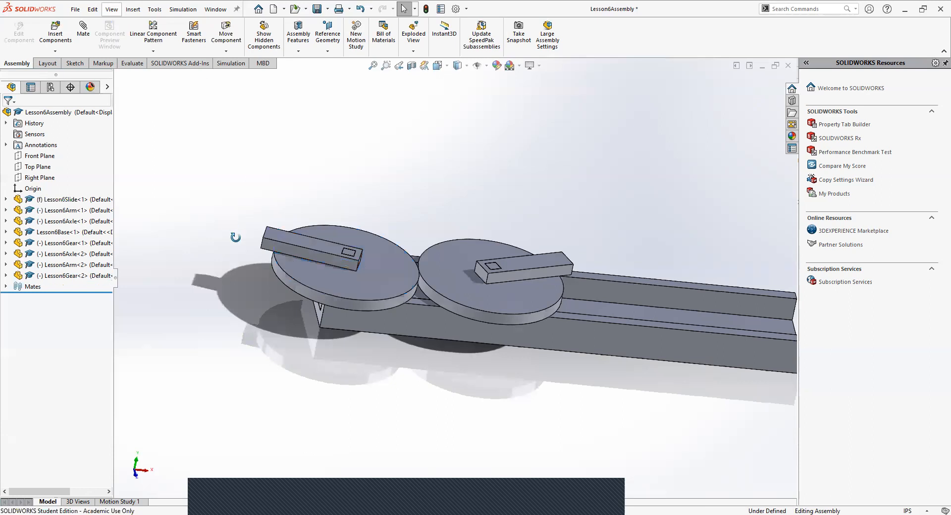
middle_drag(235, 236, 221, 250)
Step: Start an advanced limit angle mate between the long side face of the end gear's arm and the slide's outer side face
click(83, 34)
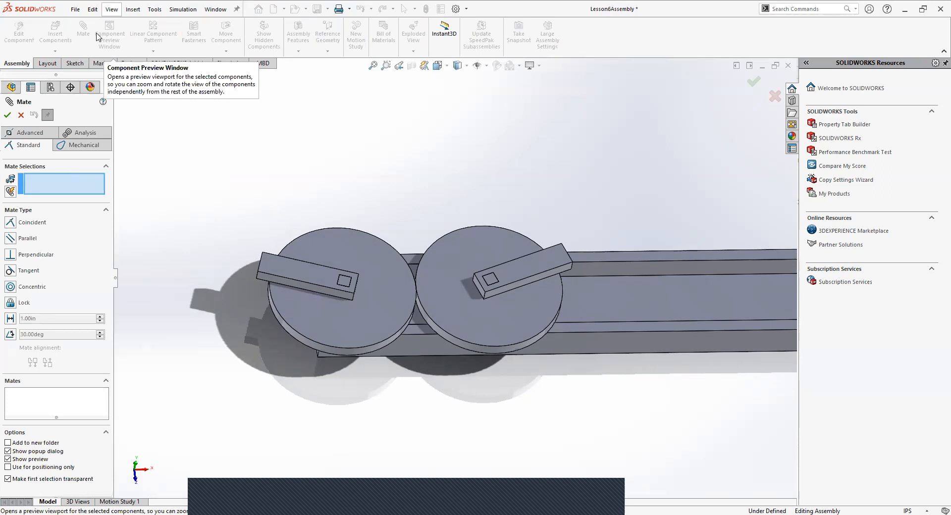
click(30, 135)
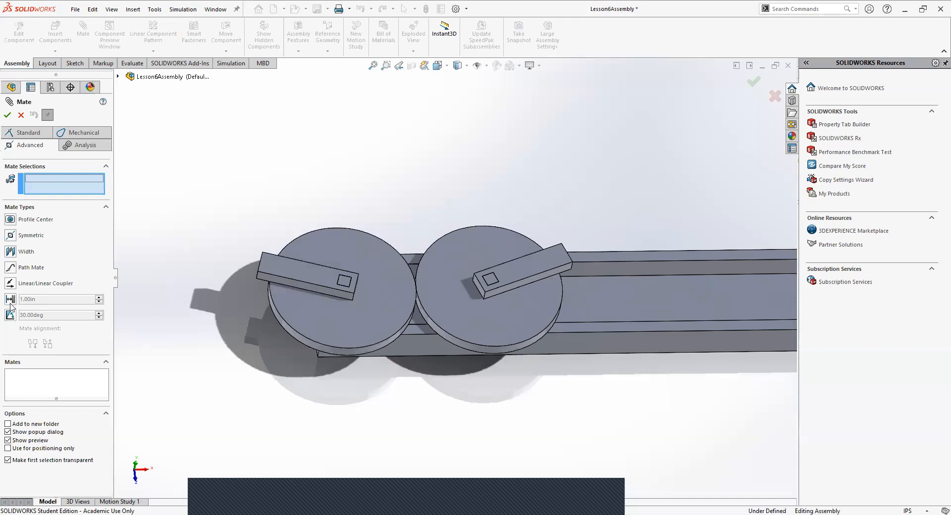
click(27, 135)
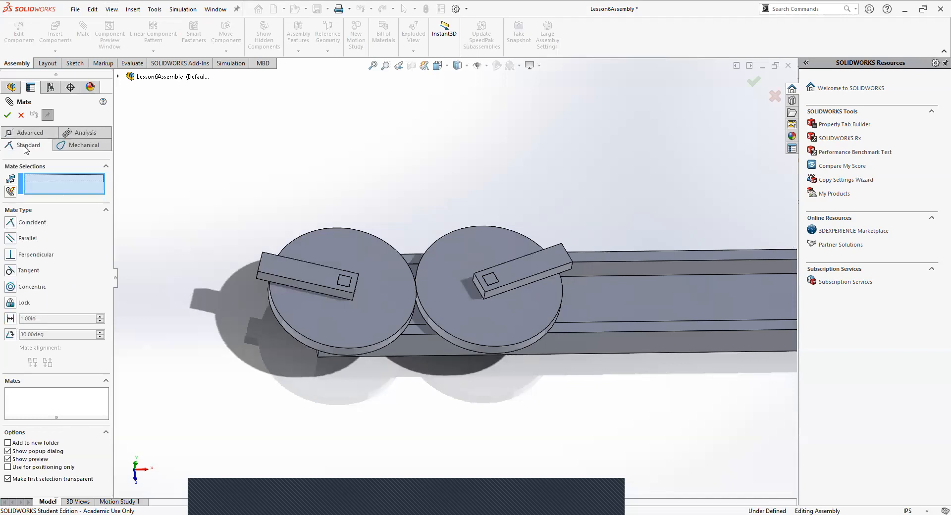
click(24, 134)
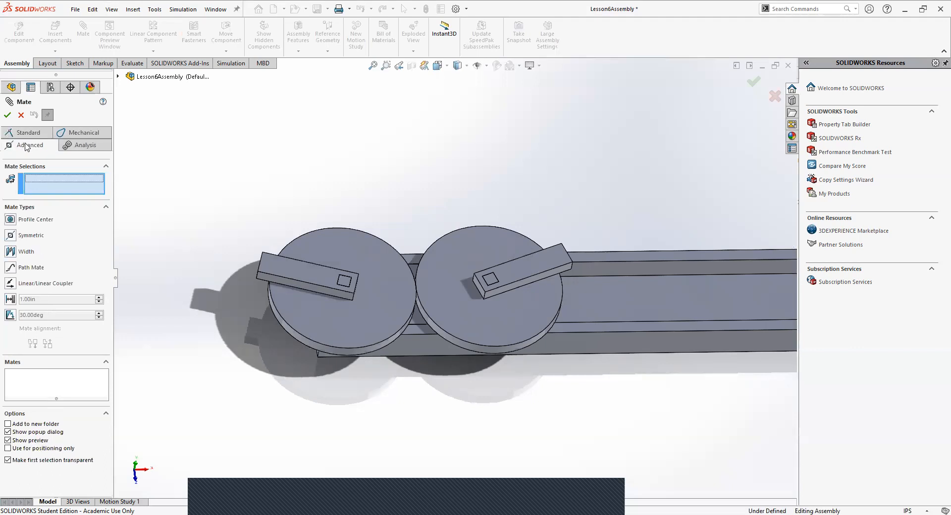
click(24, 134)
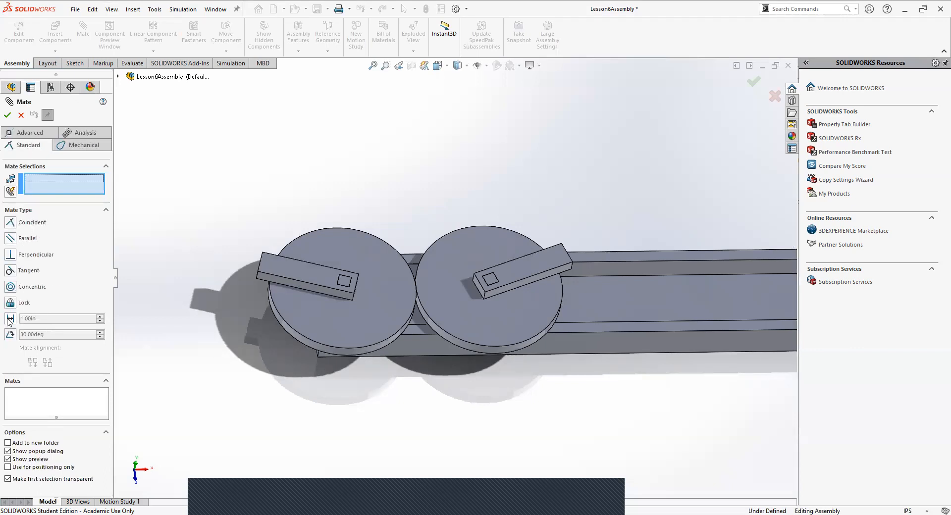
click(30, 133)
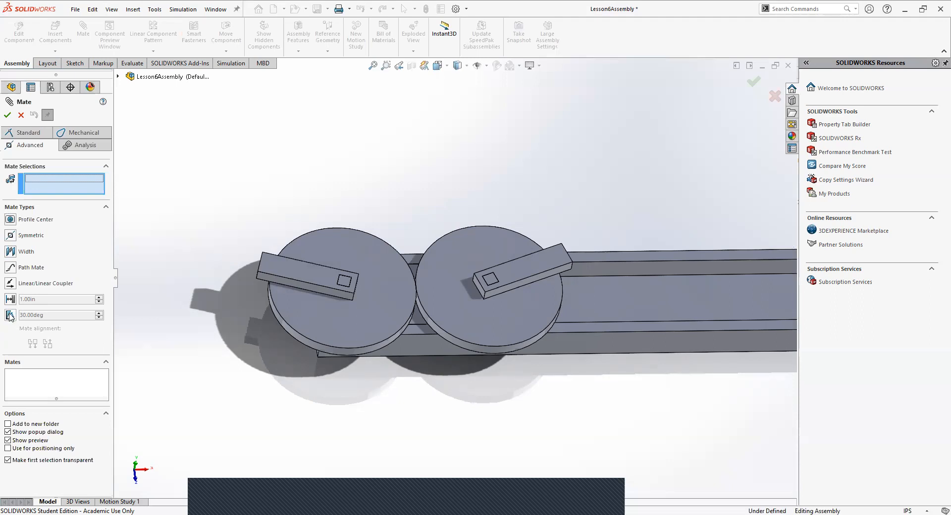
click(266, 279)
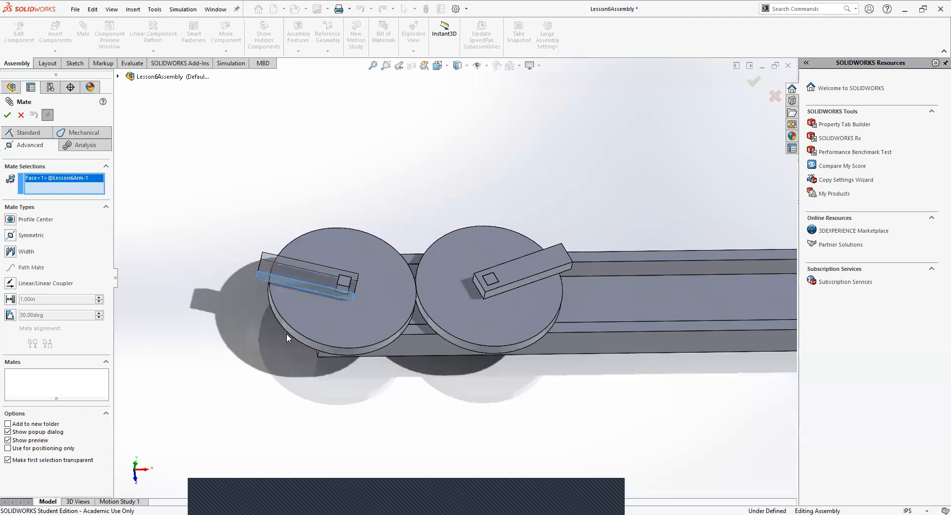
click(409, 346)
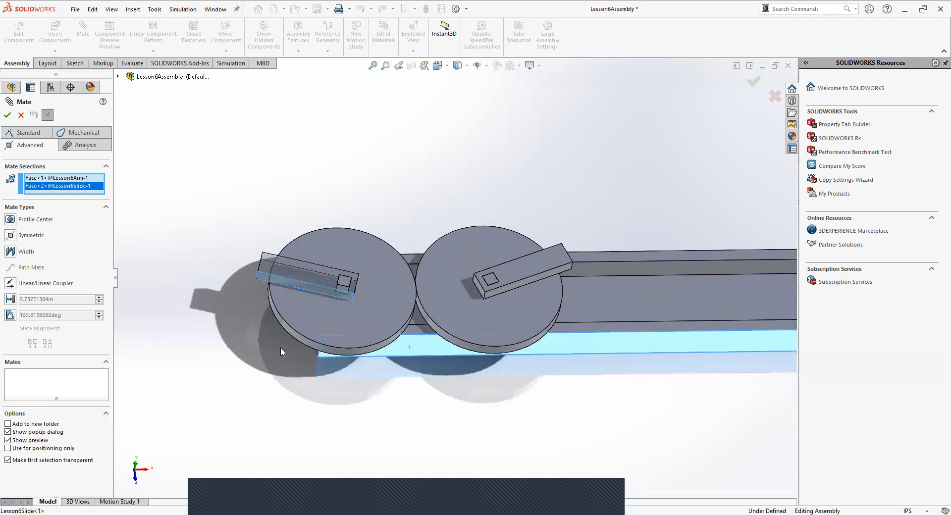
click(11, 315)
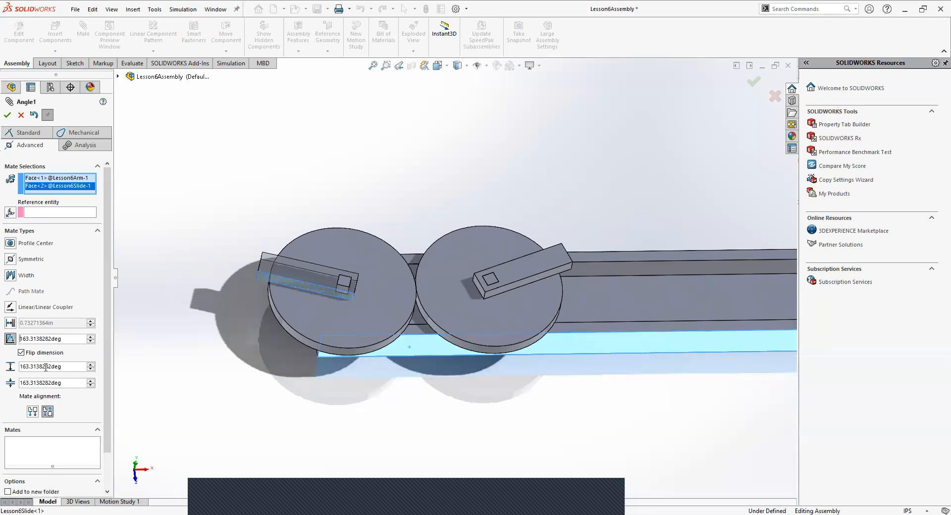
Step: Set the limit angle mate's maximum to 180 degrees and its minimum to 90 degrees, and accept the mate
drag(65, 384, 5, 379)
drag(61, 366, 3, 360)
text(90)
key(Tab)
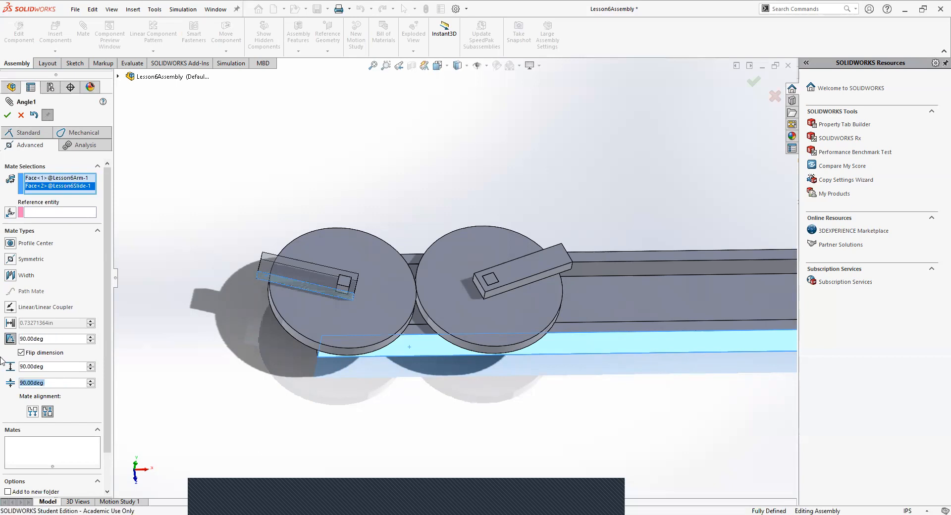
text(180)
key(Tab)
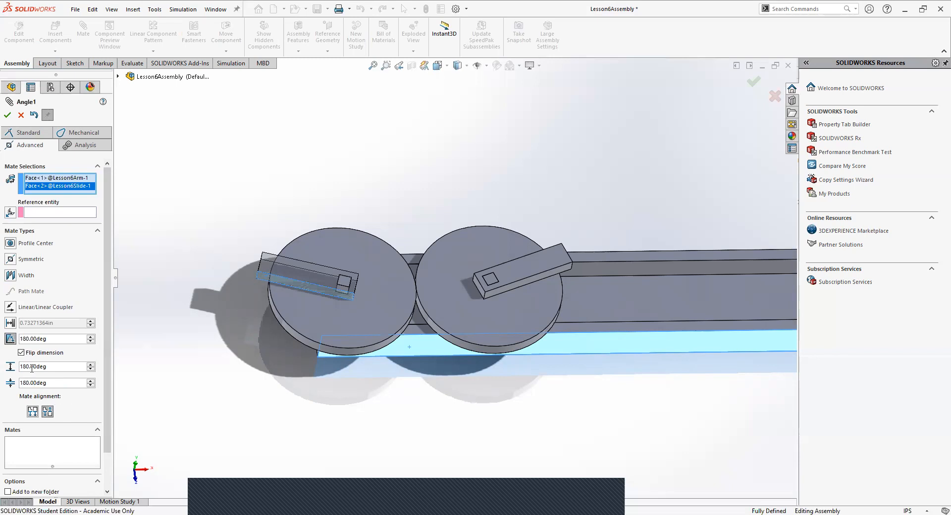
drag(29, 366, 11, 358)
drag(28, 383, 12, 380)
text(9)
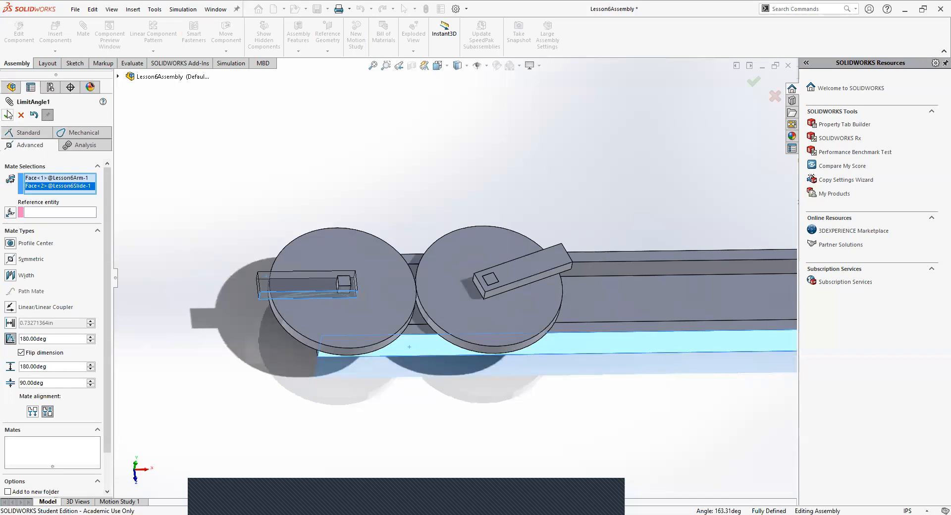
click(7, 114)
Step: Swing the end gear's arm back and forth between its angle limits to test the limit mate, and finish mating
drag(272, 285, 354, 190)
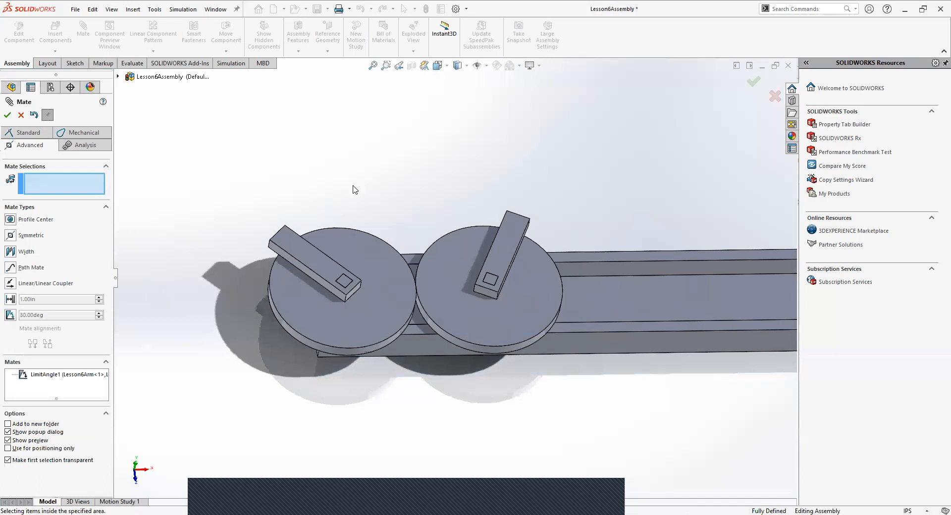
drag(285, 233, 376, 198)
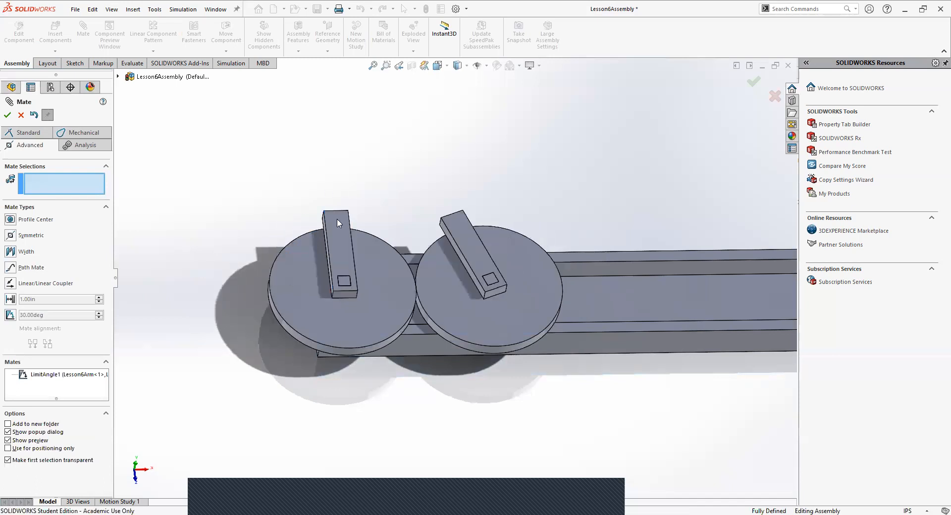
drag(339, 223, 202, 277)
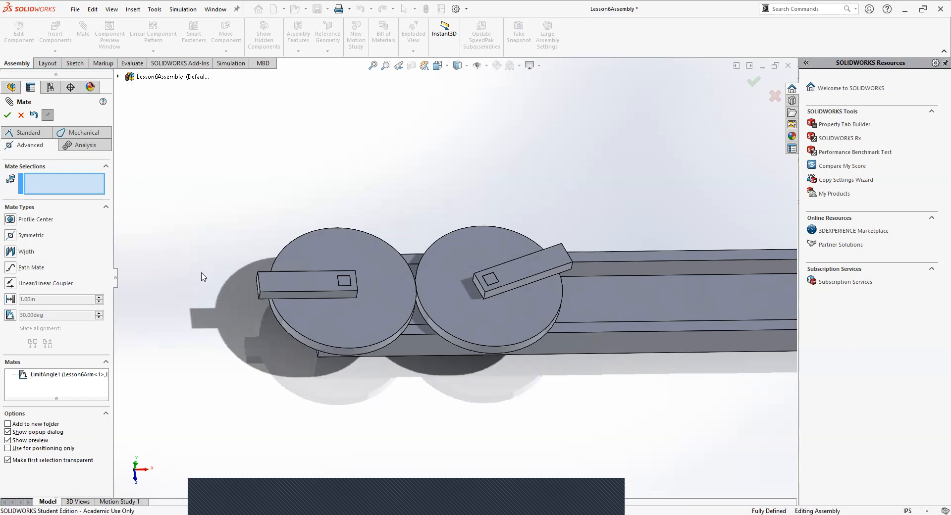
drag(266, 286, 355, 192)
drag(258, 325, 250, 382)
click(6, 115)
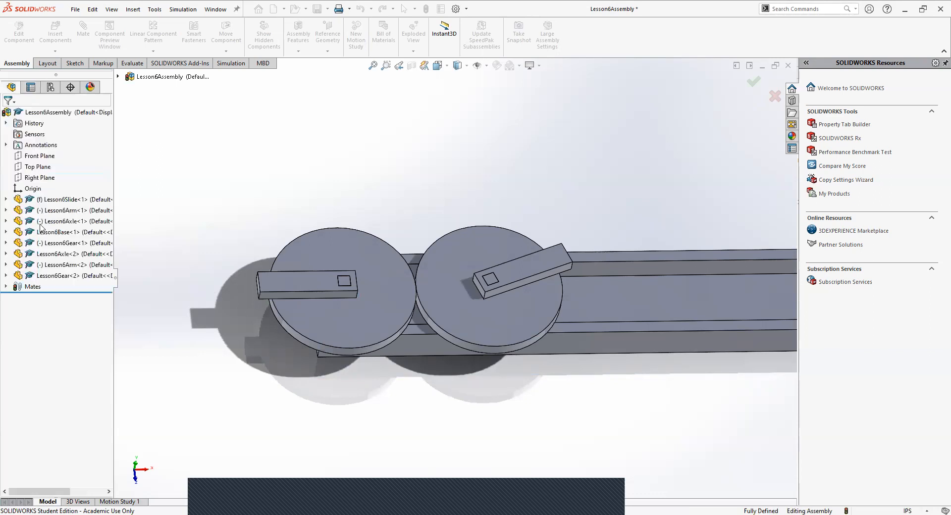
Step: Reopen the limit angle mate for editing and check its angle limits against the mated arm and slide faces
click(5, 287)
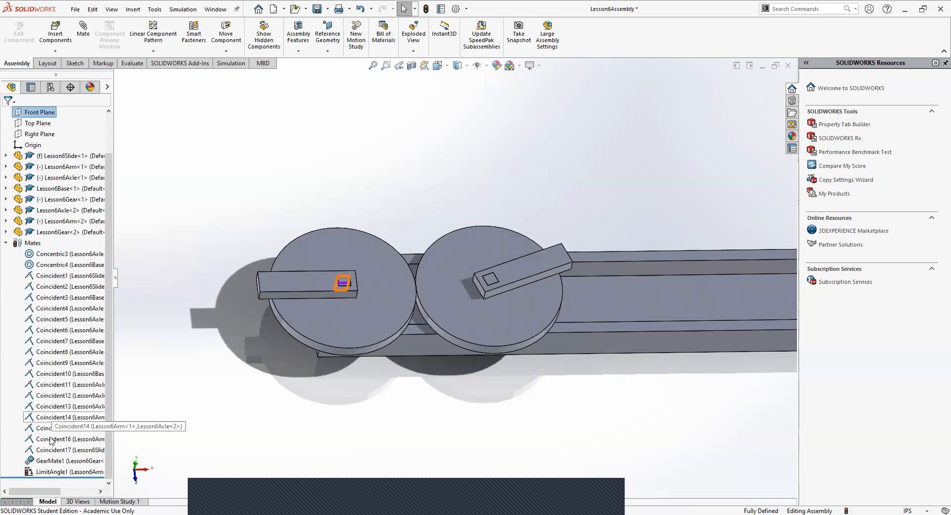
right_click(56, 476)
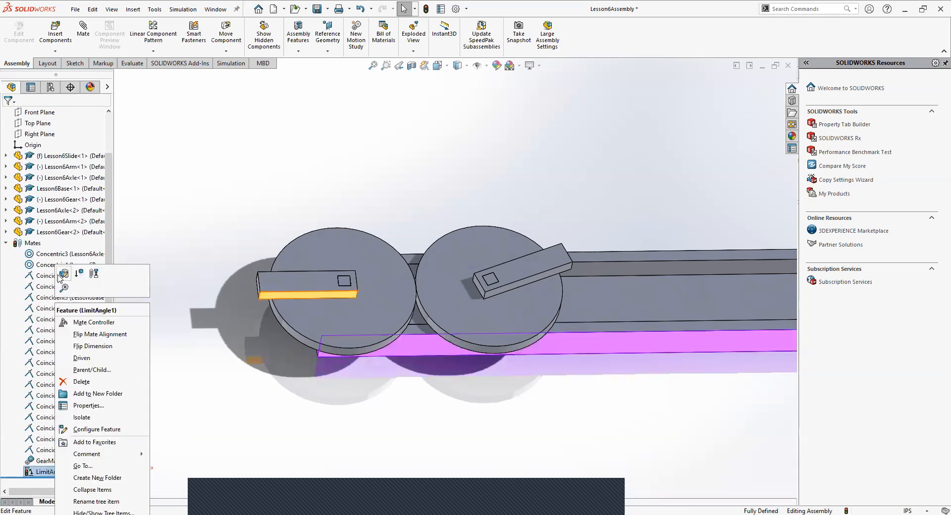
click(58, 293)
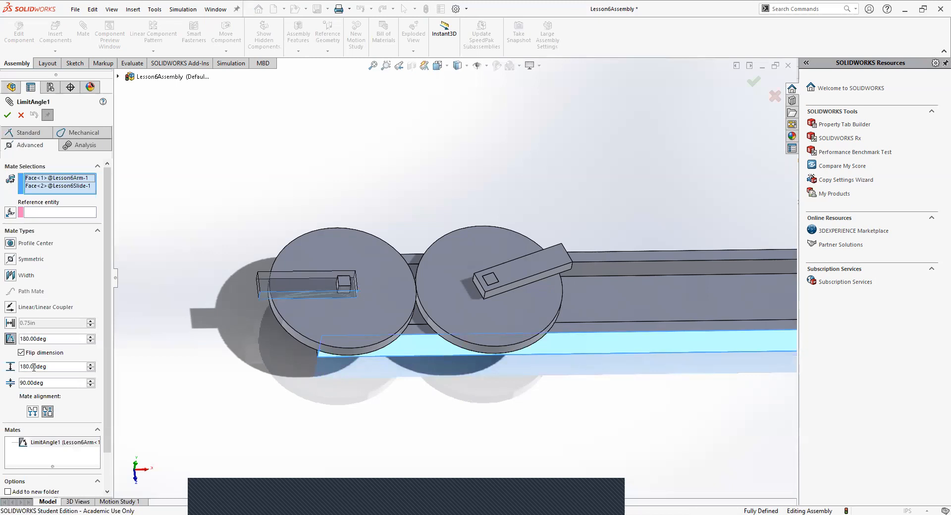
click(33, 385)
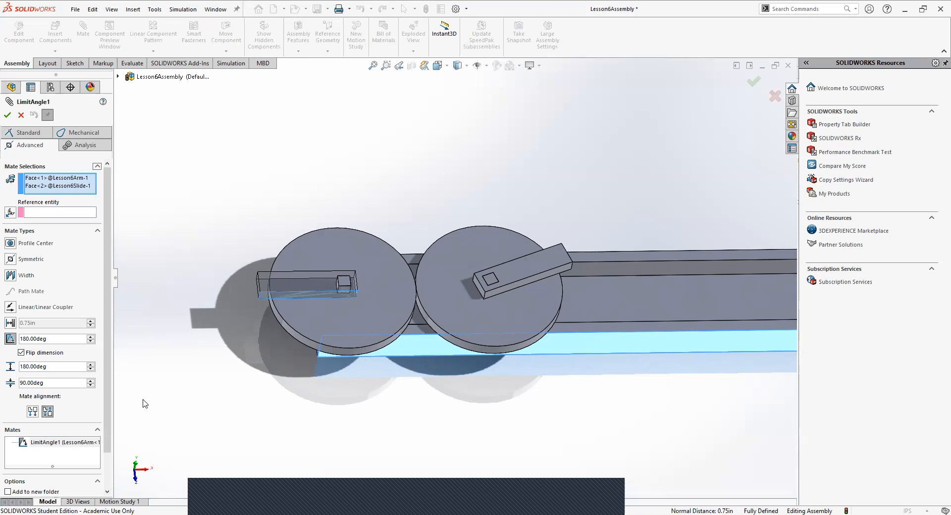
double_click(25, 366)
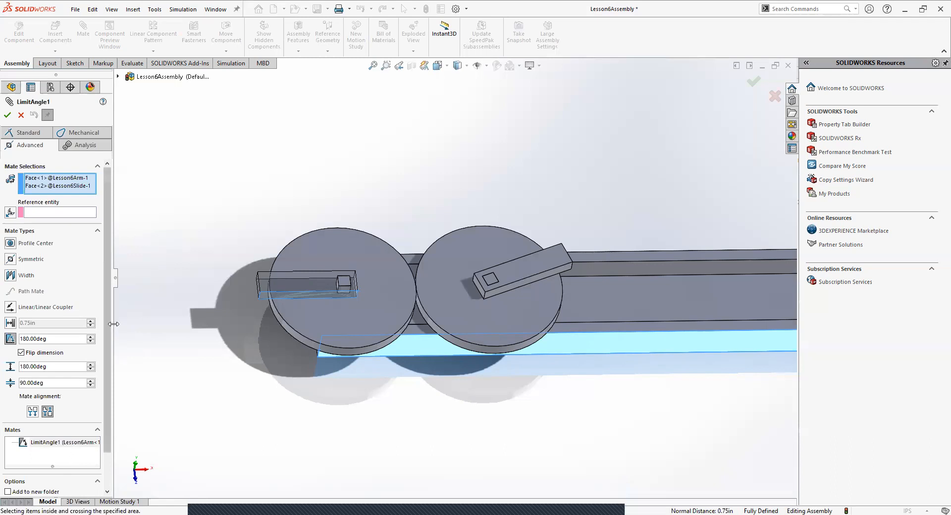
scroll(269, 375, down, 1)
middle_drag(267, 374, 257, 321)
scroll(253, 325, up, 1)
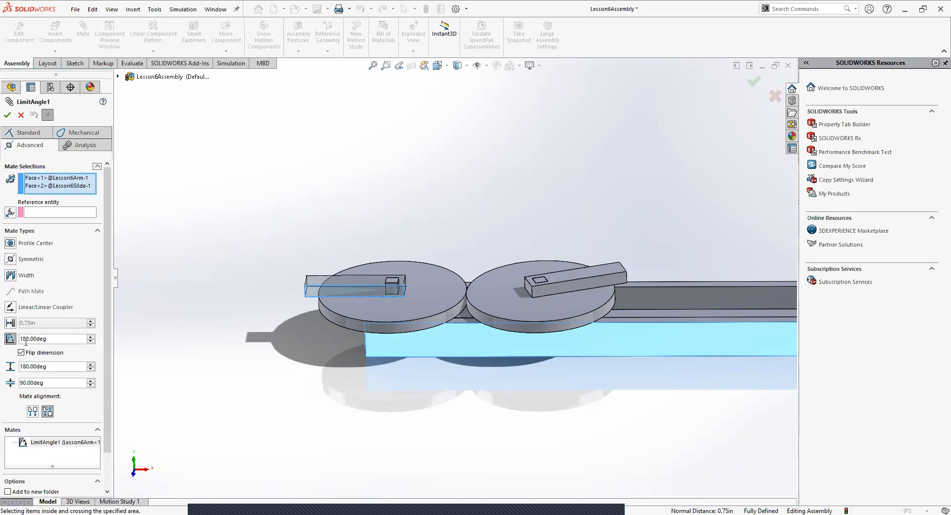
Step: Set the limit angle mate's angle to 100 degrees and accept the edited mate
drag(48, 339, 14, 338)
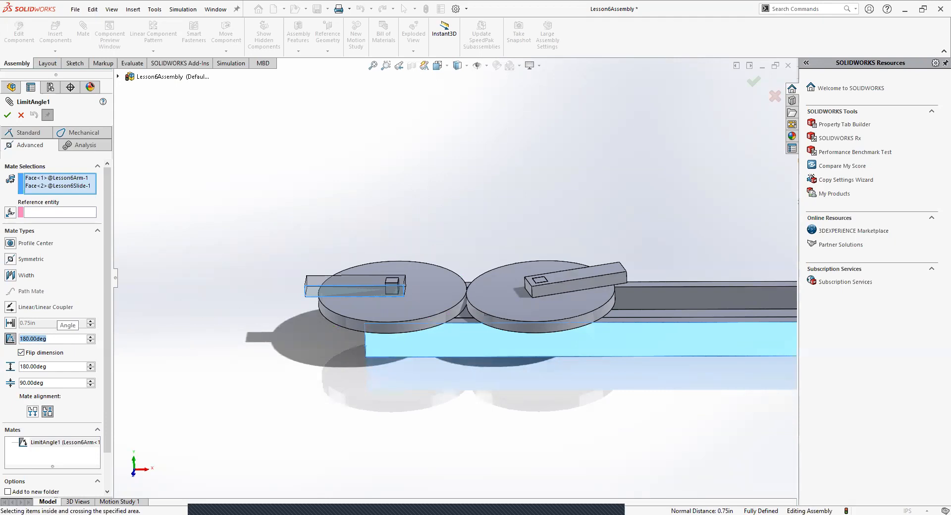
text(100)
key(Return)
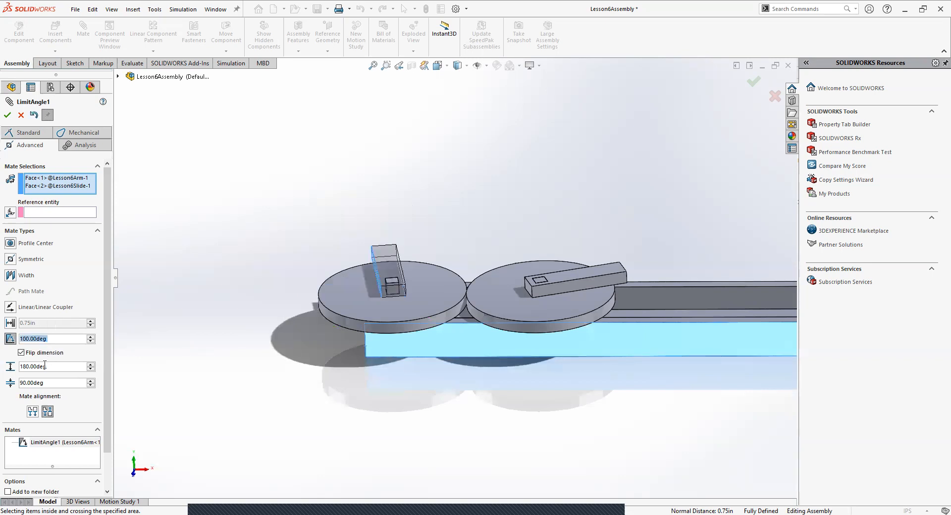
click(31, 368)
click(8, 115)
click(7, 116)
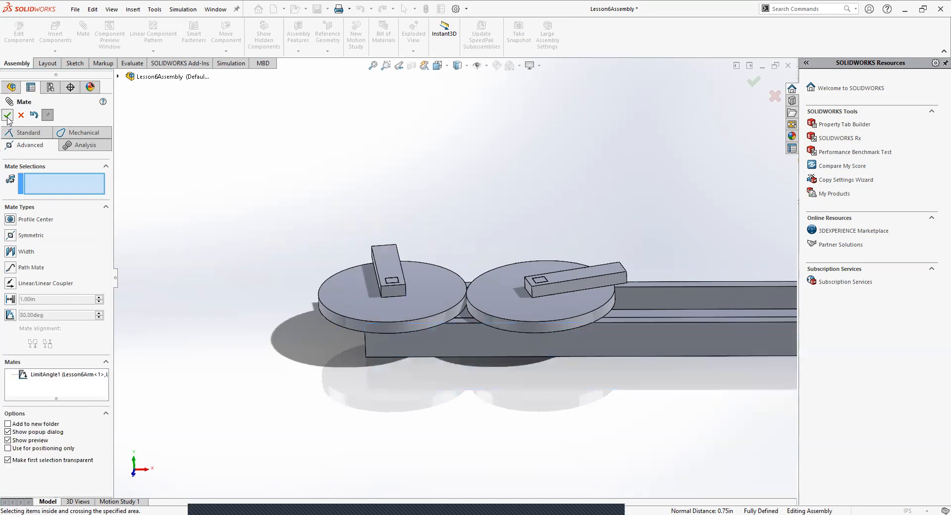
Step: Delete the Coincident17 mate between the end faces of the slide and the base
scroll(93, 345, up, 1)
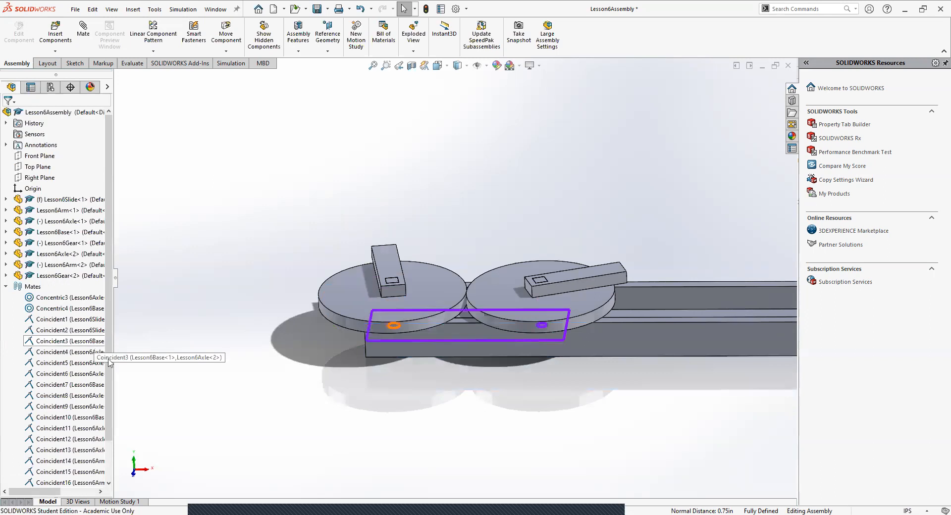
scroll(113, 388, down, 6)
scroll(106, 380, down, 2)
scroll(488, 364, up, 6)
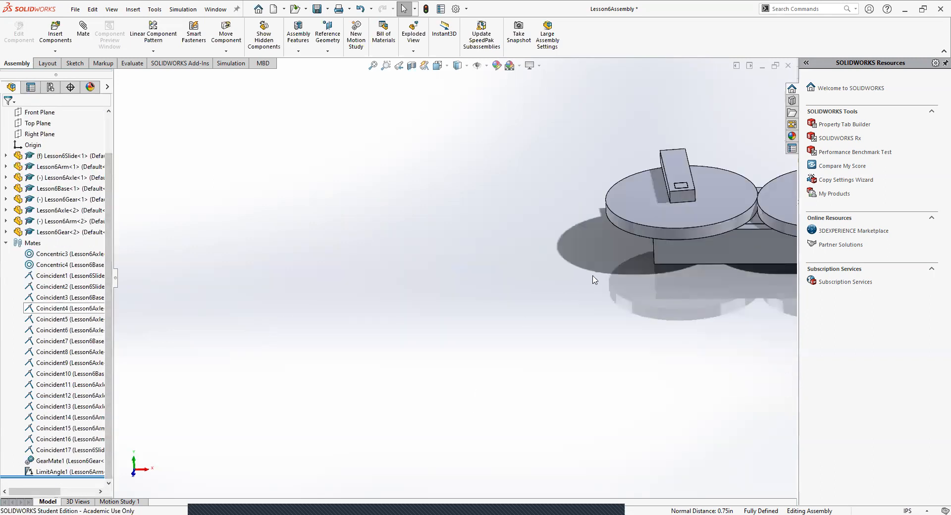
scroll(592, 275, up, 5)
scroll(614, 239, down, 6)
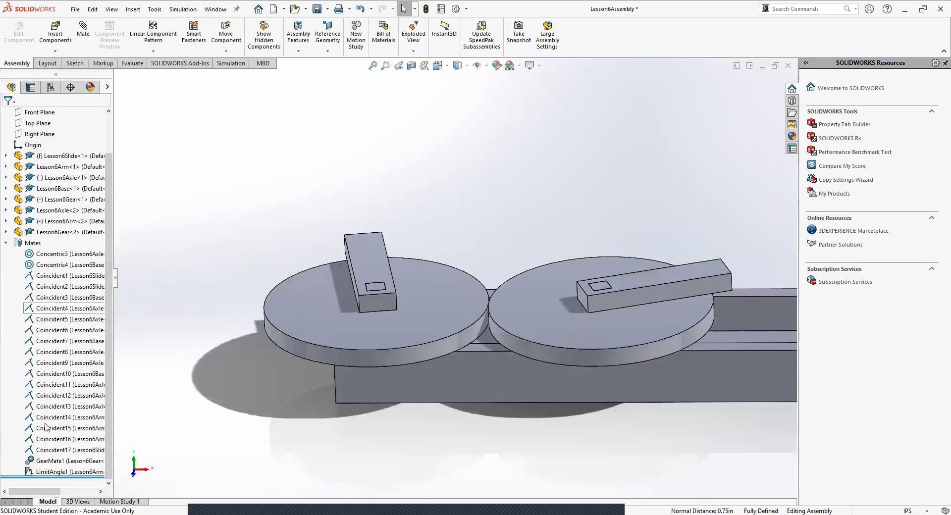
click(65, 450)
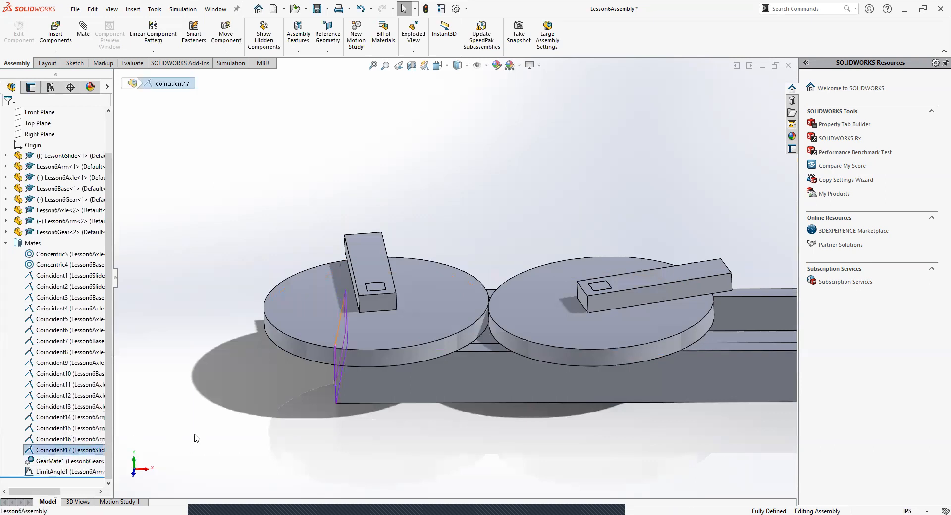
middle_drag(276, 404, 293, 399)
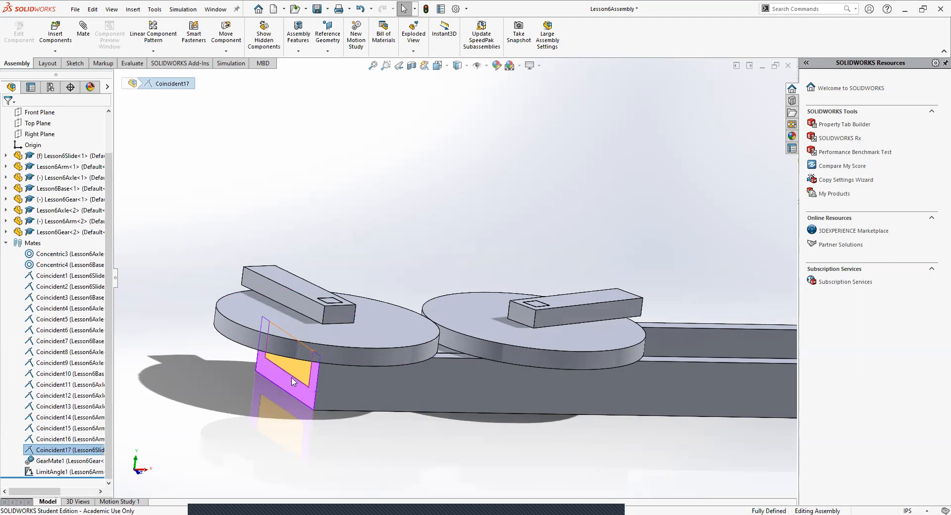
ctrl+click(64, 439)
click(55, 450)
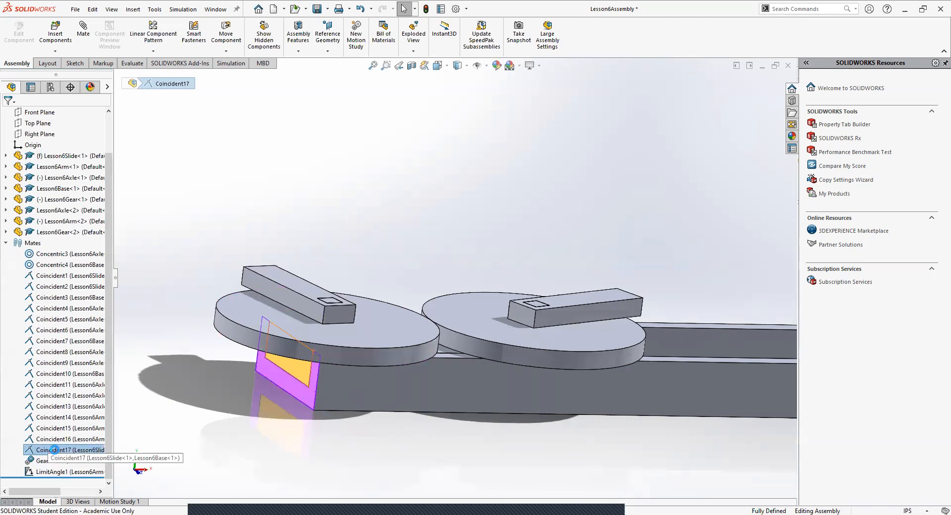
key(Delete)
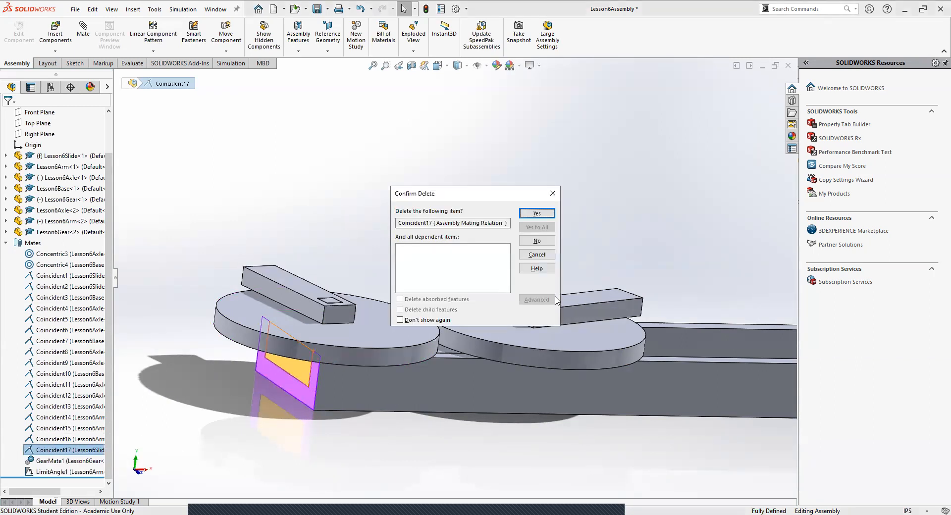
click(536, 214)
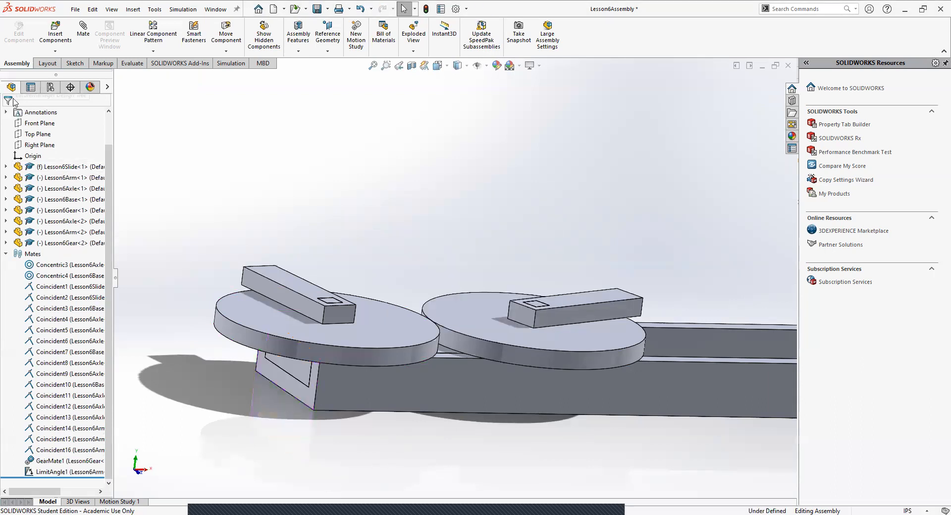
Step: Collapse the mates list and swing the end gear's arm between its angle limits to check the linked gear motion
scroll(55, 231, up, 1)
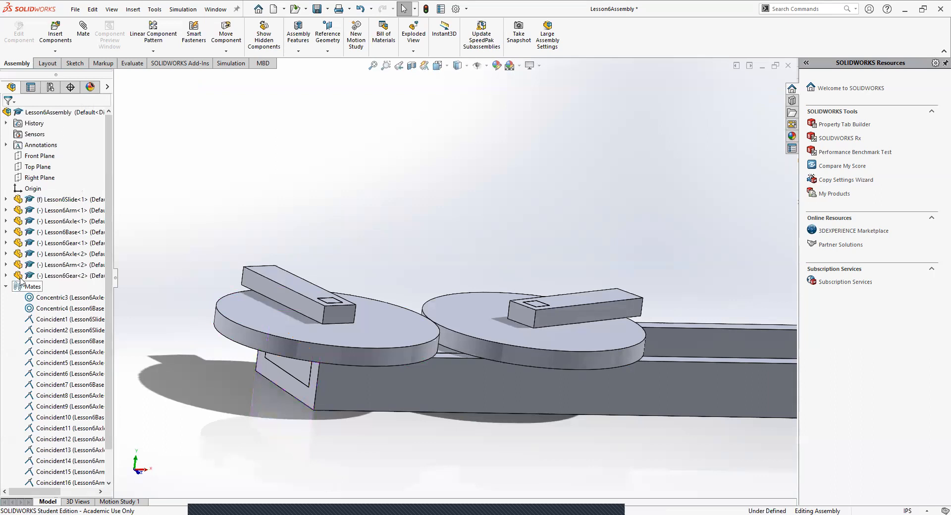
click(6, 286)
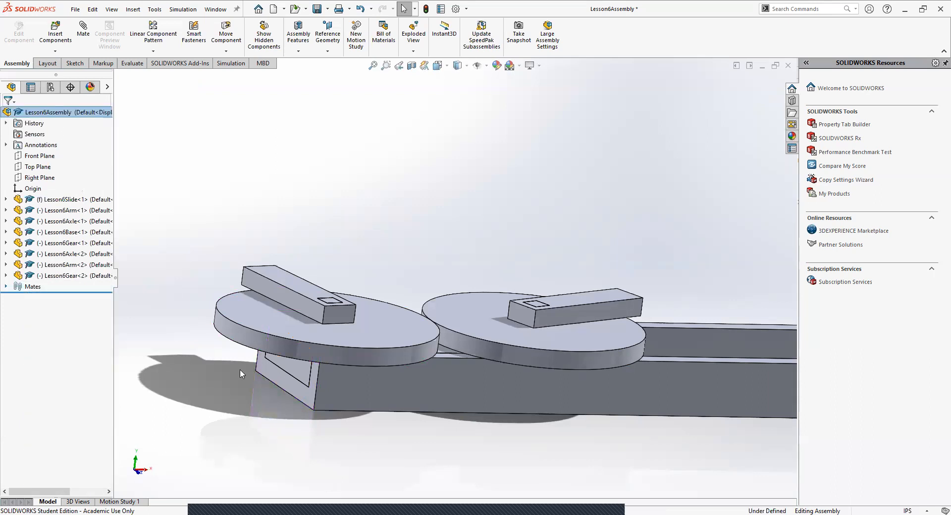
drag(255, 268, 247, 316)
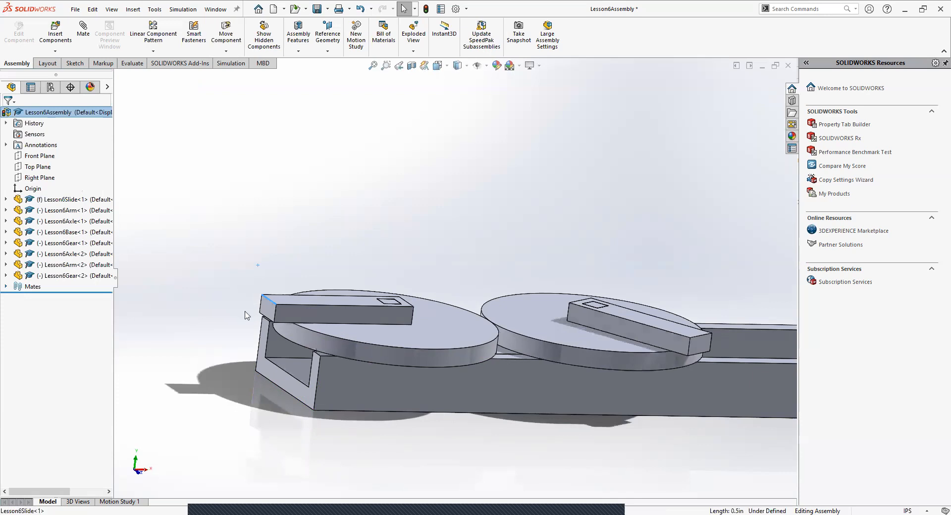
click(218, 320)
middle_drag(218, 320, 388, 376)
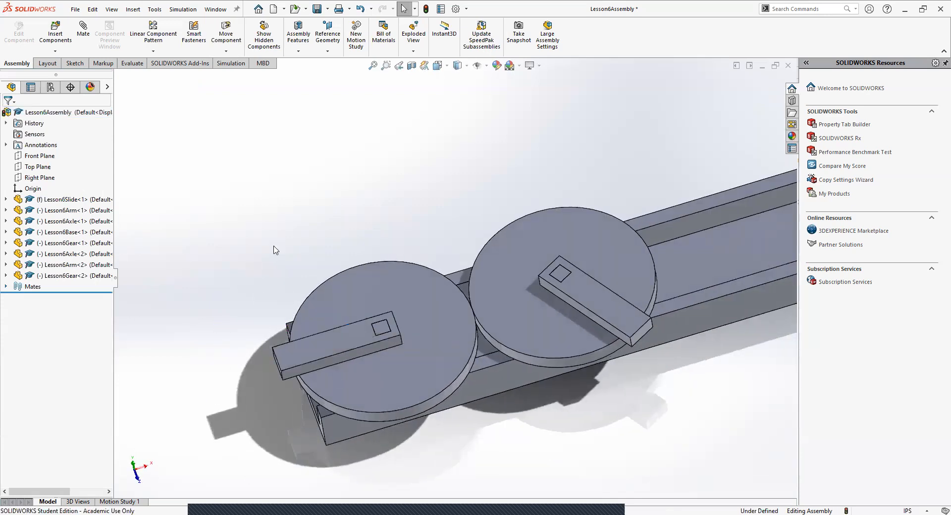
drag(302, 362, 340, 270)
key(Escape)
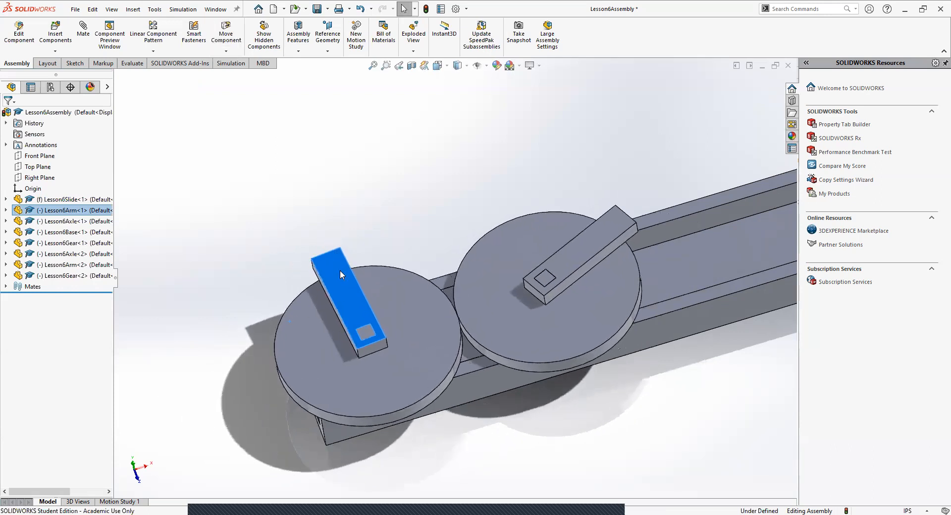
click(253, 270)
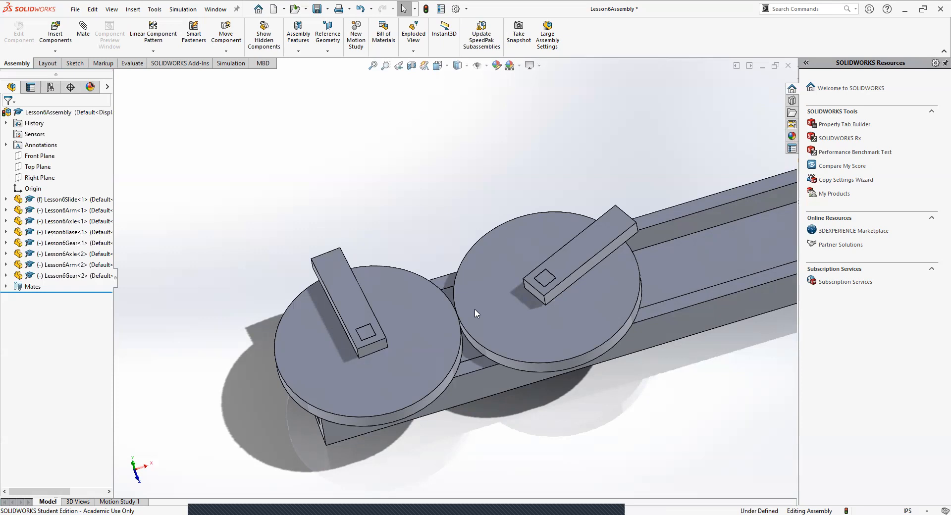
Step: Open the limit angle mate for editing, review its arm and slide faces and angle limits, and close it
click(6, 287)
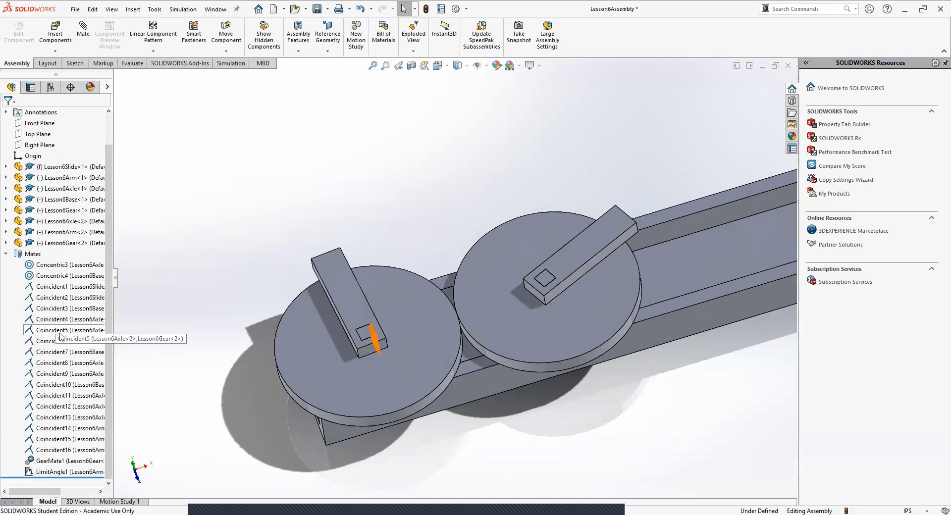
right_click(73, 473)
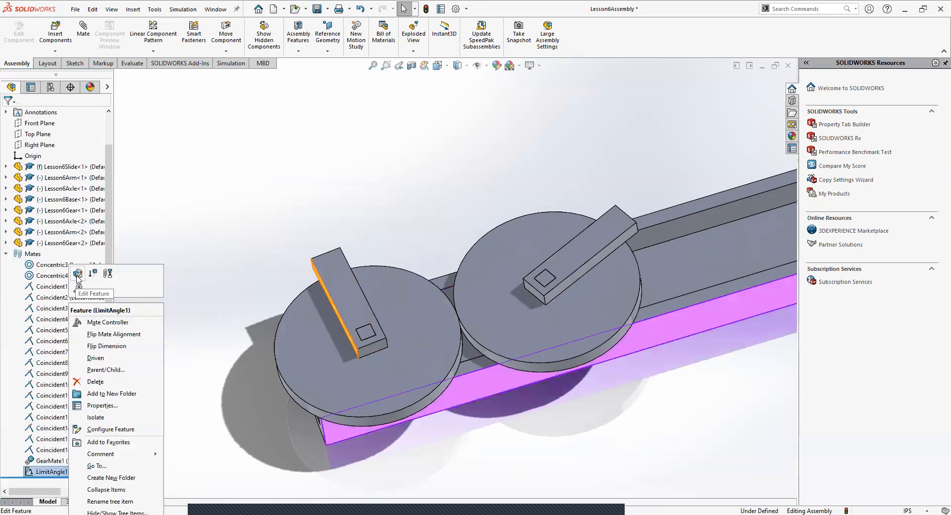
click(77, 274)
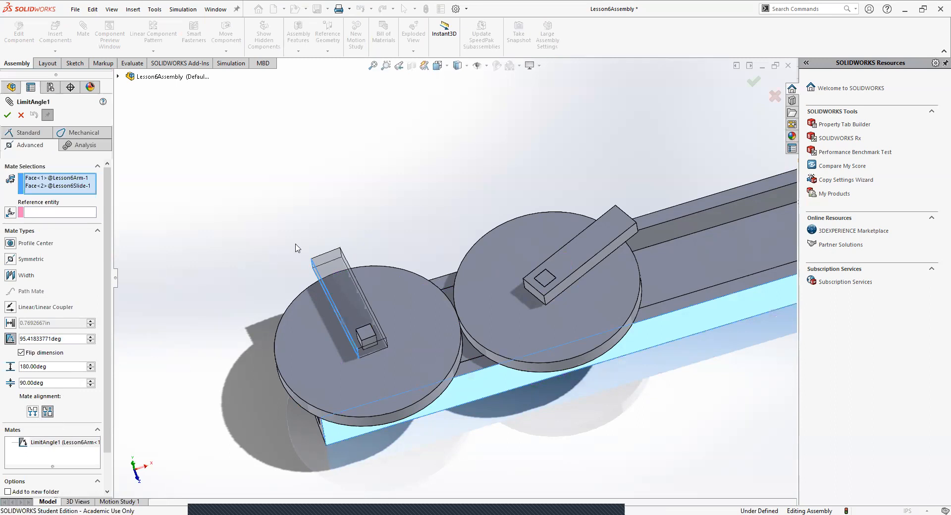
click(8, 116)
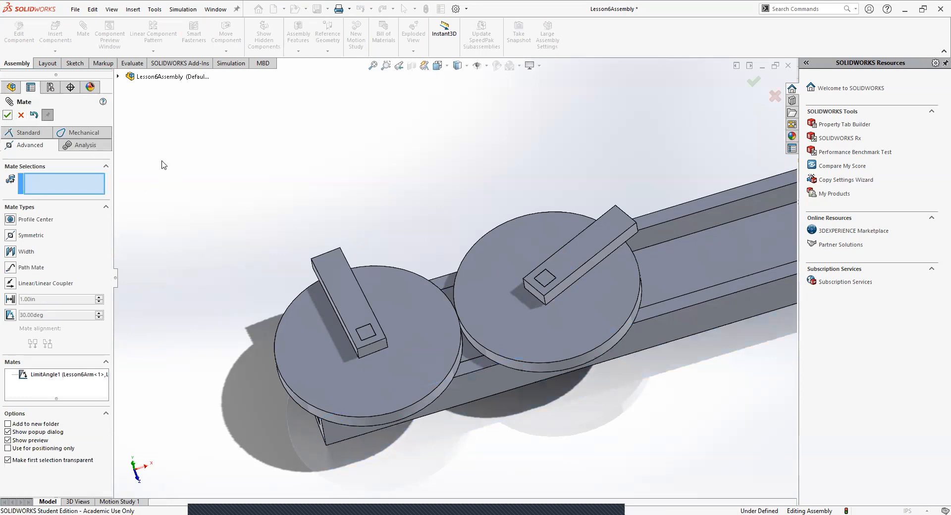
click(8, 116)
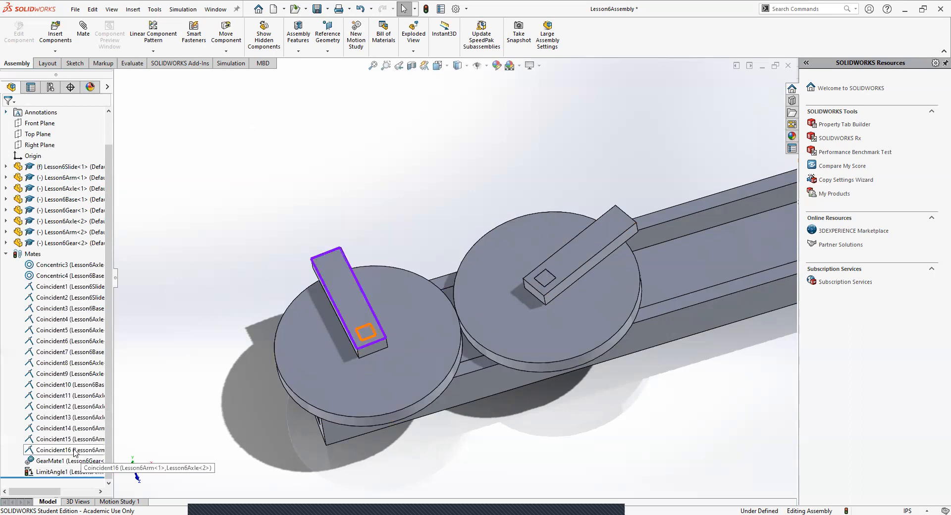
Step: Move the base toward the slide's open end and select both parts' end faces to compare their alignment
scroll(297, 399, up, 1)
middle_drag(297, 399, 324, 394)
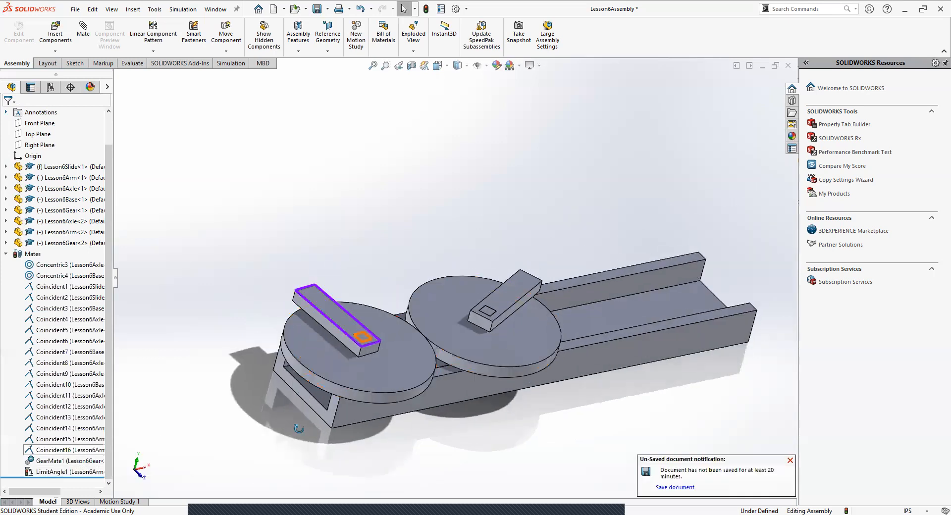
middle_drag(296, 425, 352, 360)
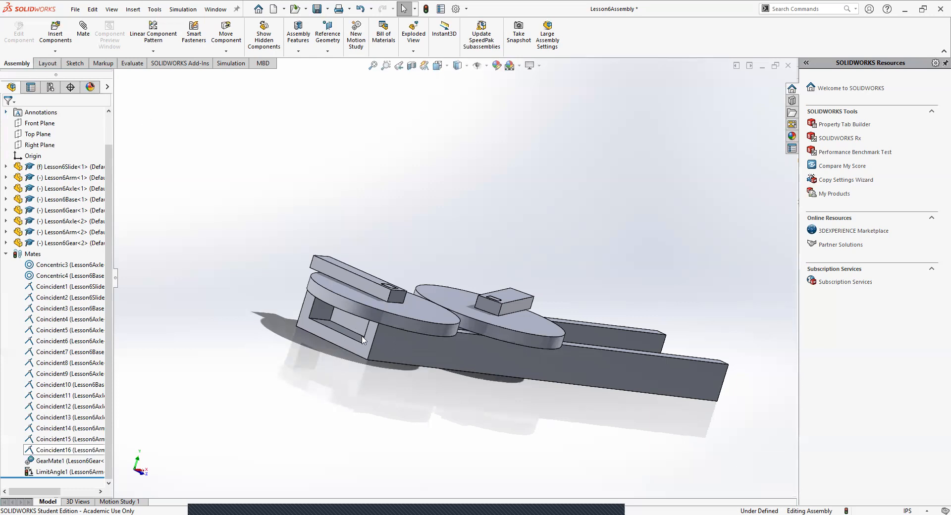
click(6, 254)
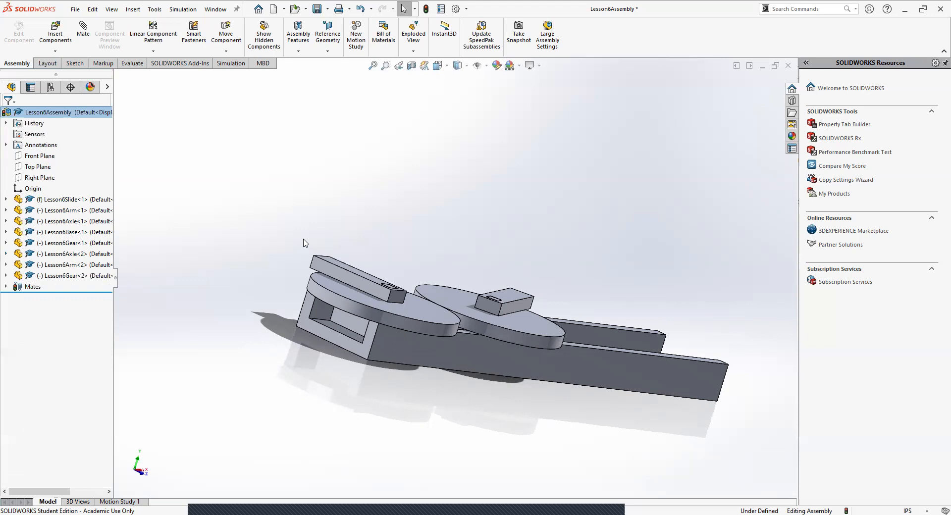
drag(354, 326, 328, 323)
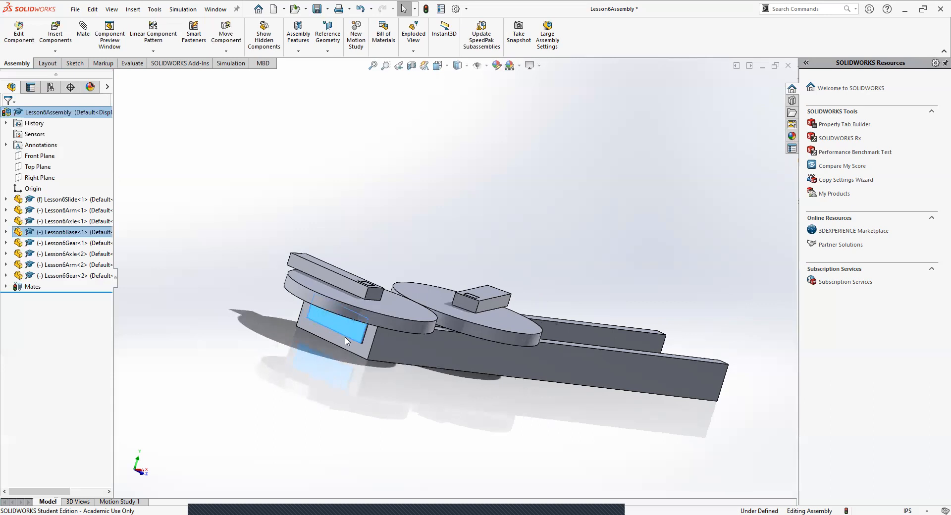
ctrl+click(359, 349)
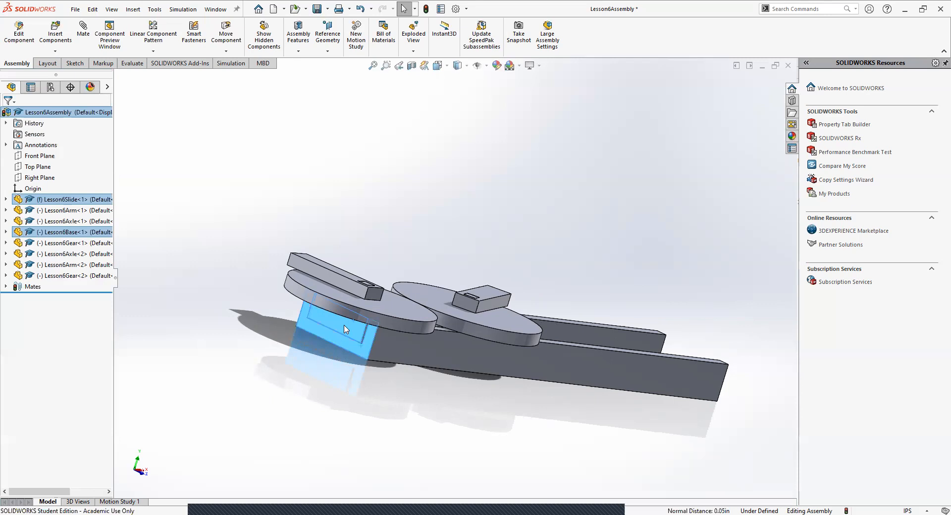
click(334, 375)
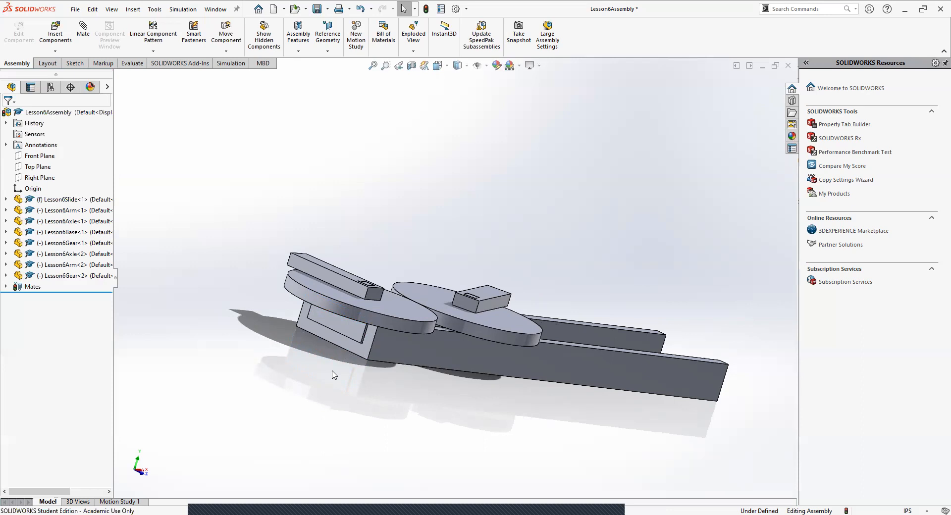
Step: Move the base and its gears back along the slide, away from the open end
click(6, 287)
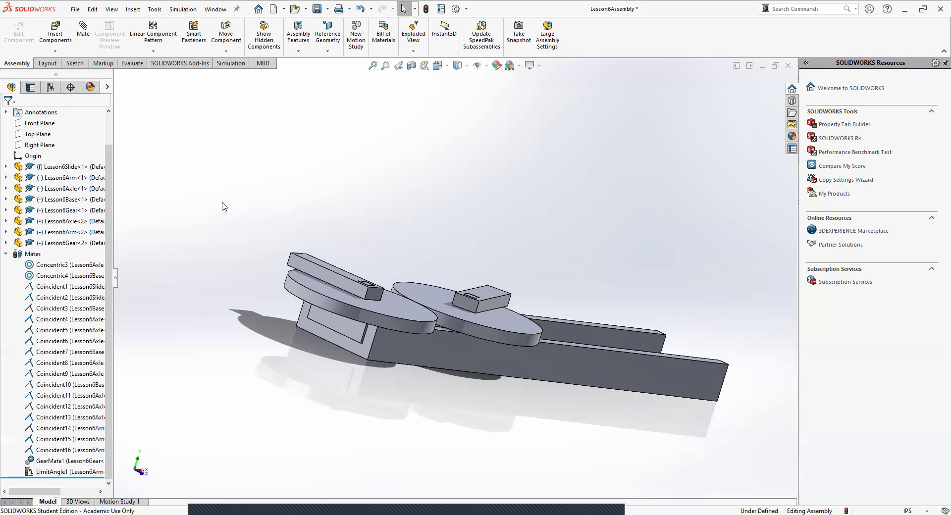
drag(350, 335, 443, 336)
click(263, 269)
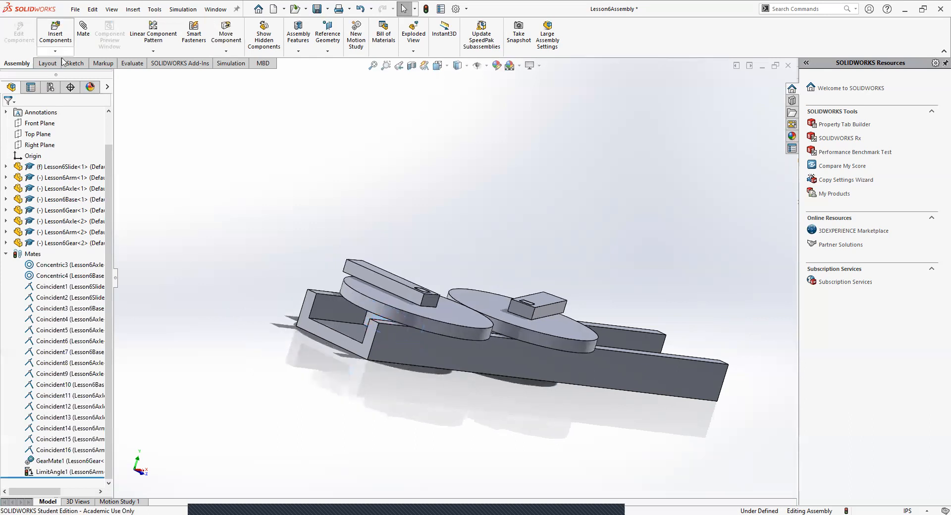
click(83, 31)
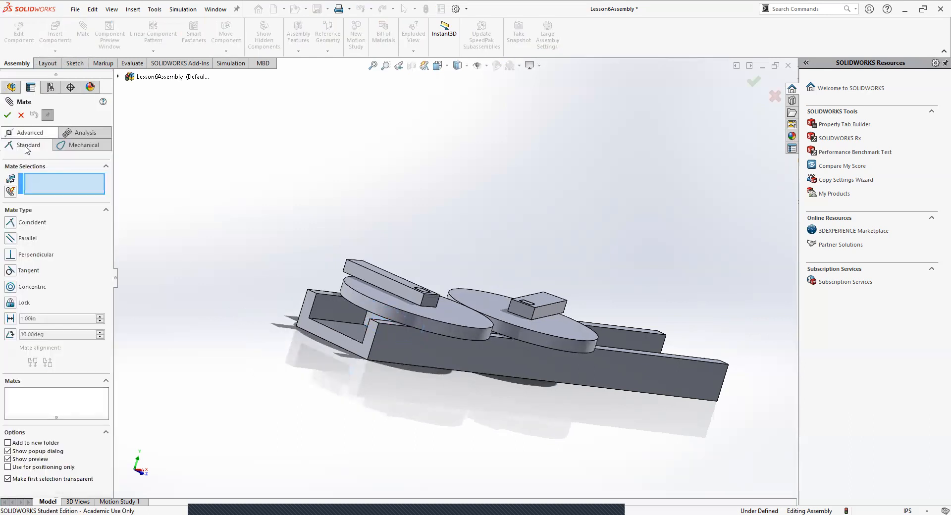
click(29, 144)
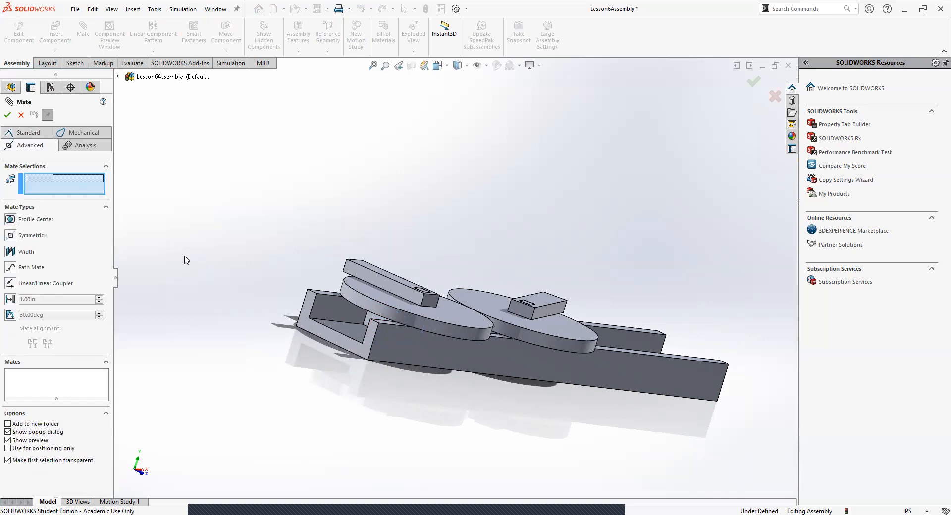
click(11, 300)
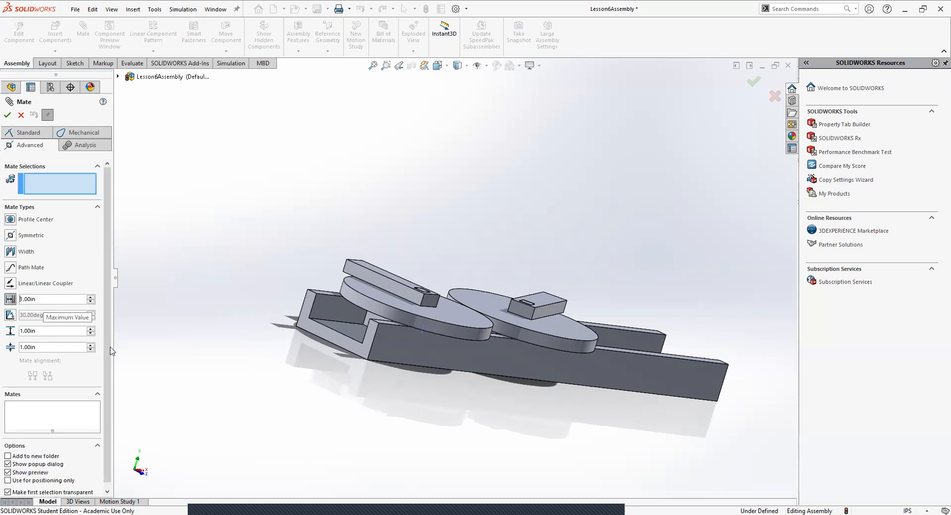
middle_drag(223, 326, 455, 401)
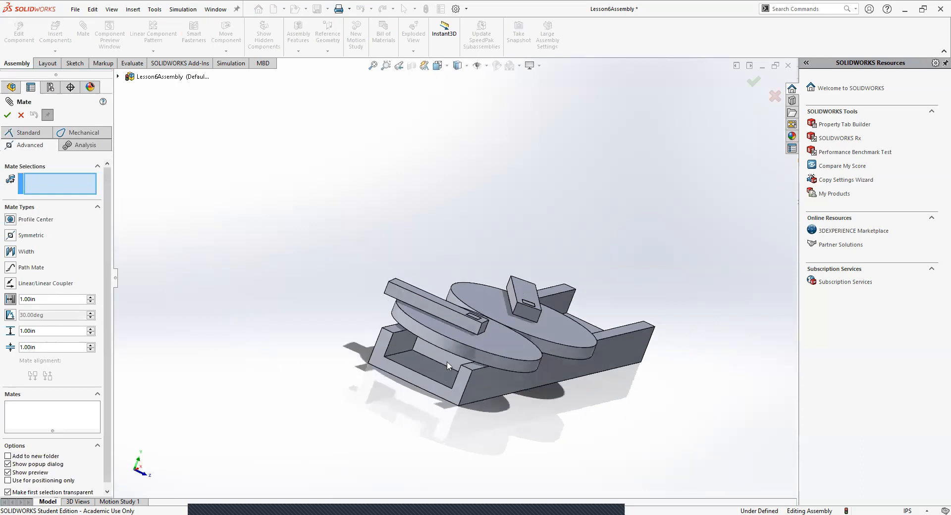
scroll(448, 361, down, 4)
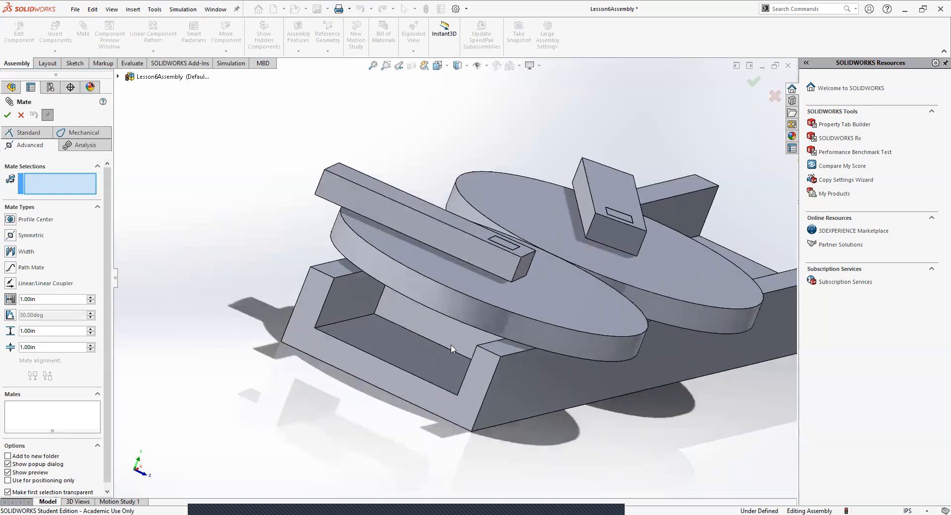
click(447, 336)
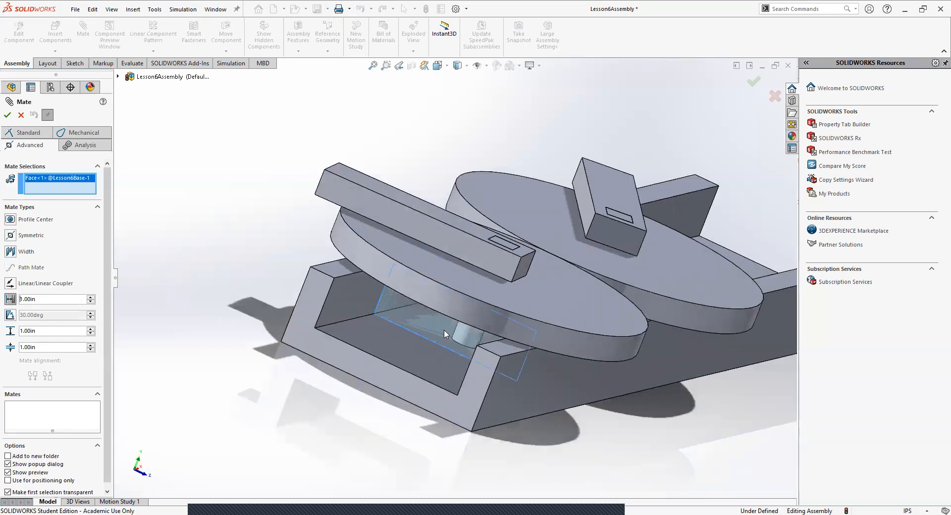
click(360, 372)
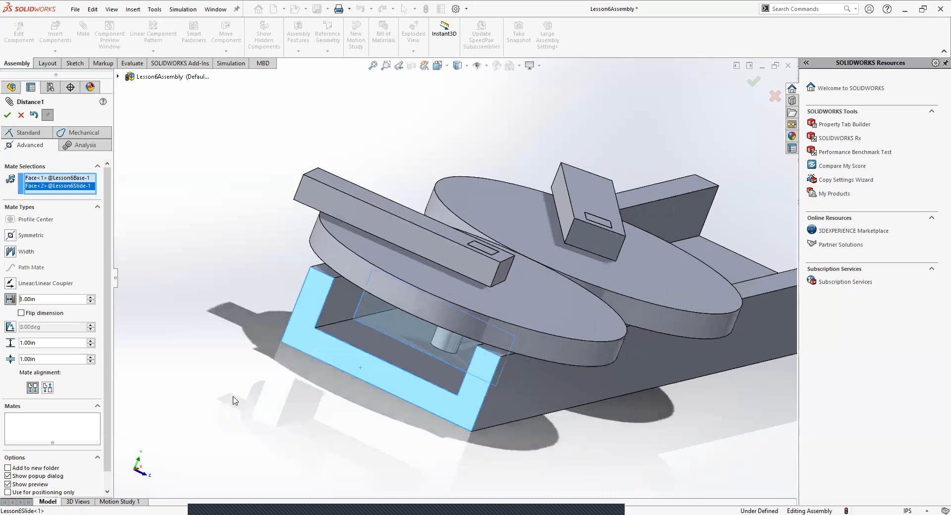
double_click(43, 342)
text(0)
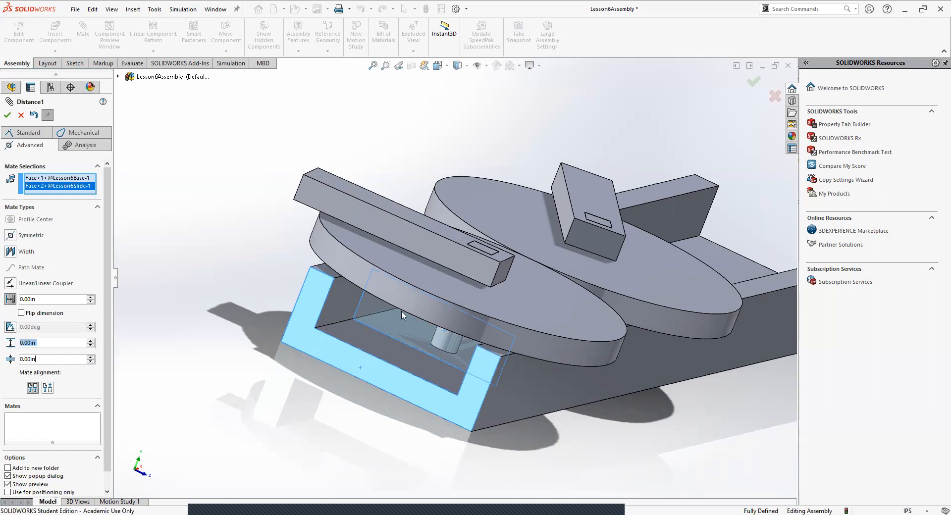
middle_drag(374, 368, 253, 353)
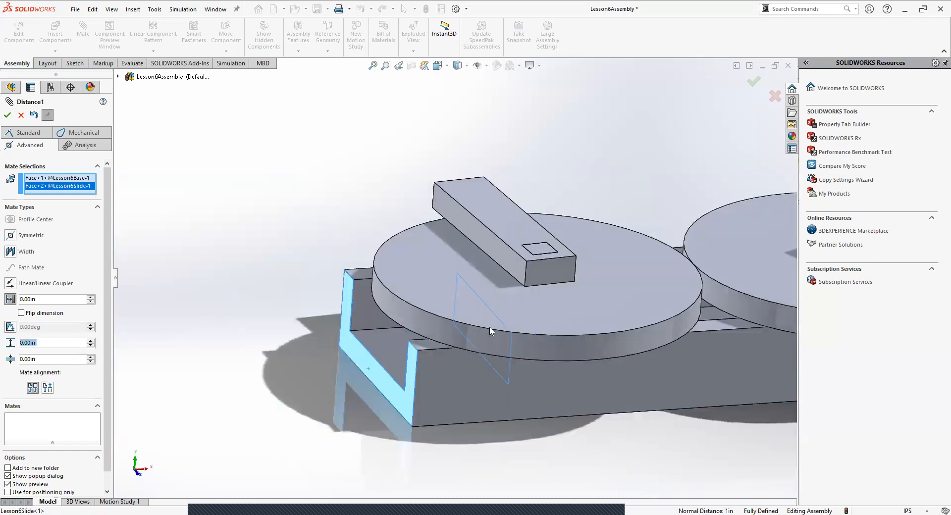
scroll(399, 351, up, 6)
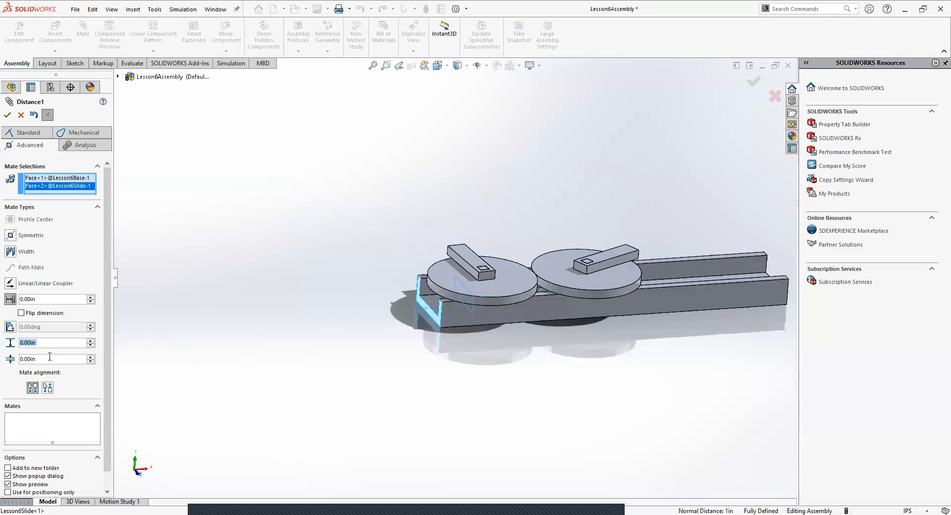
click(46, 300)
click(47, 342)
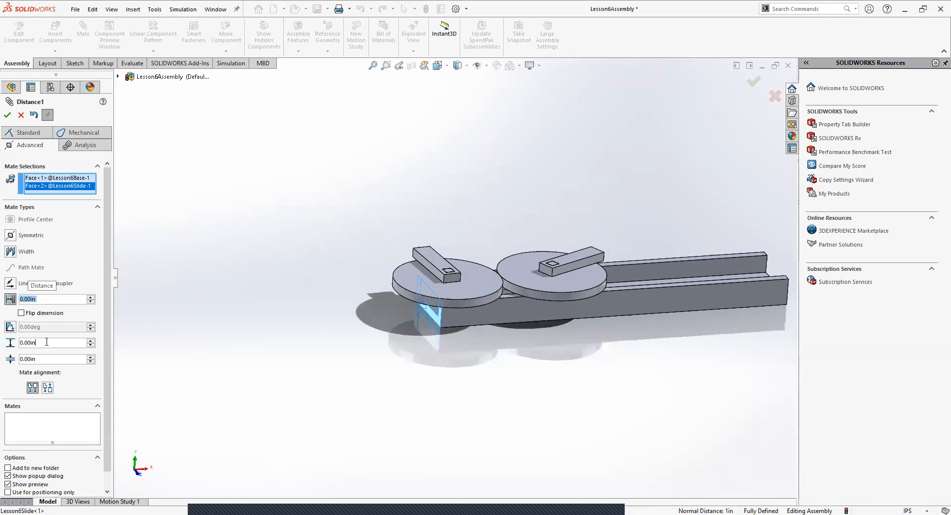
scroll(441, 320, down, 4)
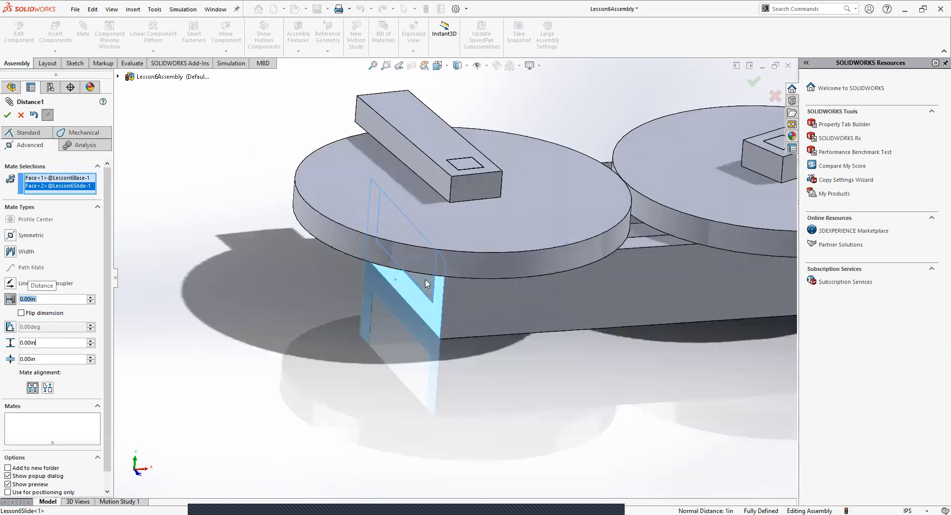
middle_drag(284, 325, 269, 306)
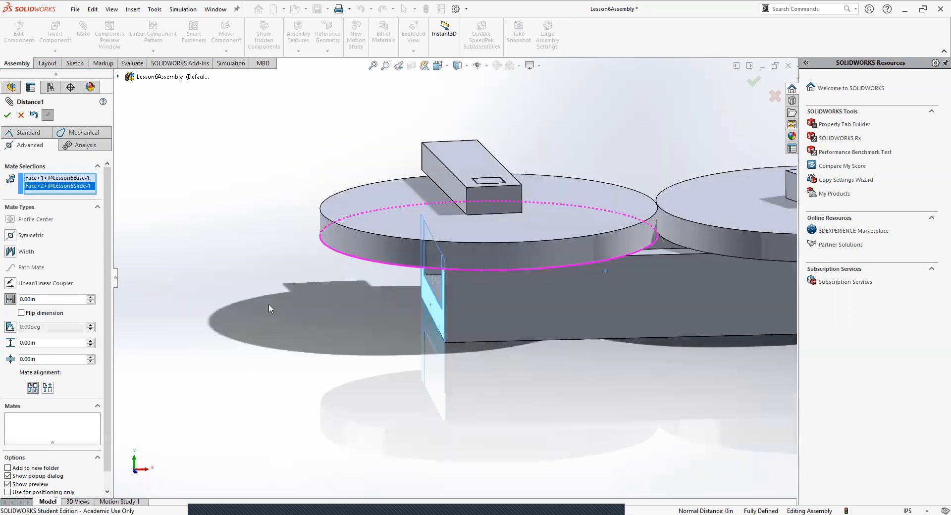
click(42, 343)
scroll(587, 316, up, 5)
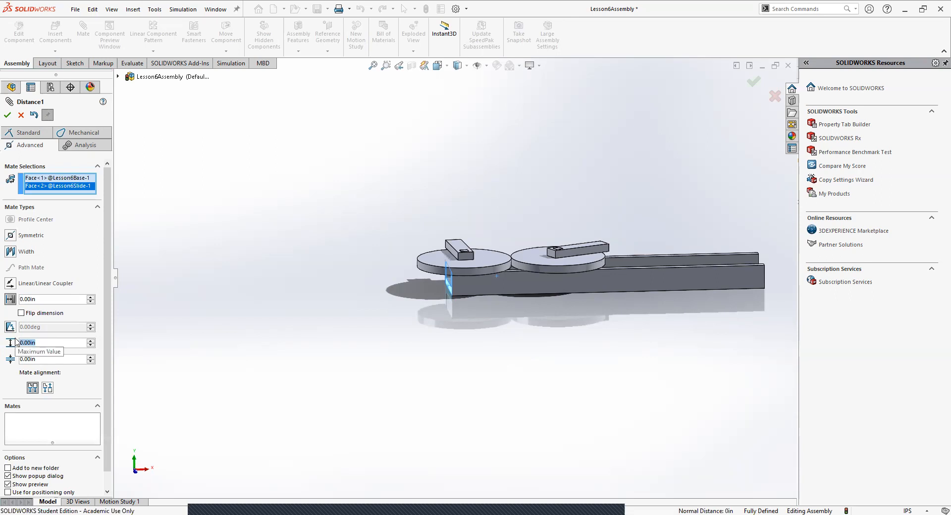
click(37, 342)
double_click(38, 343)
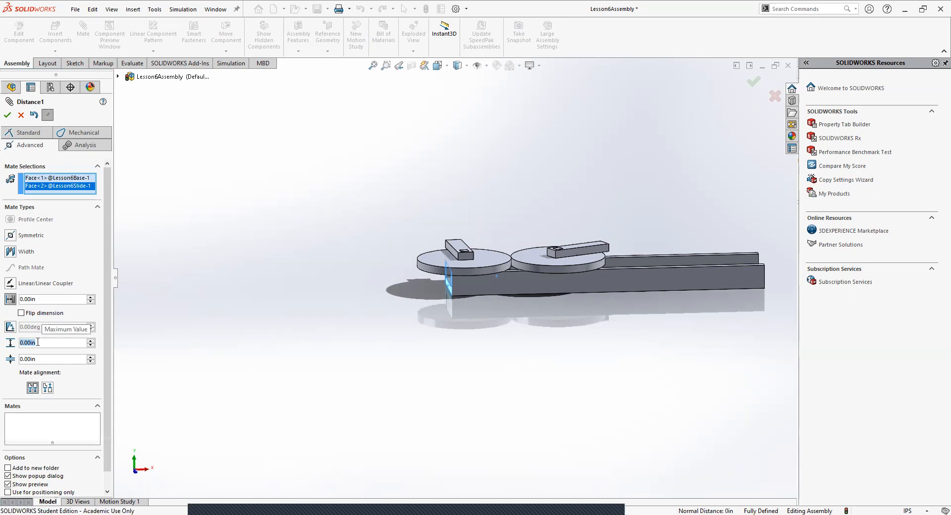
key(Escape)
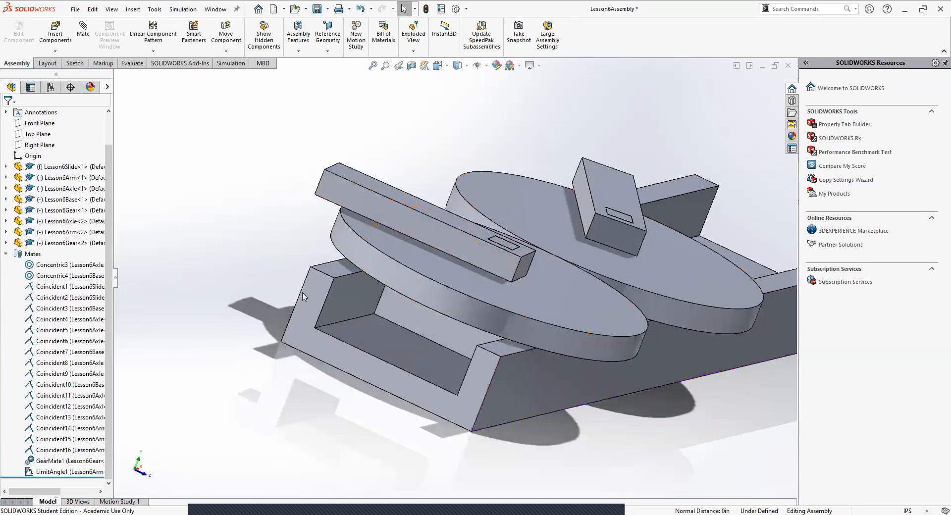
Step: Start a limit distance mate between the end faces of the base and the slide, with a minimum of 0 in
click(347, 354)
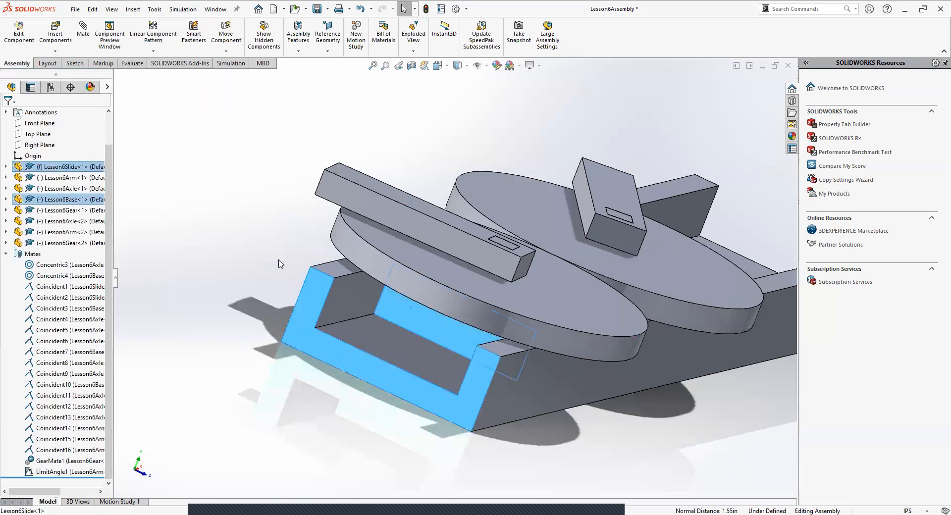
click(79, 29)
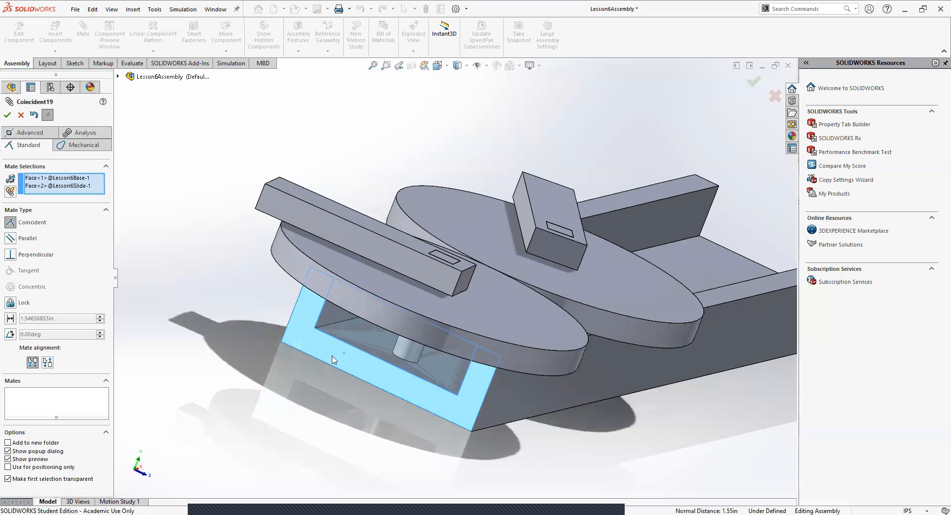
click(16, 134)
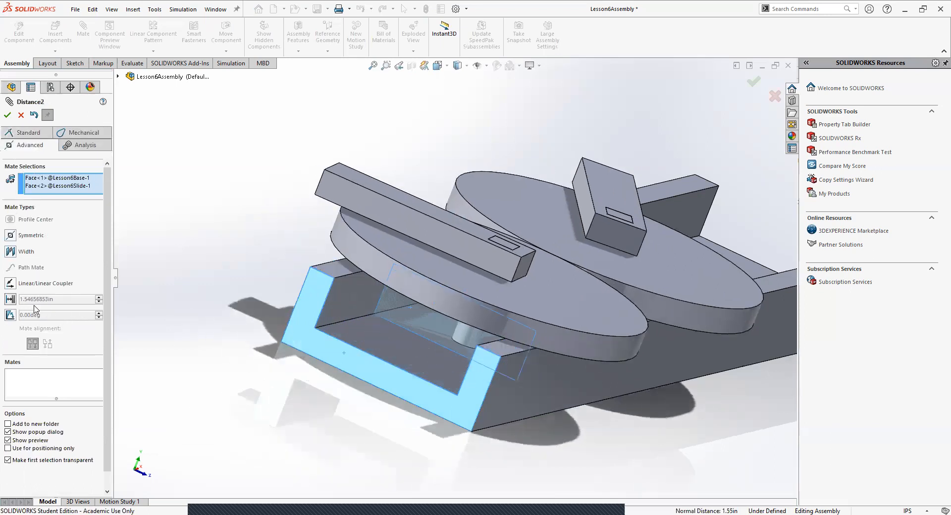
drag(36, 359, 3, 356)
click(59, 361)
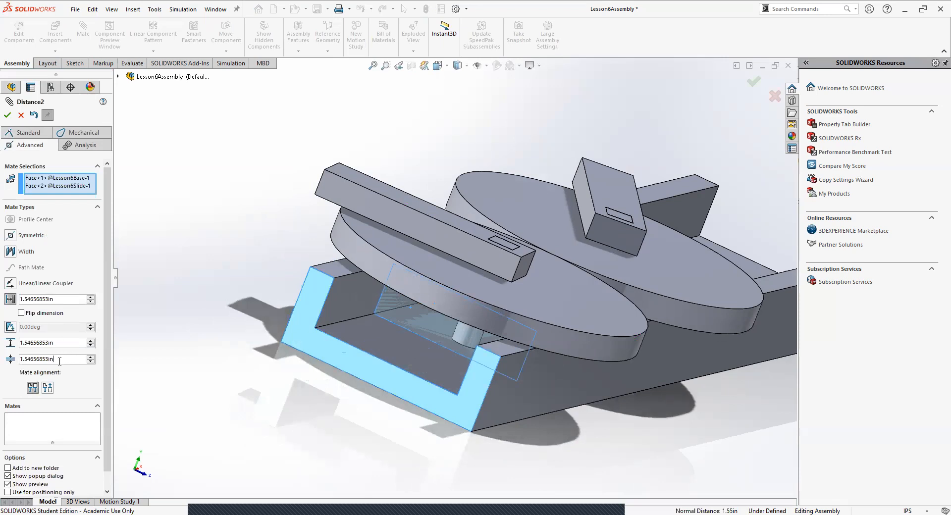
key(BackSpace)
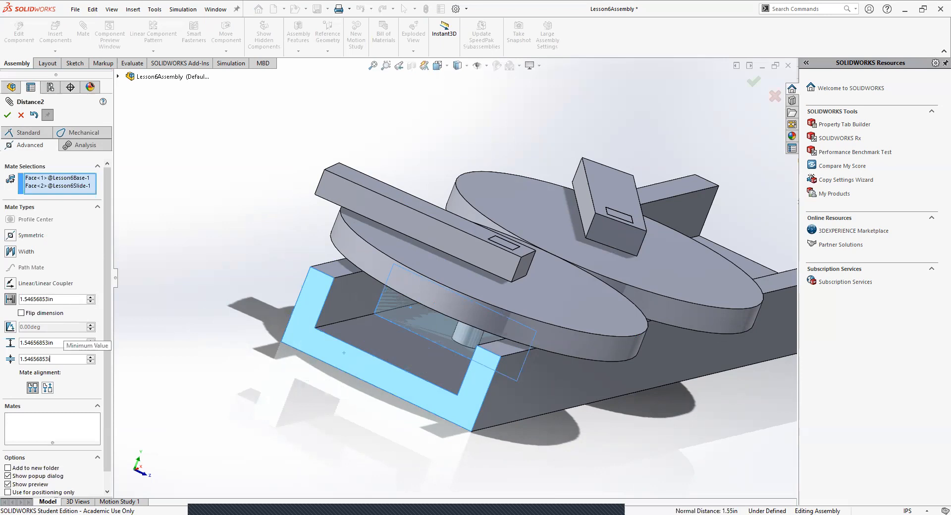
key(ctrl+a)
key(BackSpace)
text(0)
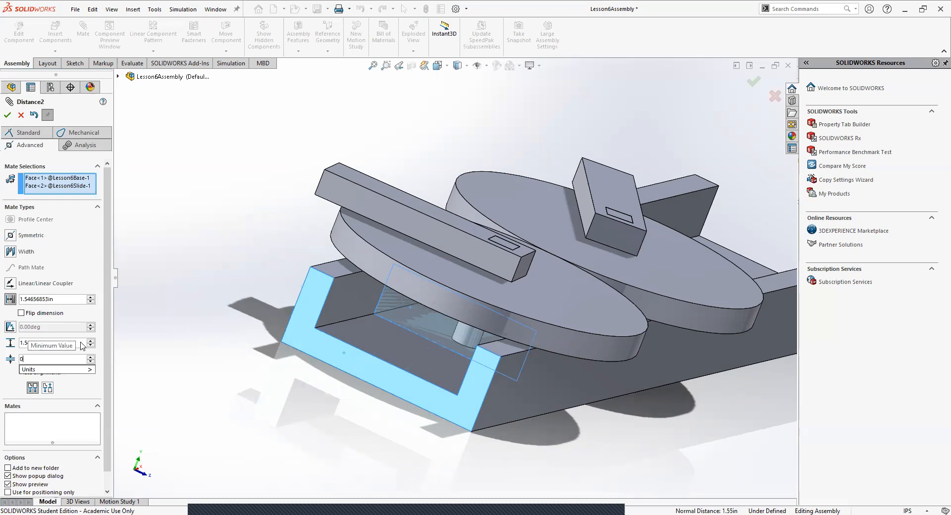
Step: Set the limit distance mate's maximum value to 10 in
click(79, 343)
drag(71, 344, 18, 343)
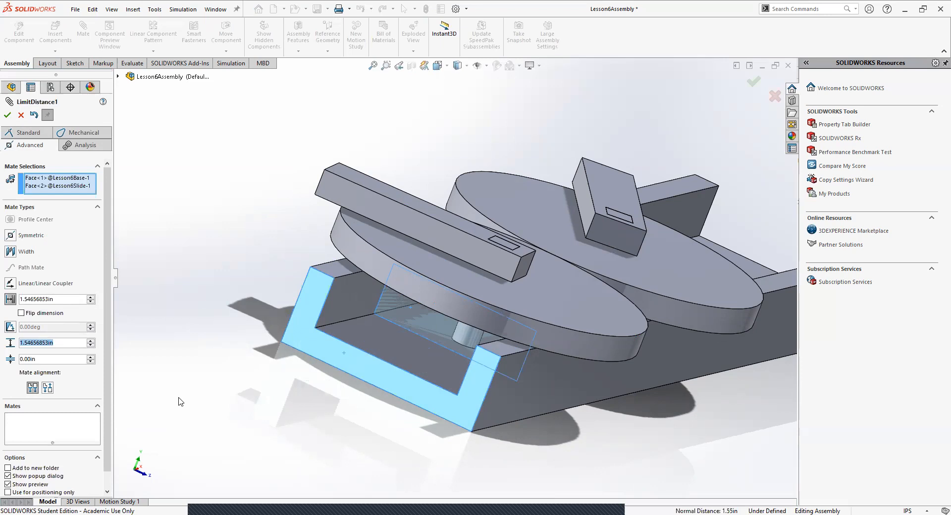
text(10)
key(Return)
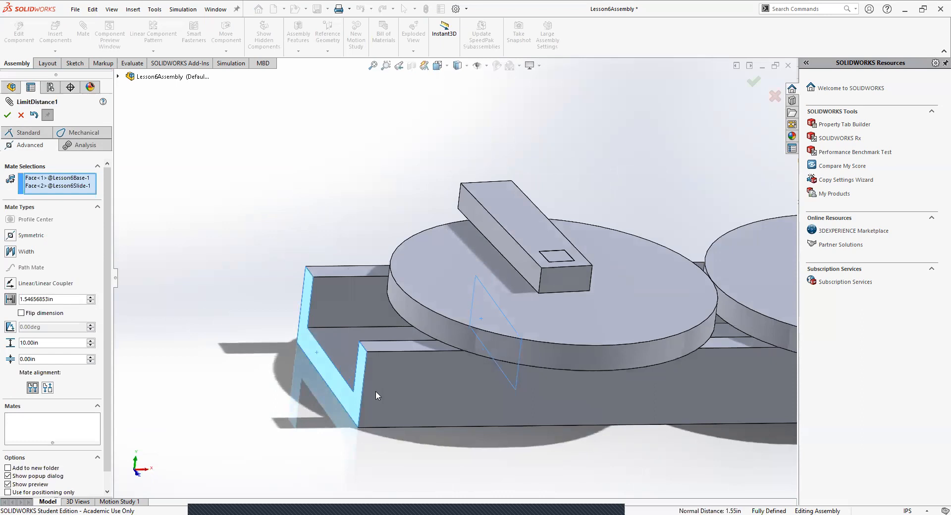
Step: Try distances of 10 in and 7 in for the mate to see how far the base extends along the slide
scroll(375, 391, up, 5)
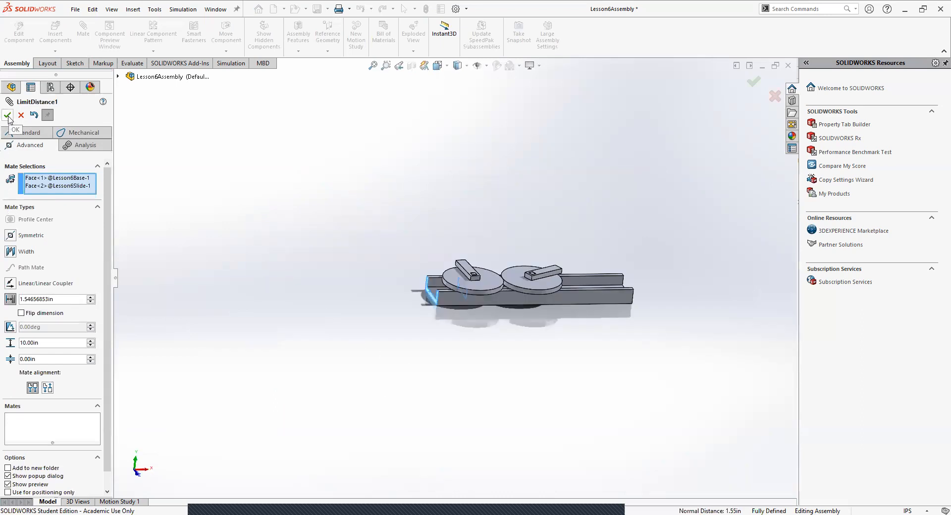
drag(59, 299, 19, 298)
text(10)
key(Return)
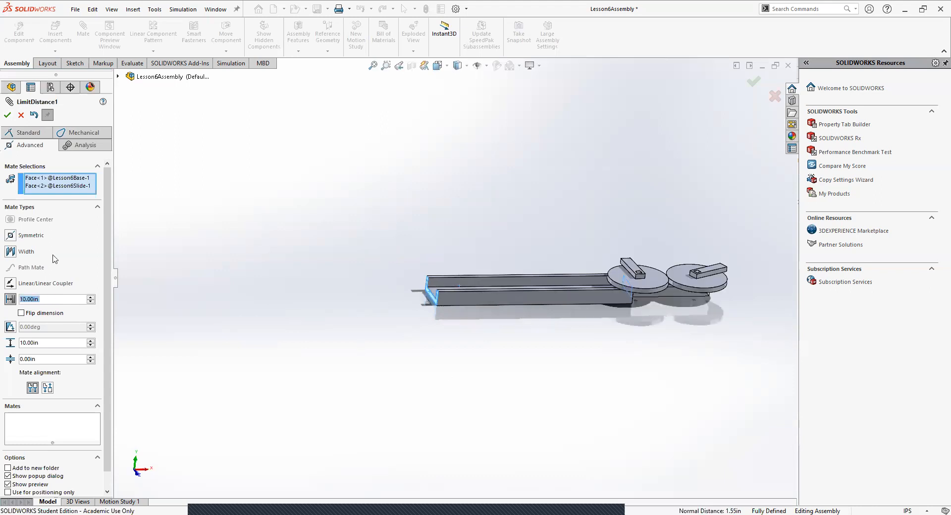
click(43, 300)
text(7)
key(Return)
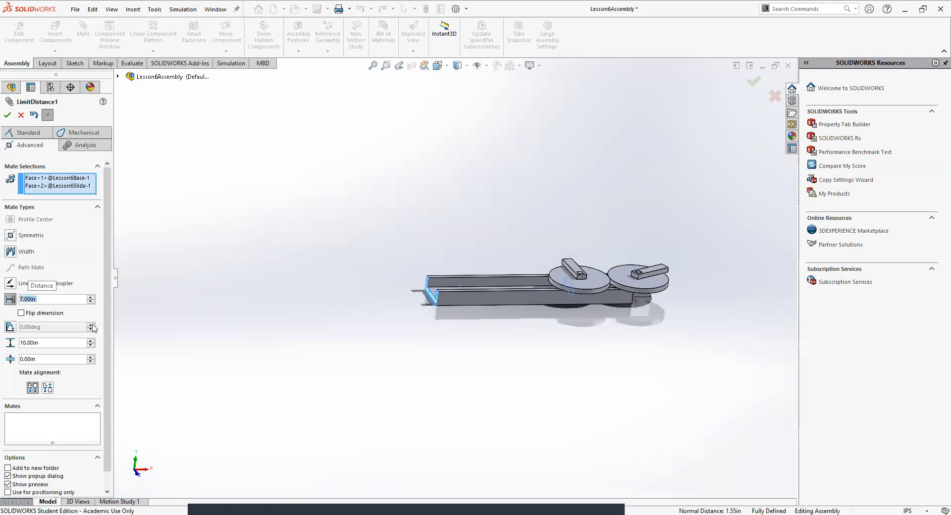
Step: Set the mate's distance to 6 in and inspect the base's position at the far end of the slide
text(60)
key(BackSpace)
key(Return)
middle_drag(485, 388, 410, 356)
middle_drag(546, 299, 618, 359)
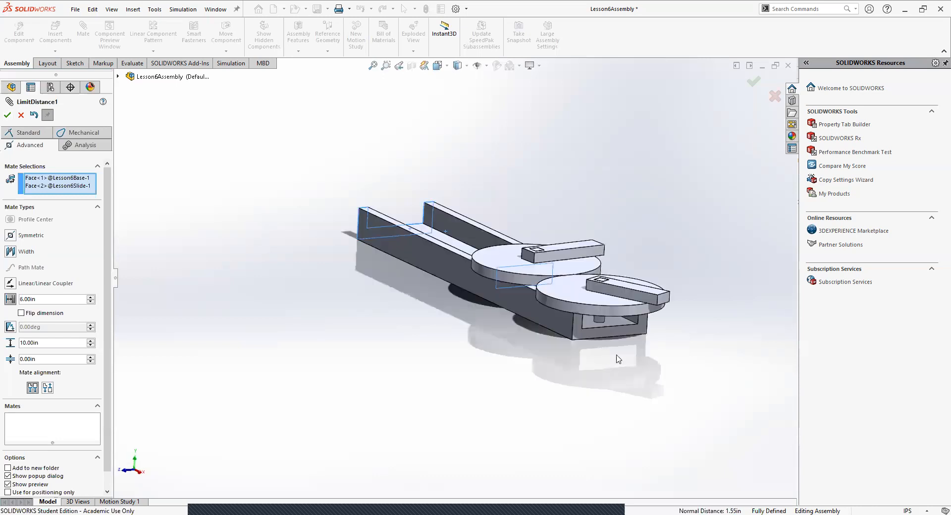
Step: Set the limit distance mate's maximum to 6 in and accept the mate
mouse_move(505, 295)
middle_down()
mouse_move(490, 409)
mouse_move(624, 434)
mouse_move(476, 321)
mouse_move(453, 282)
mouse_move(430, 274)
mouse_move(430, 236)
mouse_move(500, 289)
middle_up()
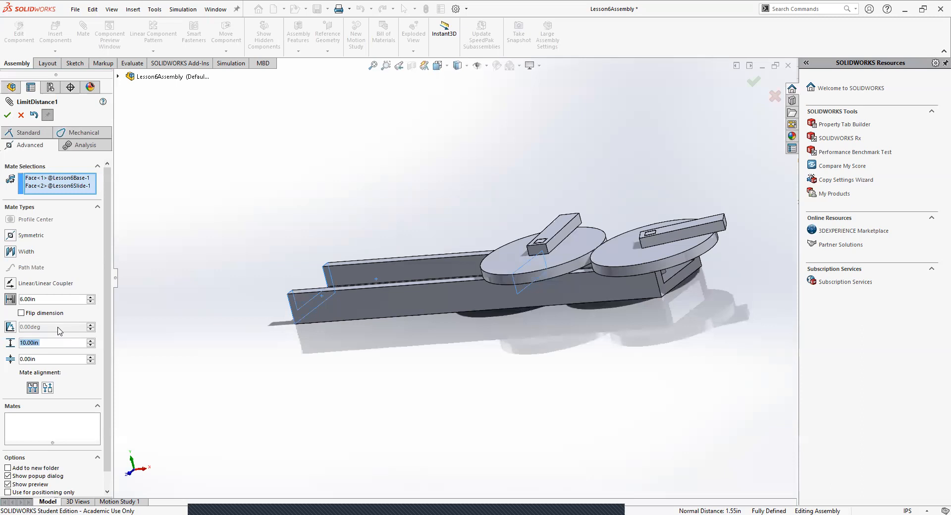
text(6)
click(8, 115)
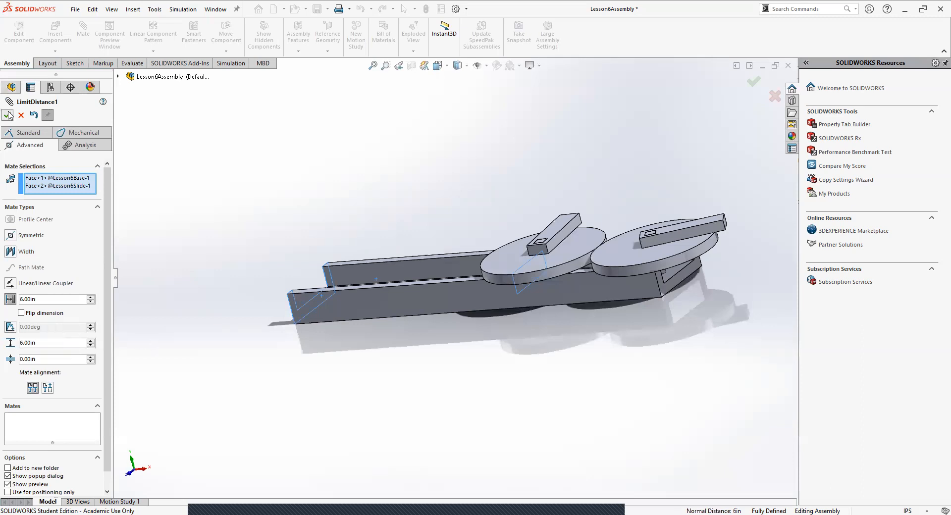
Step: Move the base and gears back and forth along the slide by a gear to test the travel limits
middle_drag(483, 399, 502, 421)
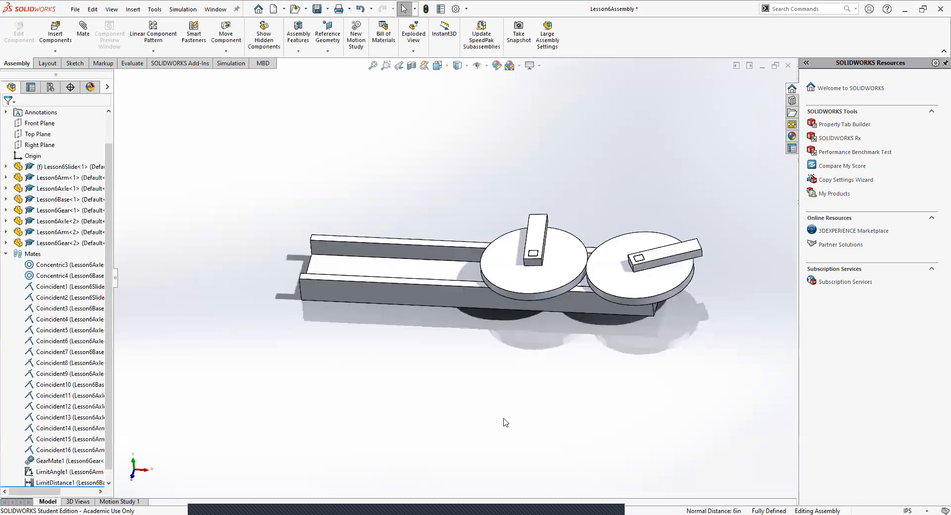
drag(509, 282, 703, 355)
drag(401, 266, 124, 215)
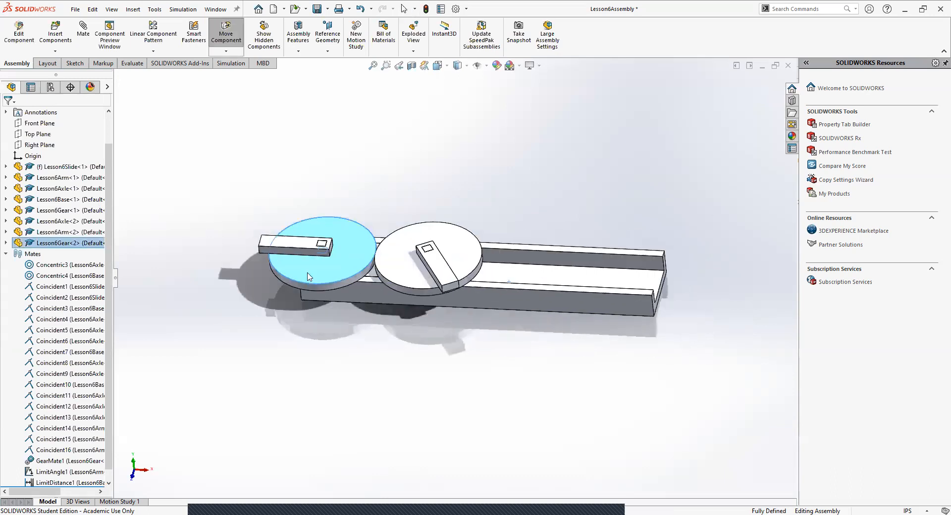
drag(309, 277, 601, 310)
drag(451, 287, 548, 312)
drag(342, 263, 444, 351)
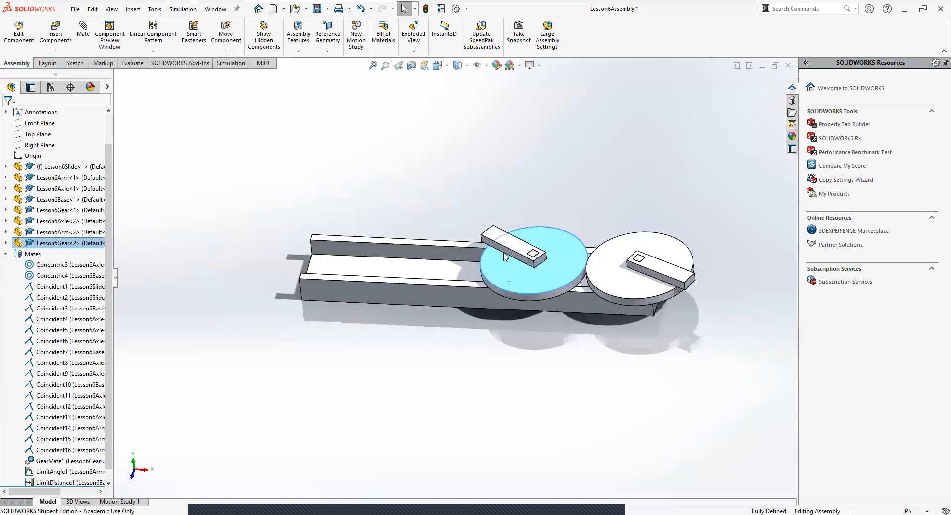
Step: Move the end gear's arm in both directions along the slide to check its rotation together with the base's travel
drag(494, 242, 511, 303)
drag(486, 214, 259, 124)
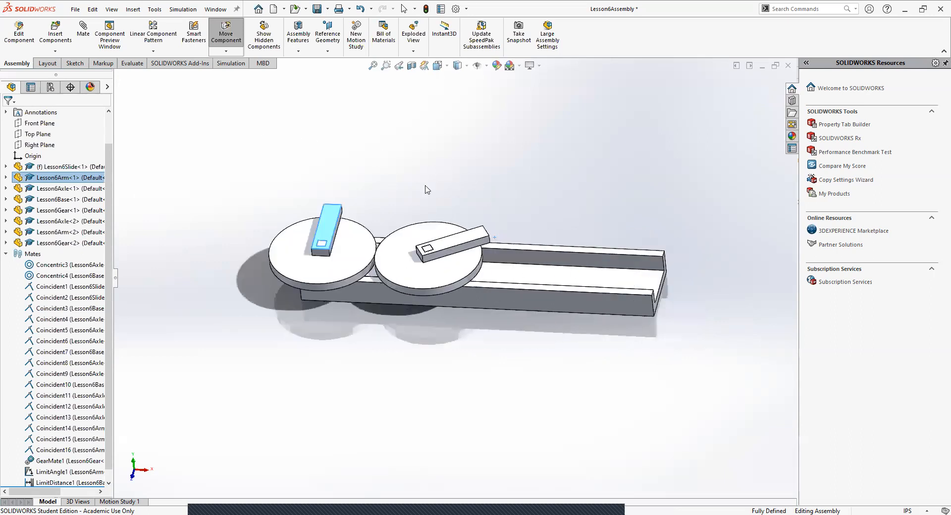
drag(425, 188, 572, 227)
drag(438, 208, 303, 198)
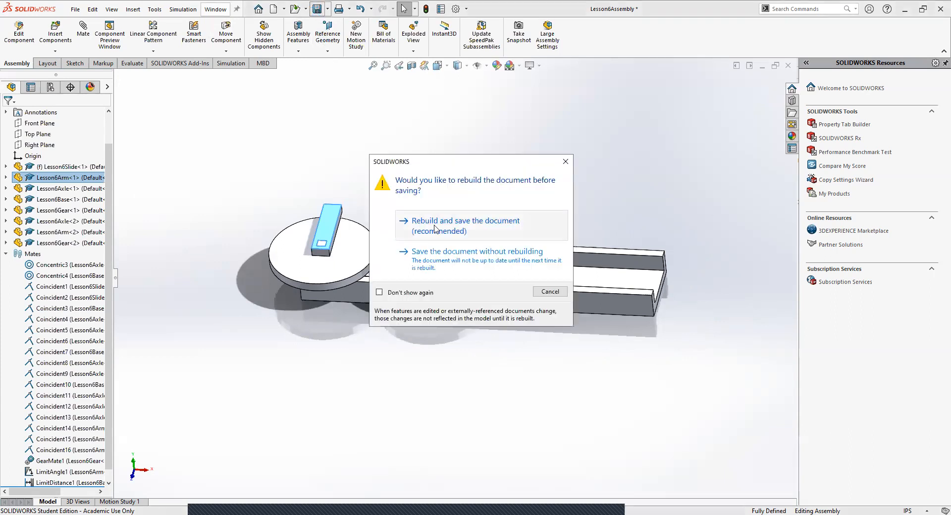
Step: Rebuild the assembly and save it
key(Return)
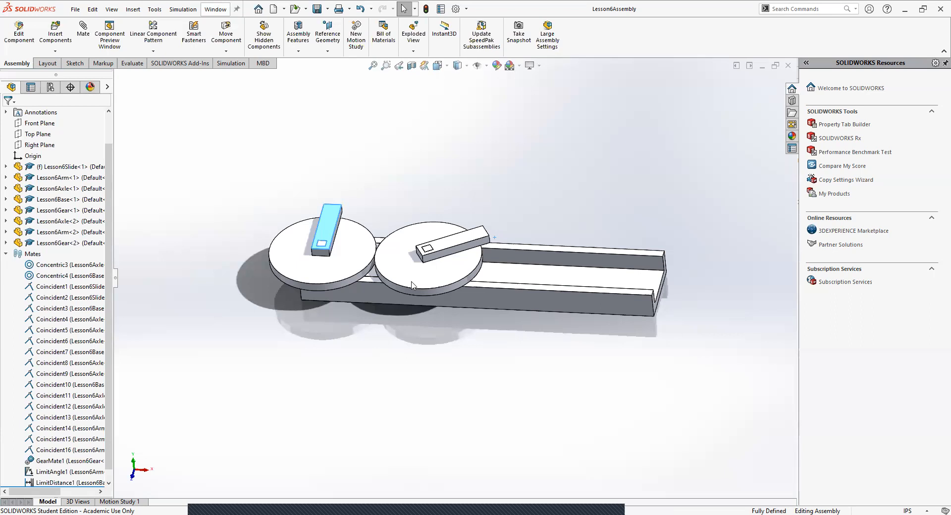
Step: Move the base and gears back and forth along the slide, finishing at its far end, to test the mates' limits
drag(337, 242, 436, 326)
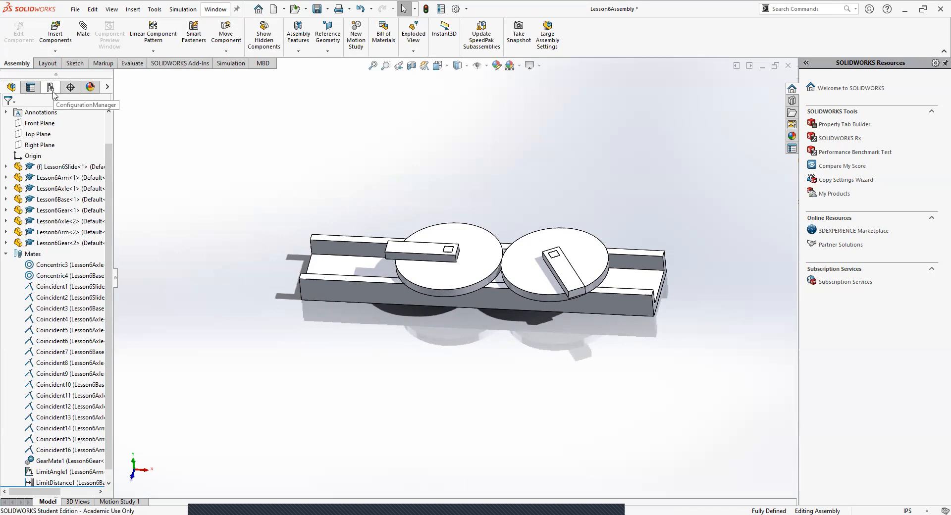
drag(460, 261, 630, 307)
middle_drag(452, 312, 492, 268)
scroll(459, 276, down, 3)
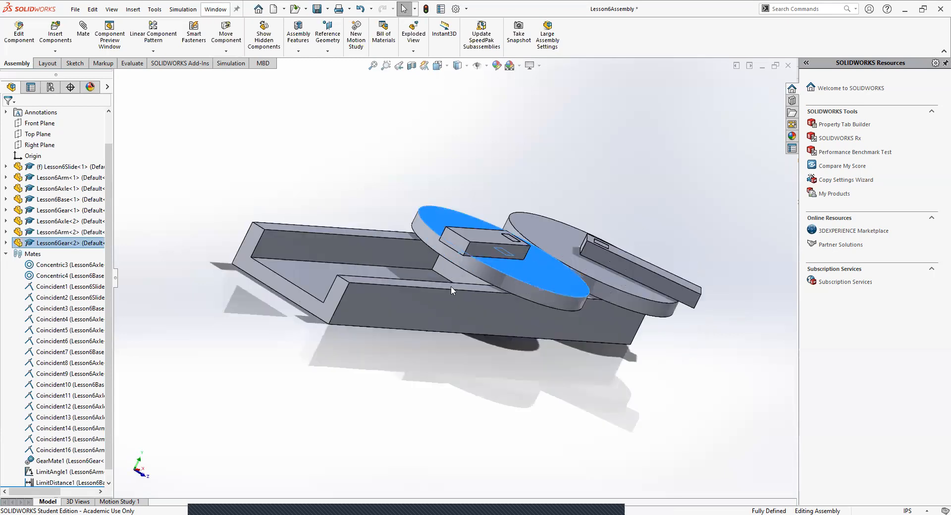
drag(469, 277, 896, 314)
middle_drag(593, 377, 565, 383)
drag(447, 268, 112, 295)
drag(257, 287, 620, 351)
click(610, 400)
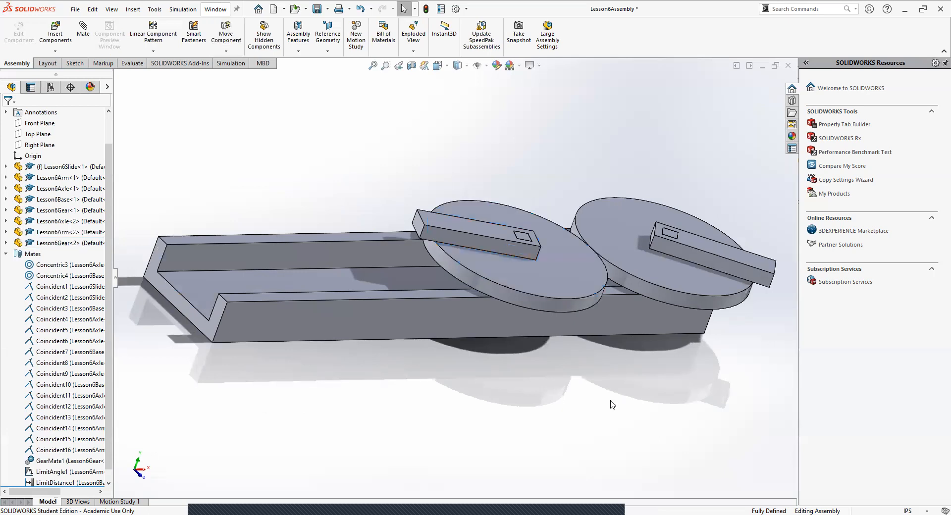
middle_drag(610, 384, 506, 362)
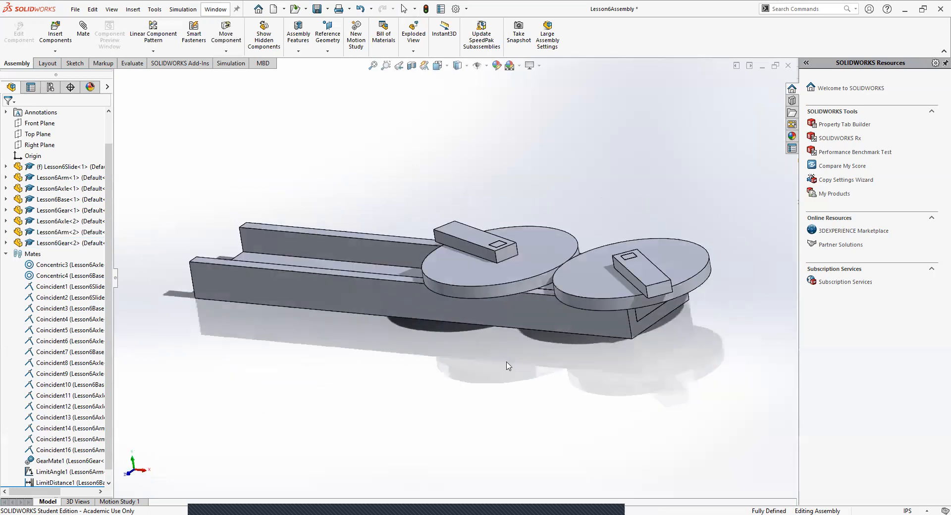
scroll(506, 362, up, 3)
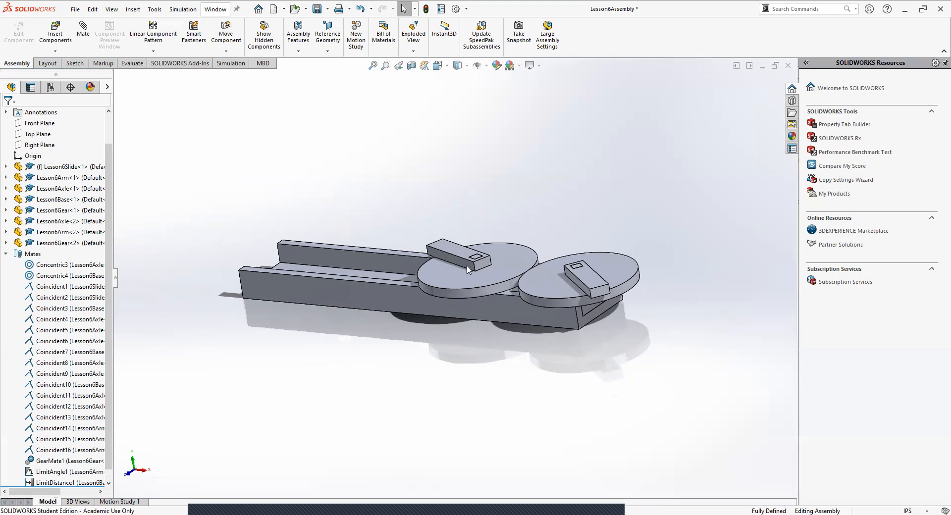
Step: Measure the top face of the slide's near rail and the slide's outer side face
click(131, 64)
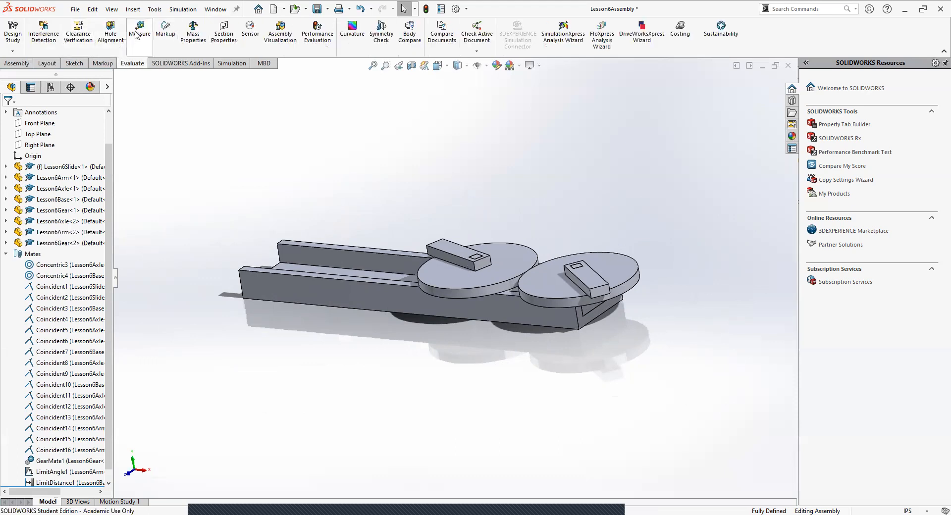
scroll(530, 330, down, 6)
scroll(339, 226, up, 5)
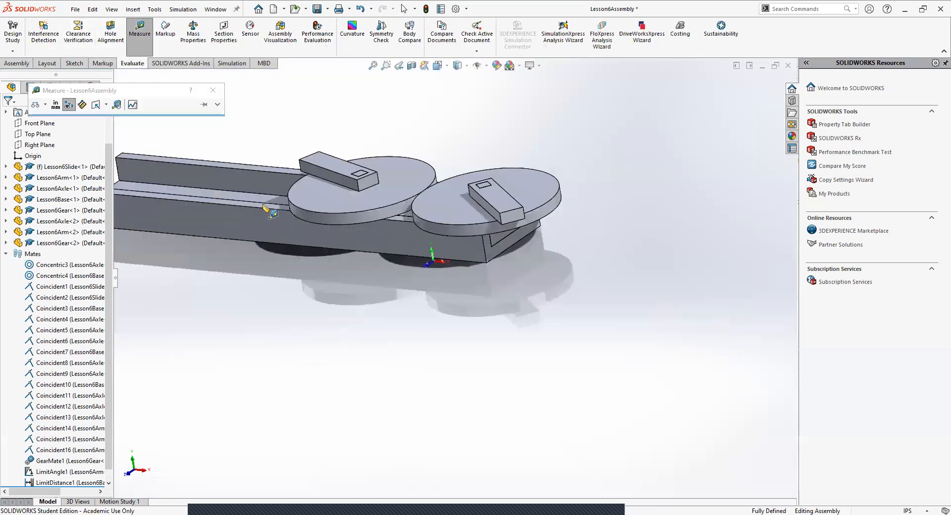
click(259, 205)
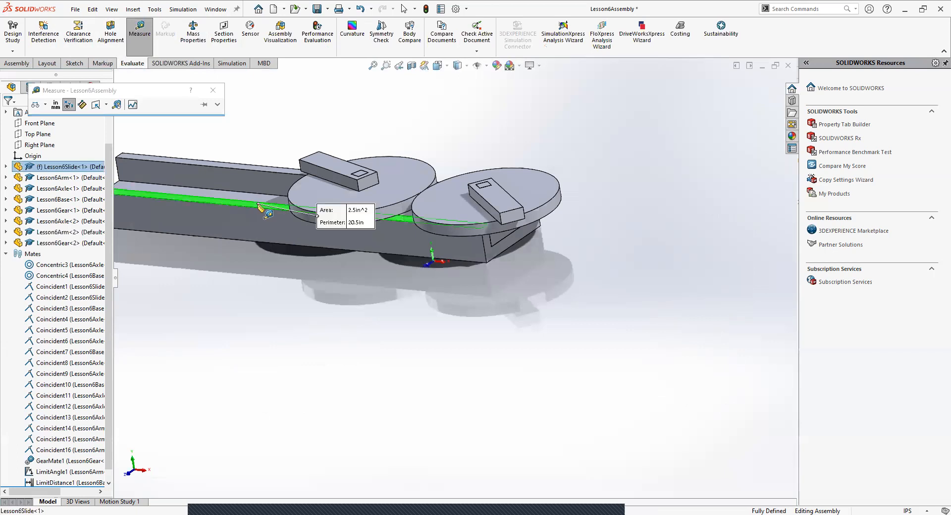
scroll(288, 257, down, 2)
click(287, 256)
scroll(261, 215, down, 8)
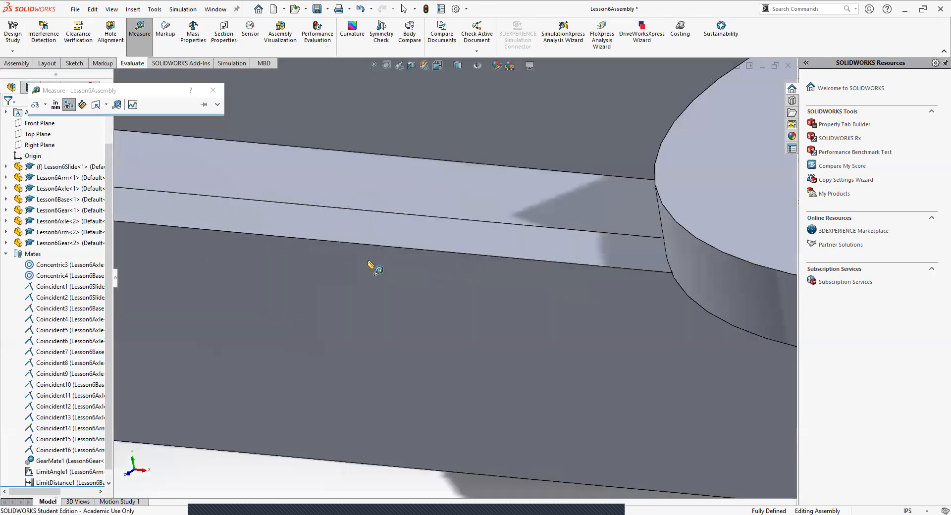
click(372, 242)
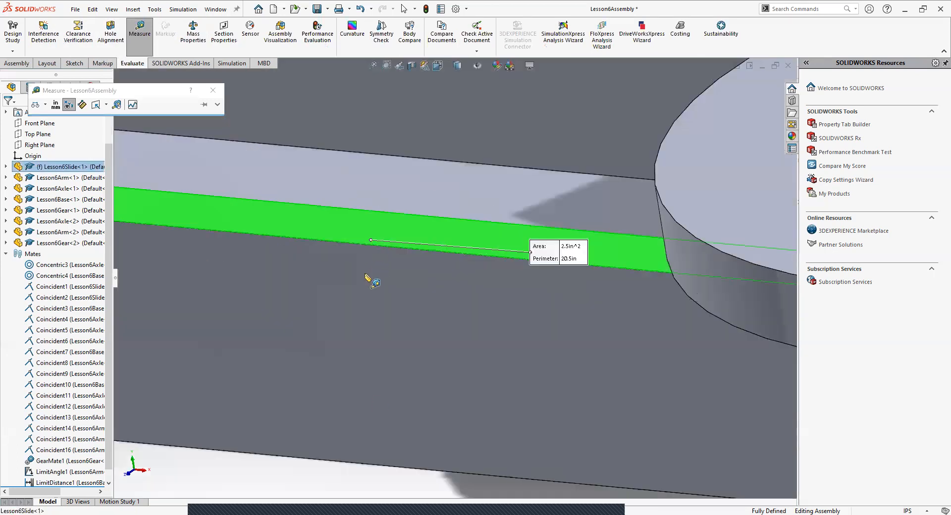
click(361, 471)
click(357, 463)
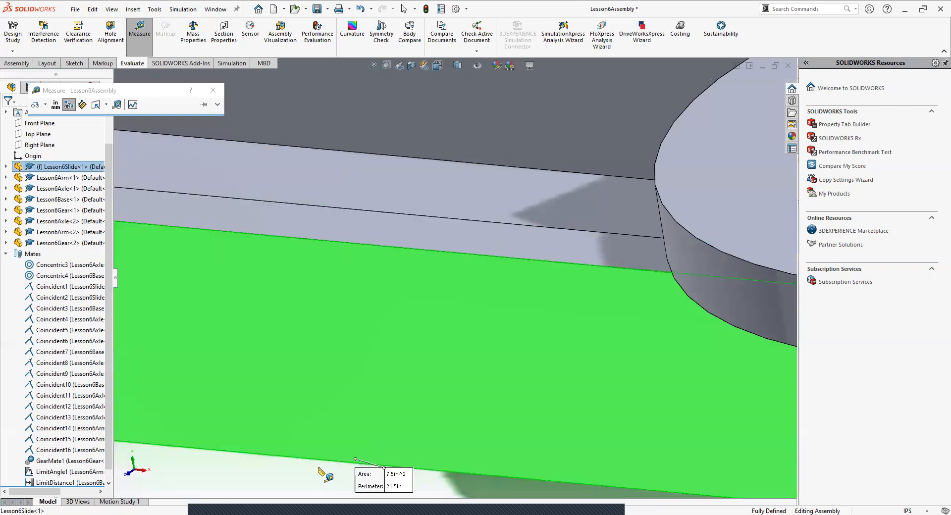
Step: Measure the near rail's top face again, as well as the short edge at the rail's end
click(352, 254)
scroll(357, 240, down, 4)
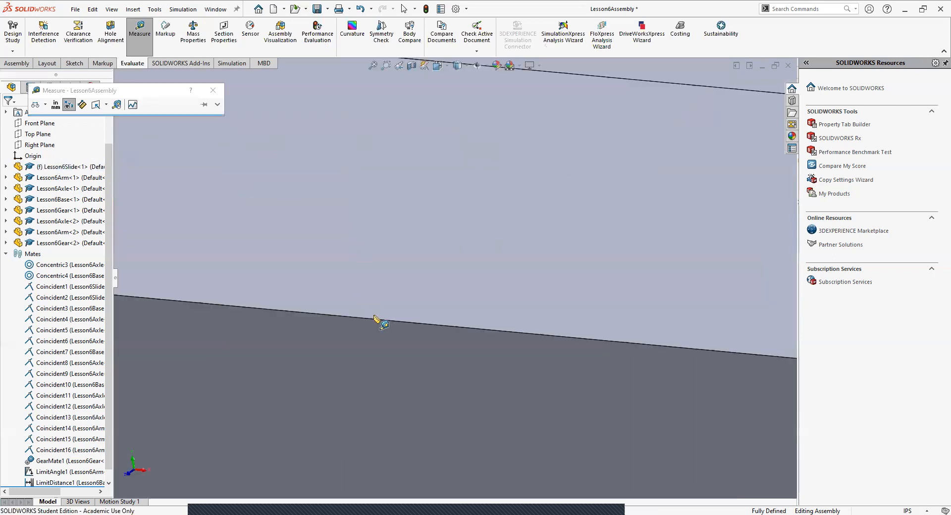
click(379, 321)
scroll(380, 322, up, 6)
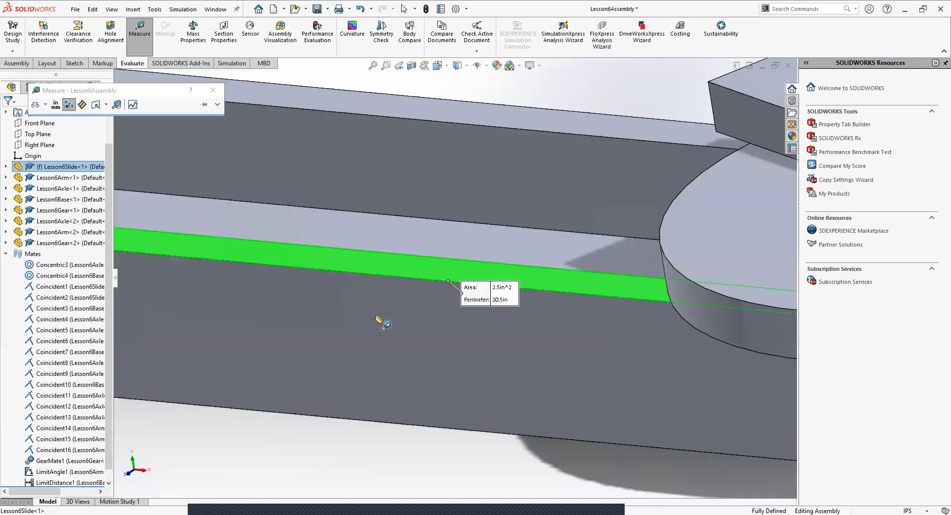
click(410, 409)
scroll(732, 373, down, 6)
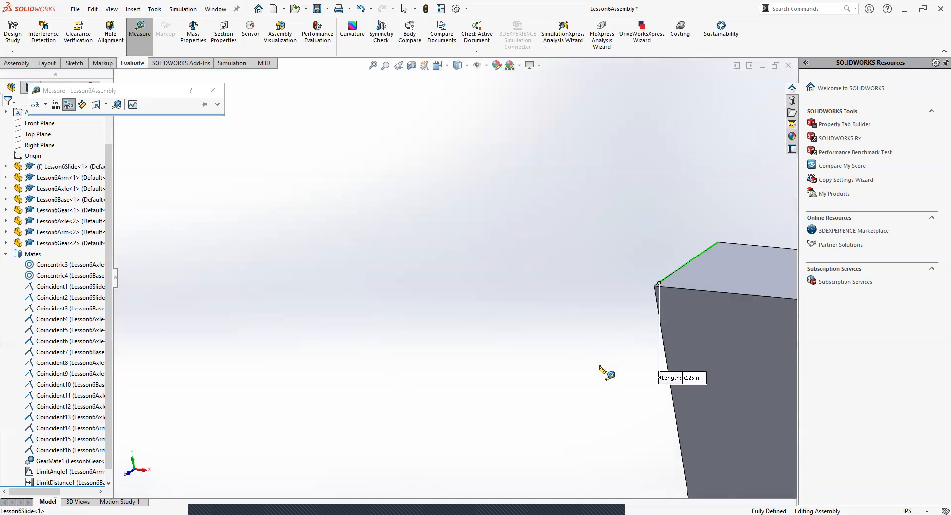
Step: Measure the slide's U-shaped end face and leave the Measure tool
scroll(492, 407, up, 3)
scroll(484, 386, up, 6)
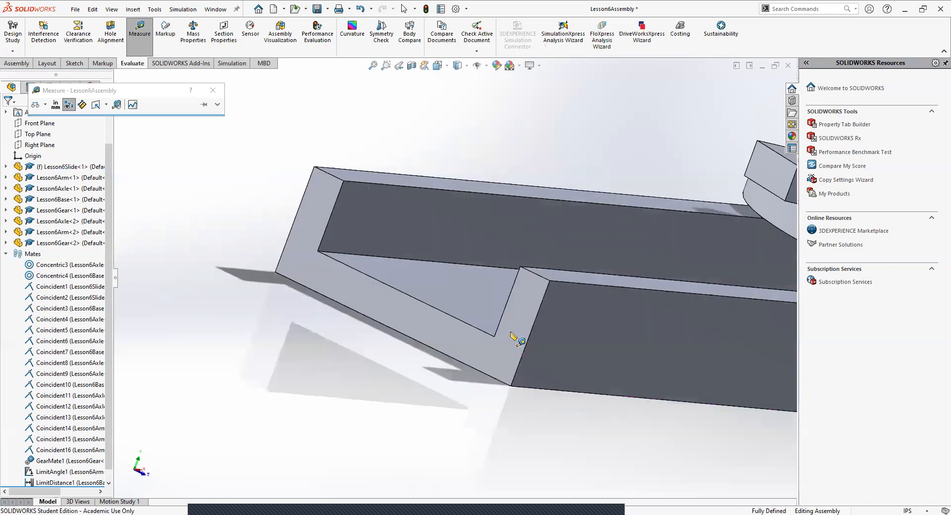
middle_drag(497, 338, 421, 341)
scroll(535, 313, down, 3)
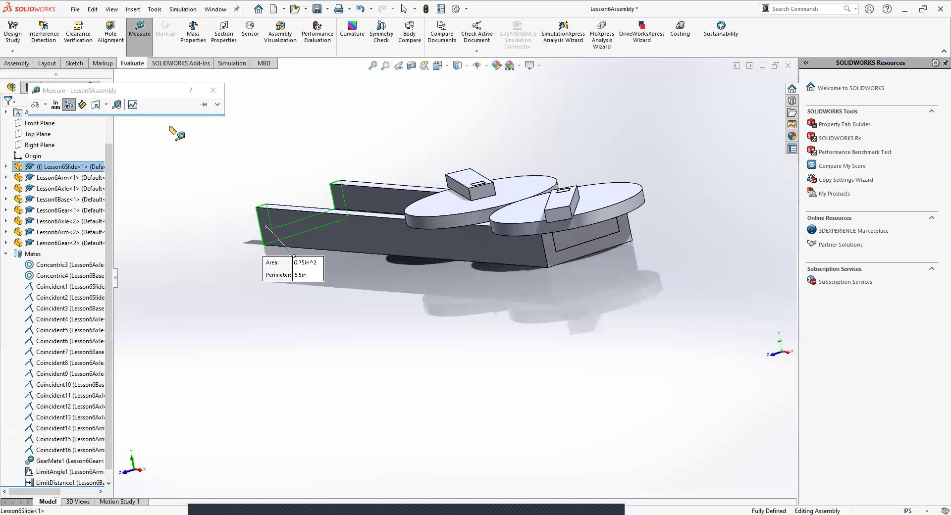
click(136, 41)
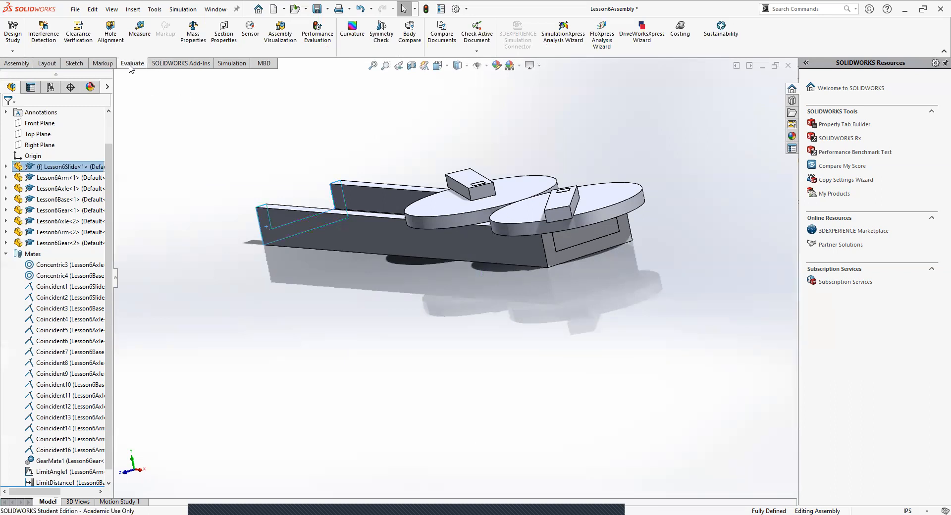
Step: Measure the distance between the slide's two end faces
click(17, 63)
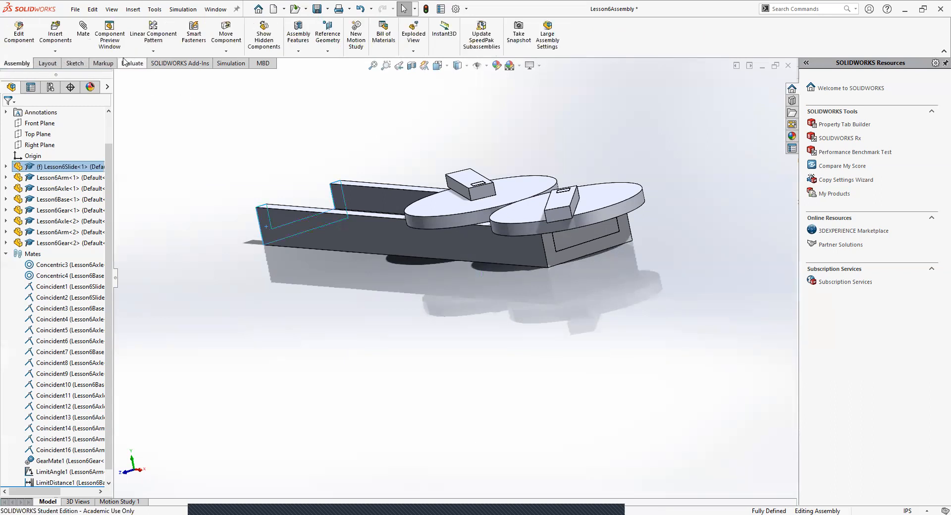
click(132, 63)
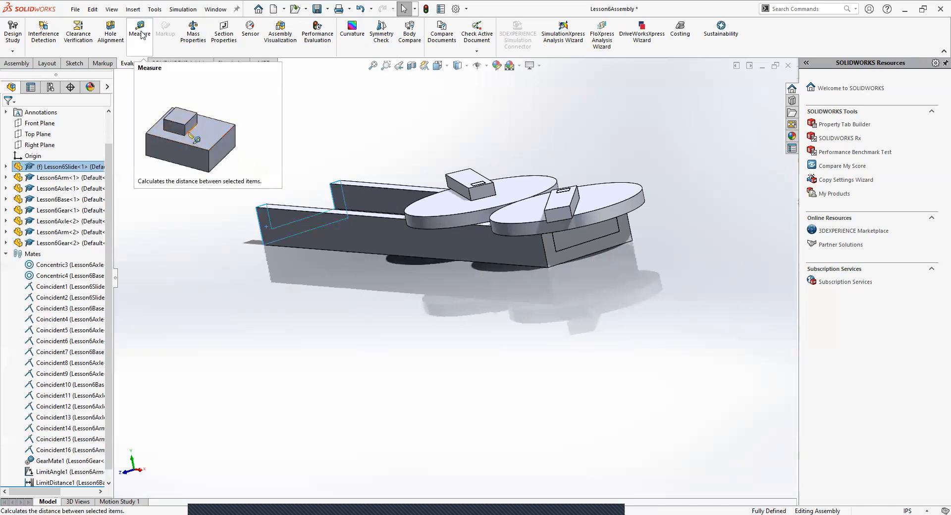
click(141, 31)
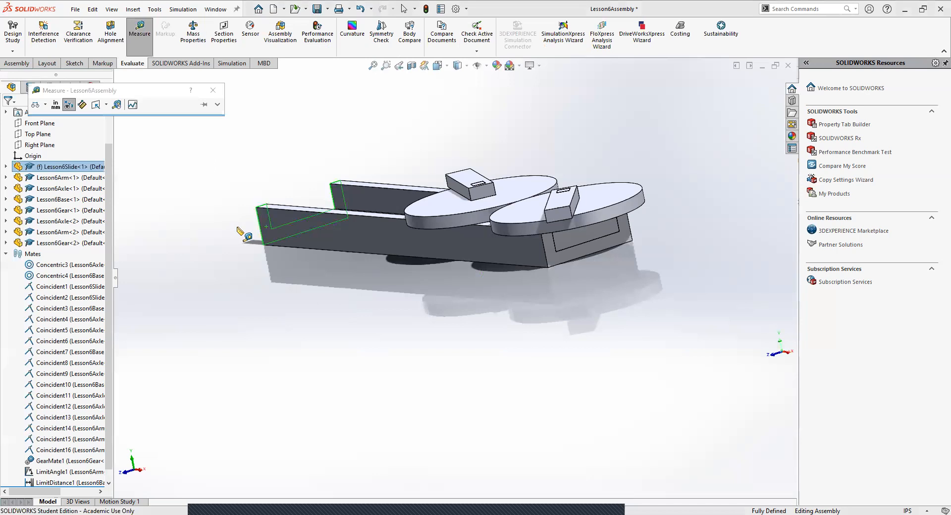
middle_drag(362, 248, 361, 267)
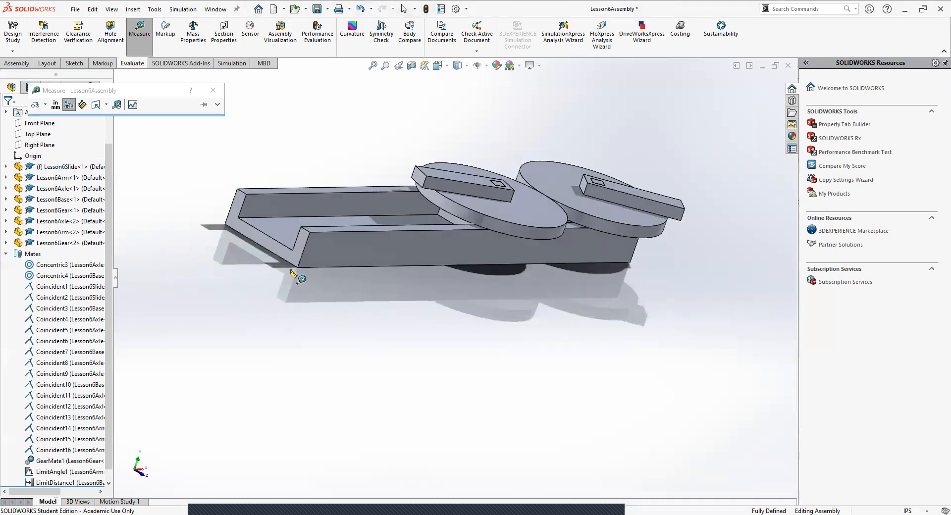
click(291, 257)
middle_drag(496, 301, 432, 249)
click(409, 230)
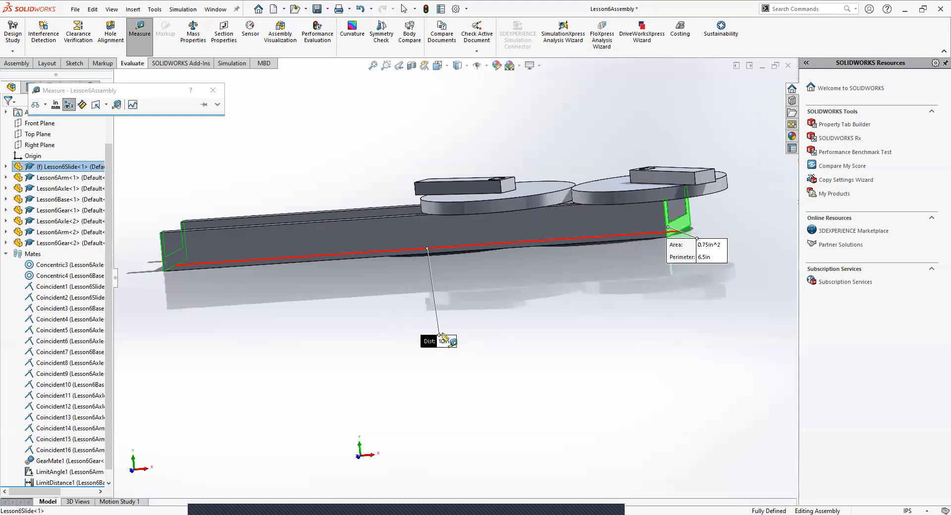
Step: Measure the distance between the two end faces of the base under the gears
click(364, 320)
middle_drag(317, 185, 467, 327)
middle_drag(603, 383, 610, 362)
middle_drag(447, 271, 454, 260)
click(454, 224)
middle_drag(554, 280, 375, 303)
click(492, 221)
middle_drag(468, 326, 574, 302)
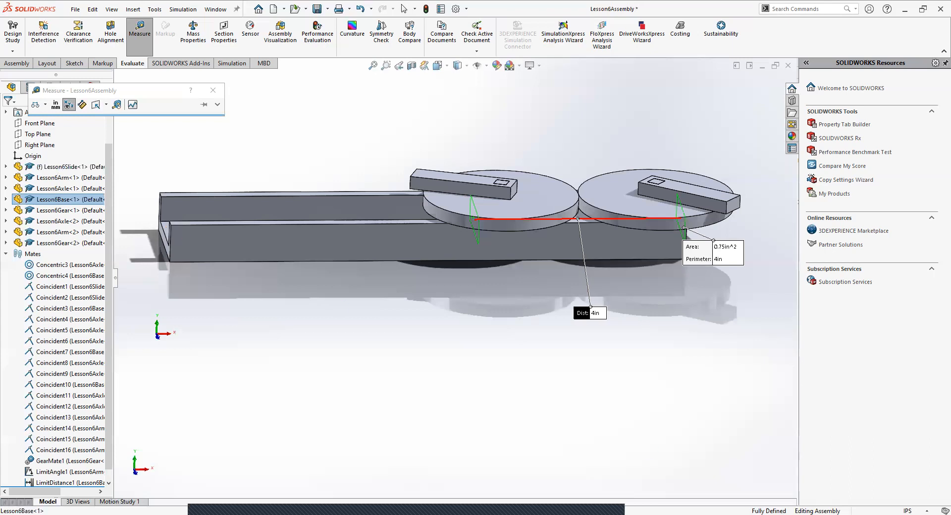
click(555, 341)
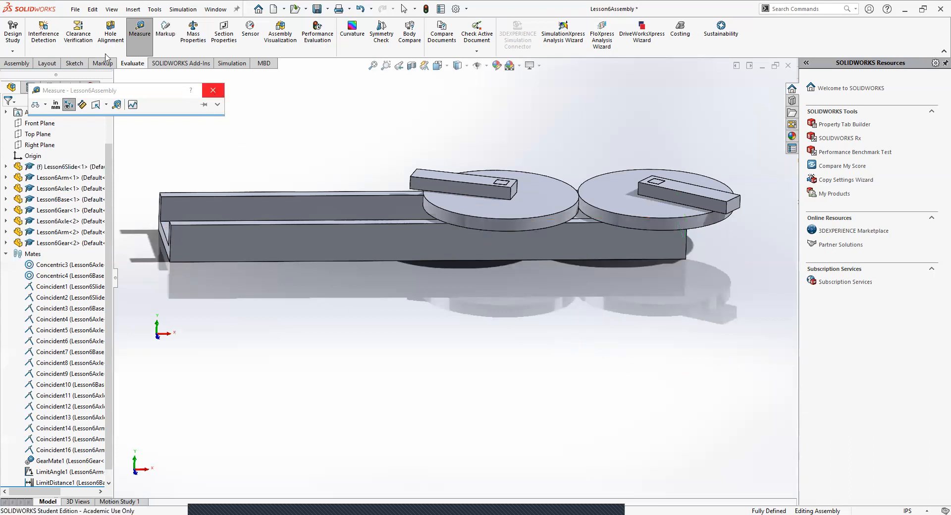
Step: Measure the slide's end-to-end distance once more and close the Measure tool
click(133, 36)
click(133, 35)
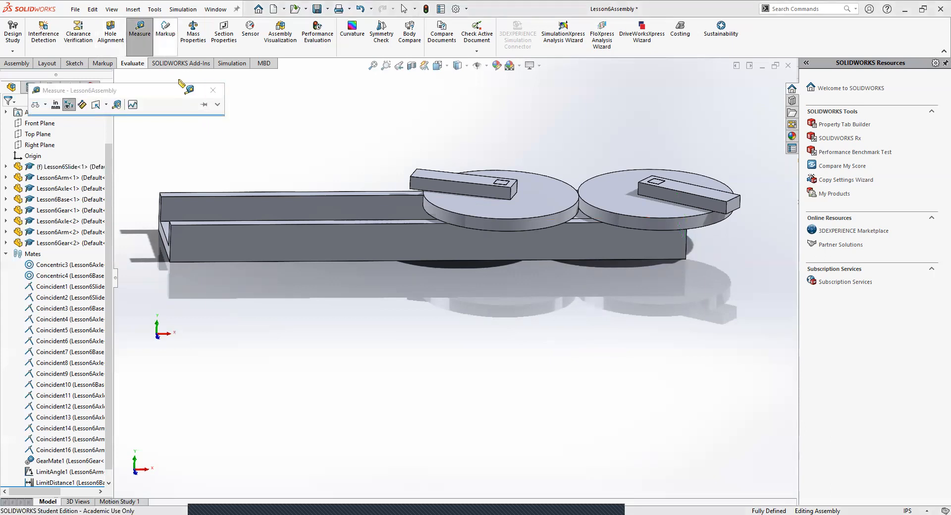
click(207, 95)
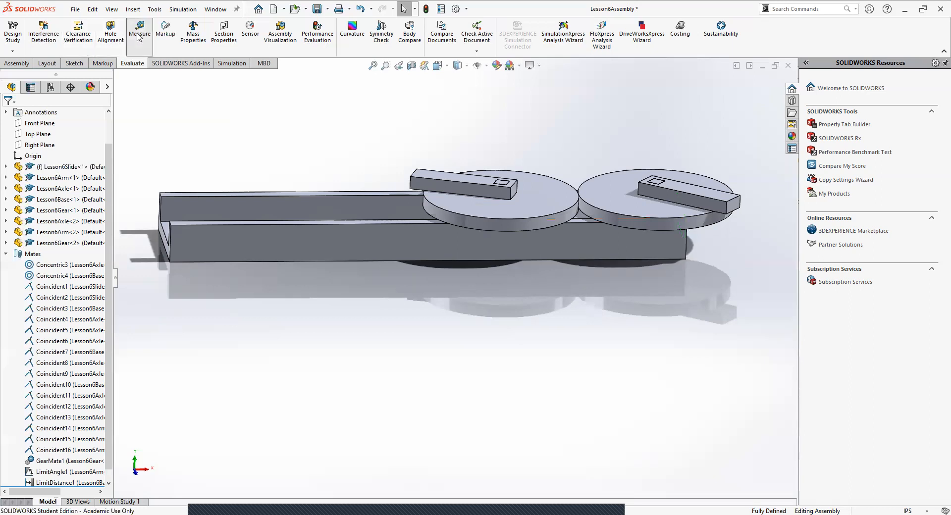
click(224, 239)
middle_drag(548, 380, 395, 365)
click(422, 257)
middle_drag(388, 274, 424, 233)
middle_drag(380, 317, 414, 366)
scroll(424, 334, down, 1)
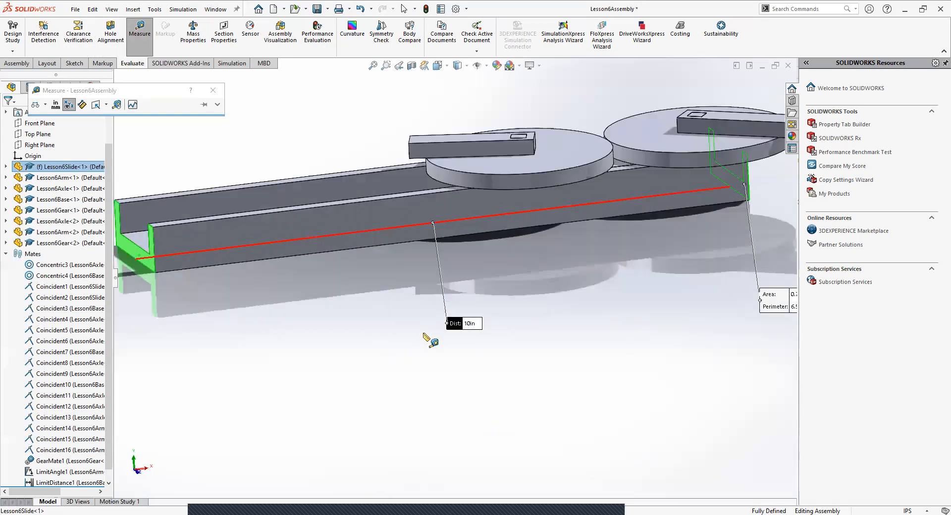
click(398, 299)
click(213, 90)
click(16, 63)
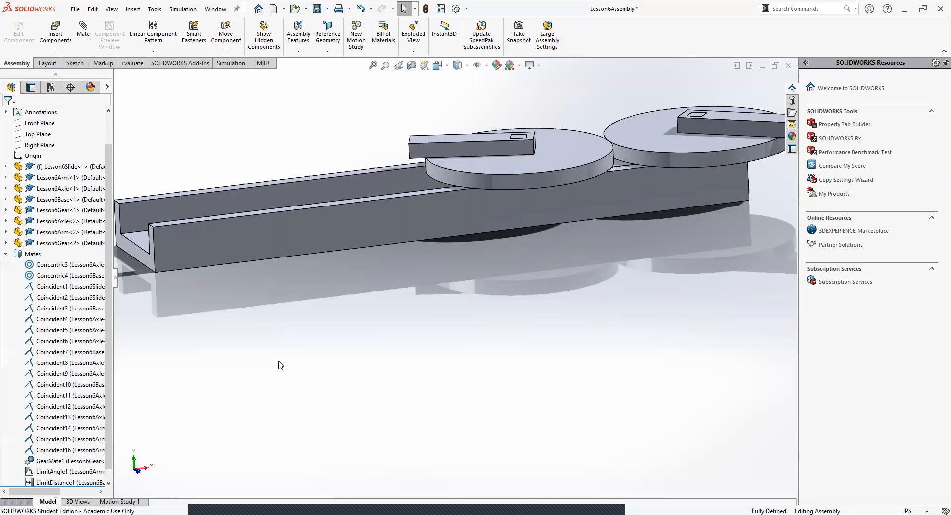
Step: Move the base and gears by a gear back to about the middle of the slide
scroll(285, 358, down, 4)
scroll(464, 216, up, 6)
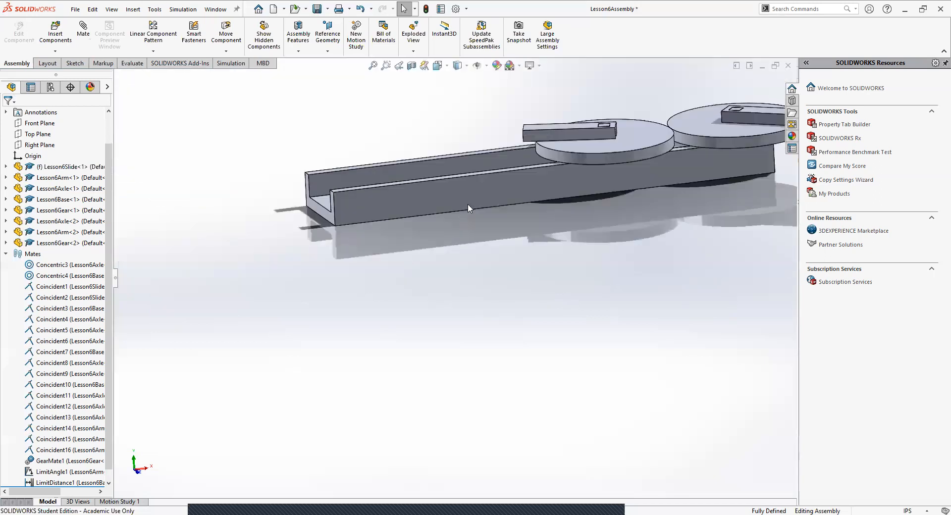
scroll(456, 257, down, 4)
scroll(495, 248, up, 5)
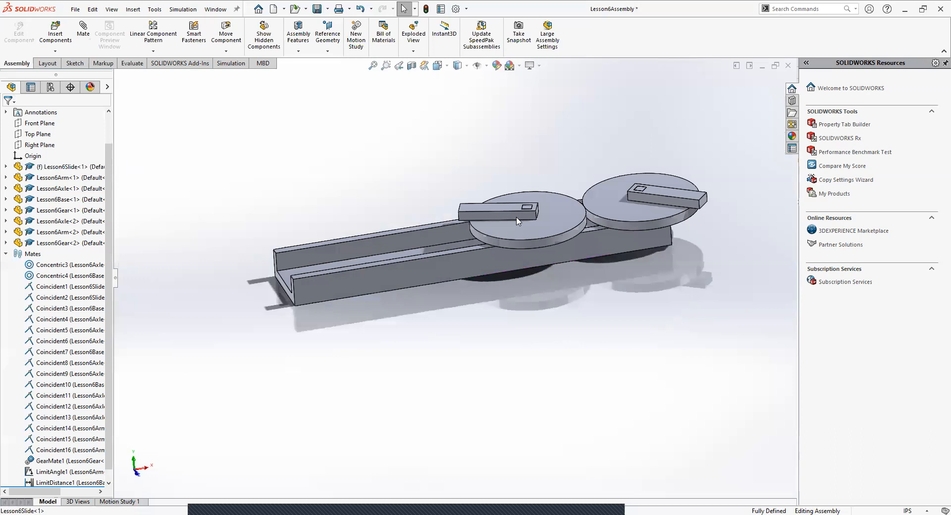
drag(544, 233, 448, 245)
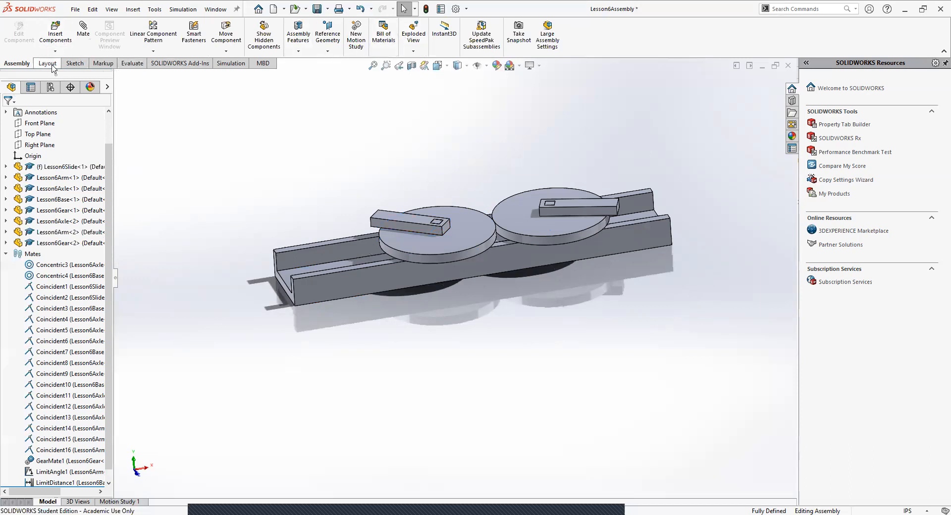
Step: Start an exploded view and select both arms as the components of the first explode step
click(411, 37)
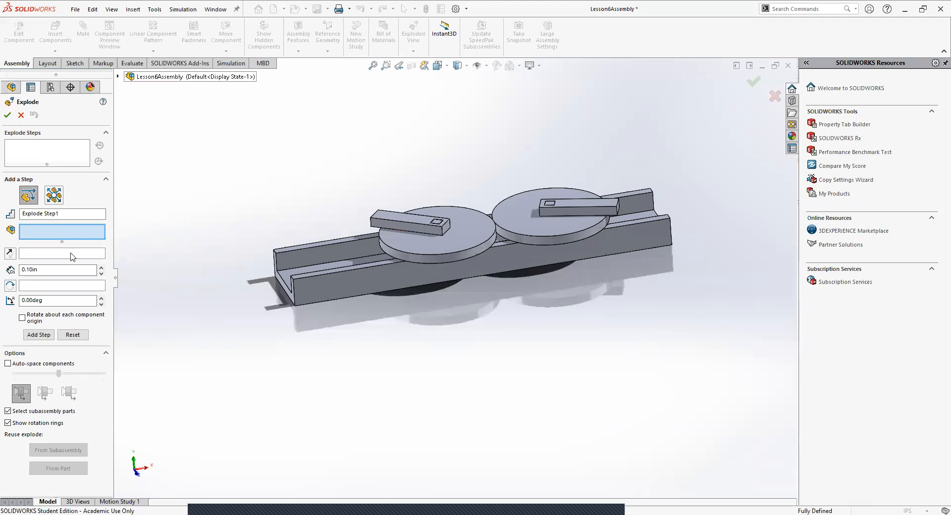
middle_drag(366, 270, 341, 402)
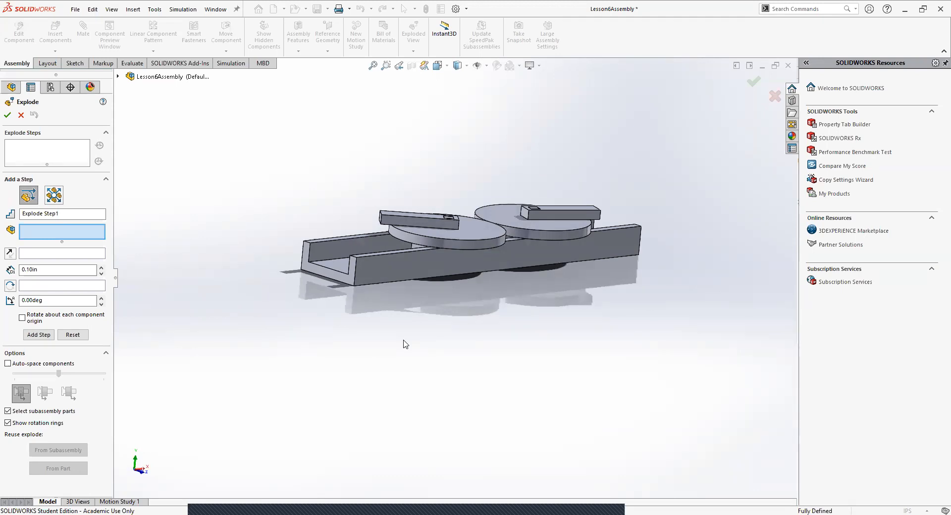
middle_drag(470, 277, 413, 320)
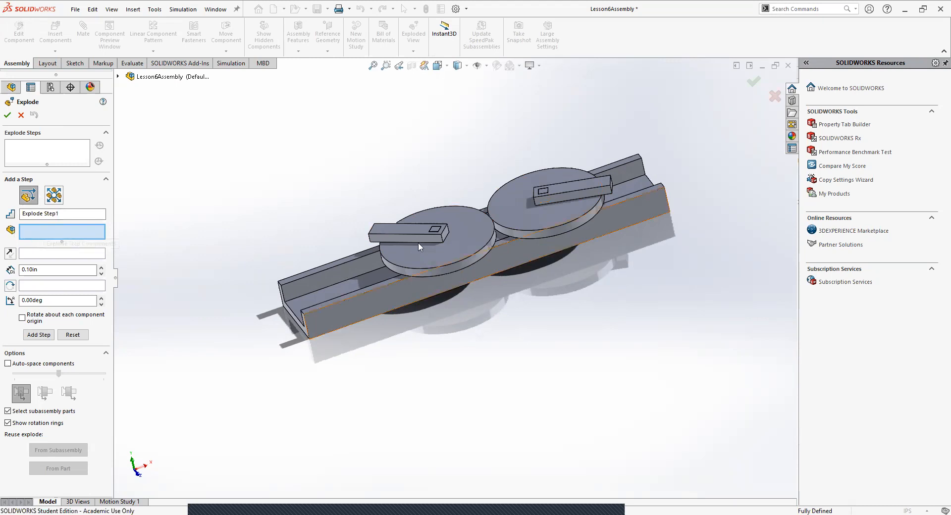
click(408, 234)
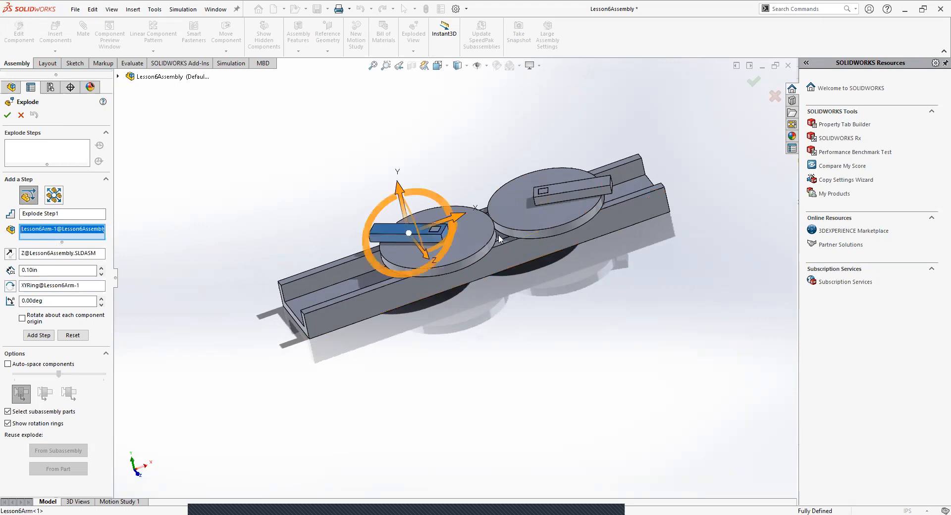
click(573, 193)
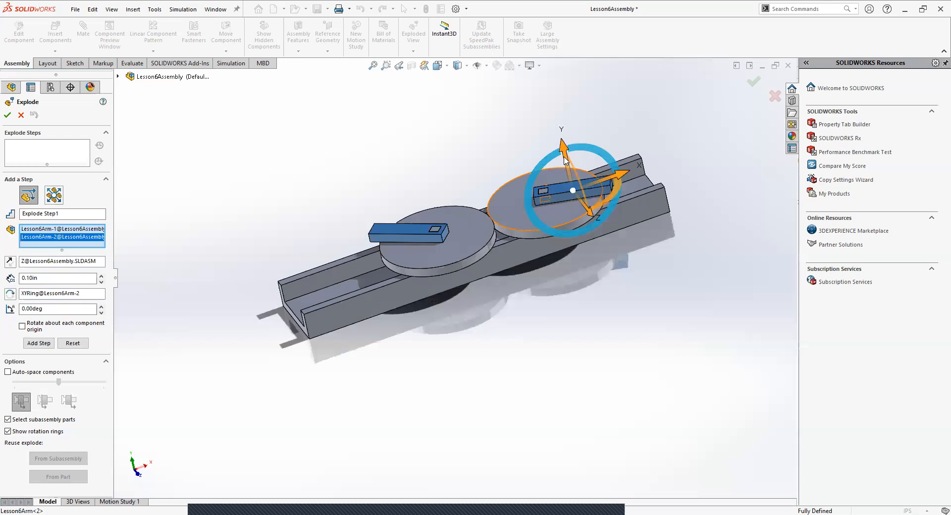
mouse_move(622, 175)
mouse_down()
mouse_move(635, 174)
mouse_move(625, 175)
mouse_up()
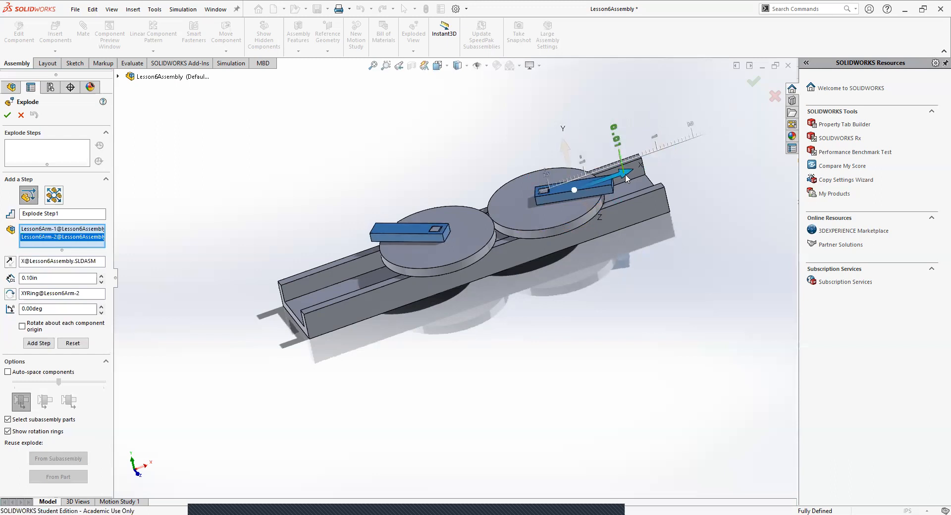
drag(626, 179, 625, 179)
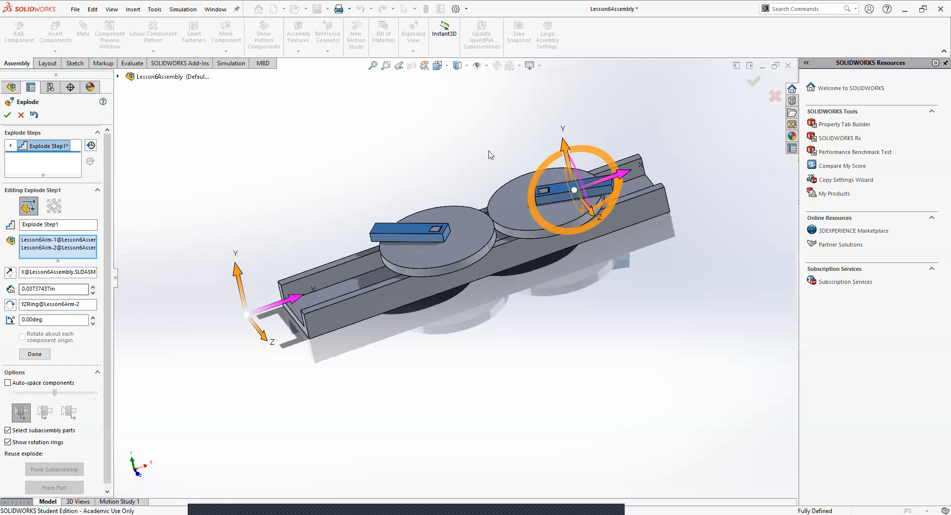
key(ctrl+z)
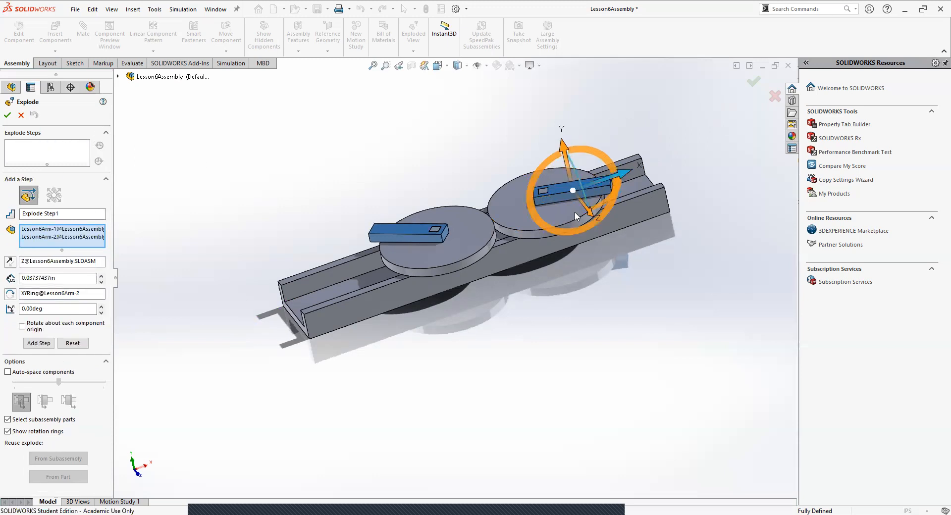
Step: Explode both arms upward along Y by about 3.38 in
click(566, 151)
scroll(548, 127, up, 3)
drag(500, 191, 469, 103)
mouse_move(544, 391)
middle_down()
mouse_move(480, 278)
mouse_move(522, 340)
mouse_move(515, 373)
mouse_move(515, 333)
mouse_move(548, 379)
middle_up()
drag(503, 119, 503, 137)
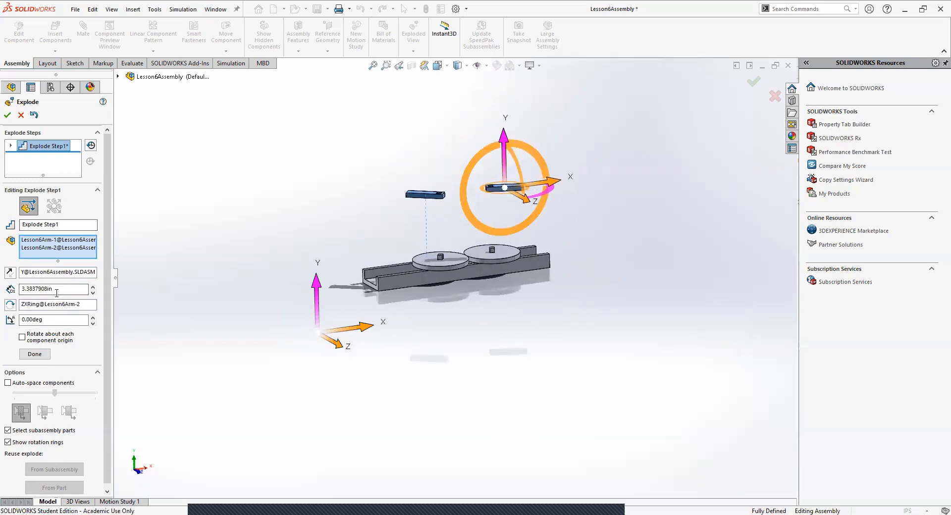
Step: Set the arms' explode distance to 4 in
drag(42, 289, 10, 282)
text(4)
key(Return)
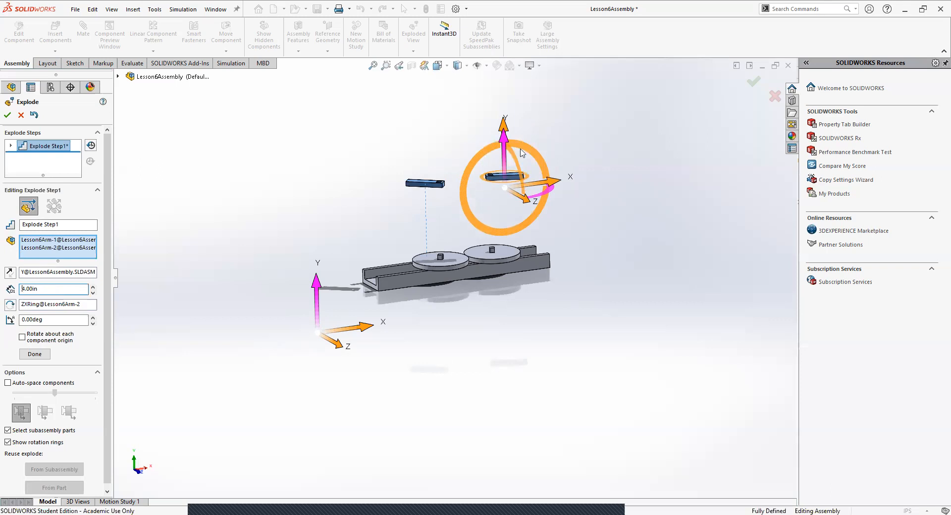
Step: Readjust the arms' explode distance along Y to about 3.73 in and complete the explode step
drag(502, 142, 464, 205)
drag(505, 145, 504, 126)
middle_drag(697, 360, 666, 339)
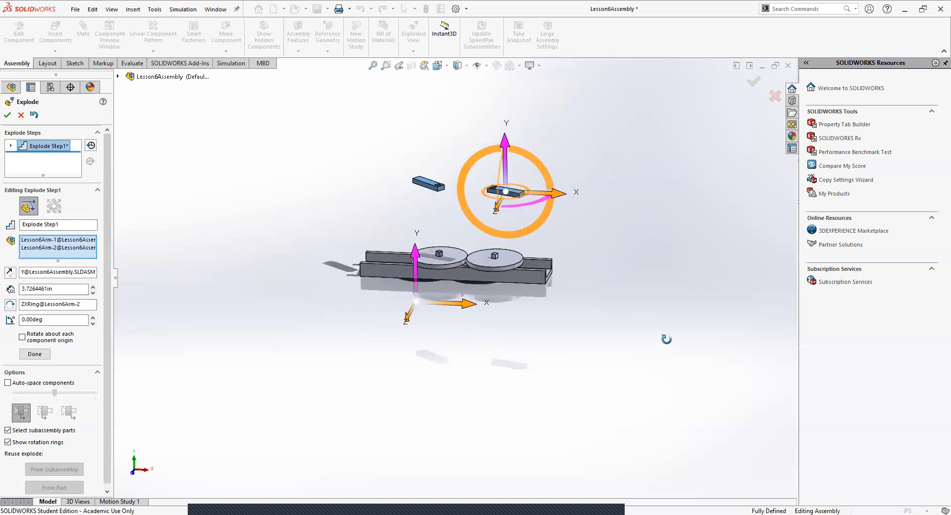
key(ctrl+1)
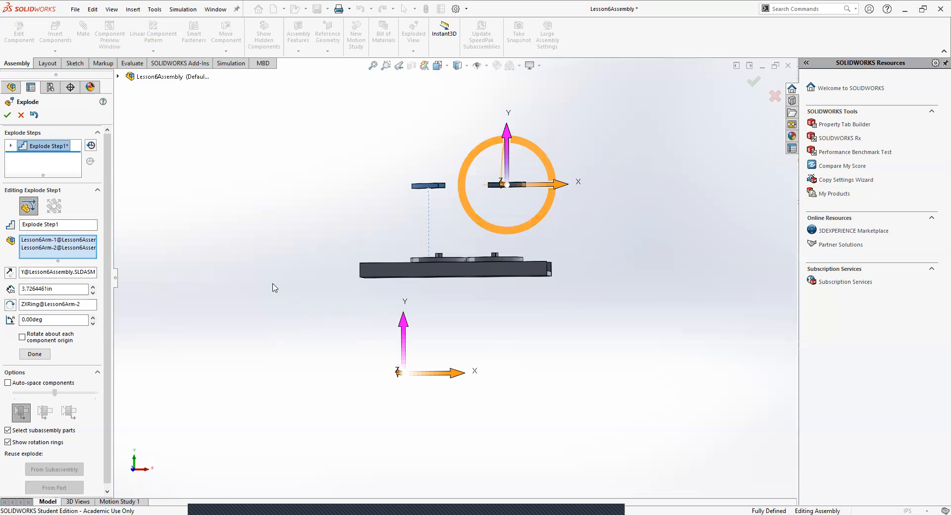
middle_drag(495, 308, 516, 347)
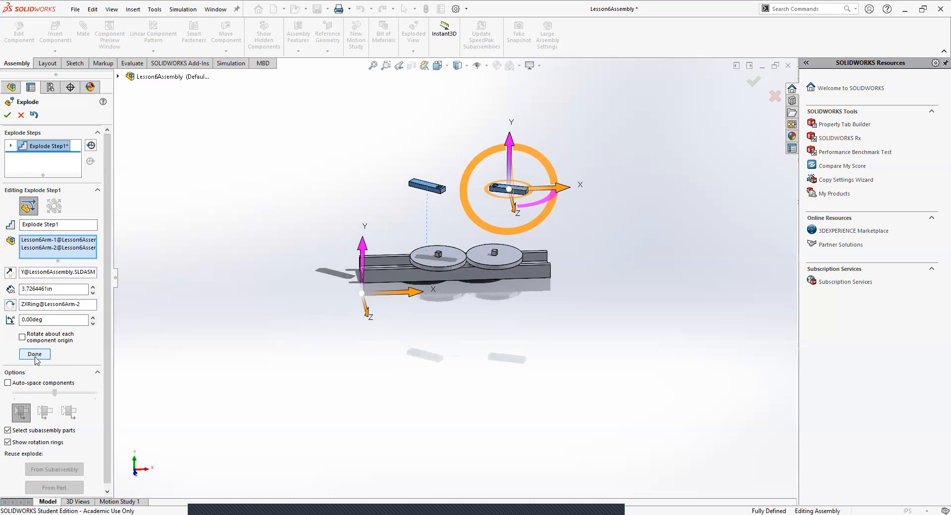
click(34, 354)
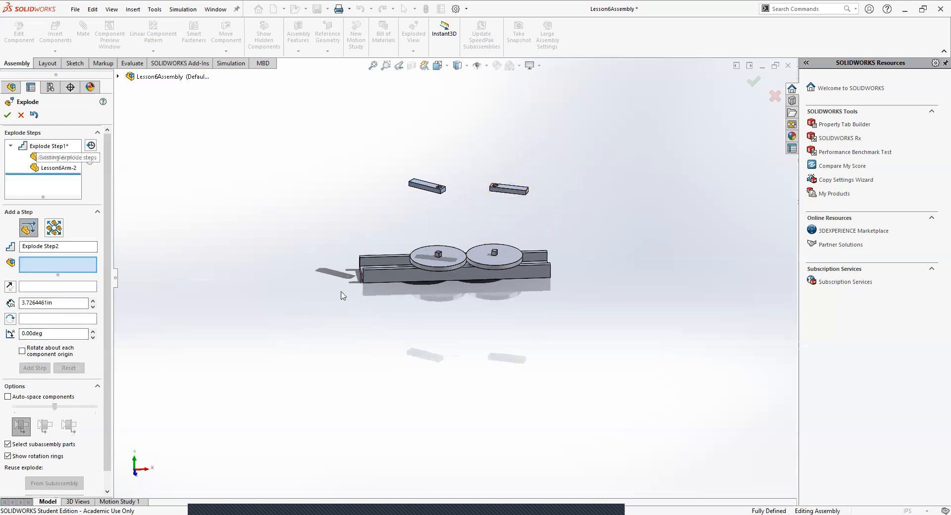
Step: Add an explode step that lifts both gears along Y by about 2.83 in
double_click(454, 261)
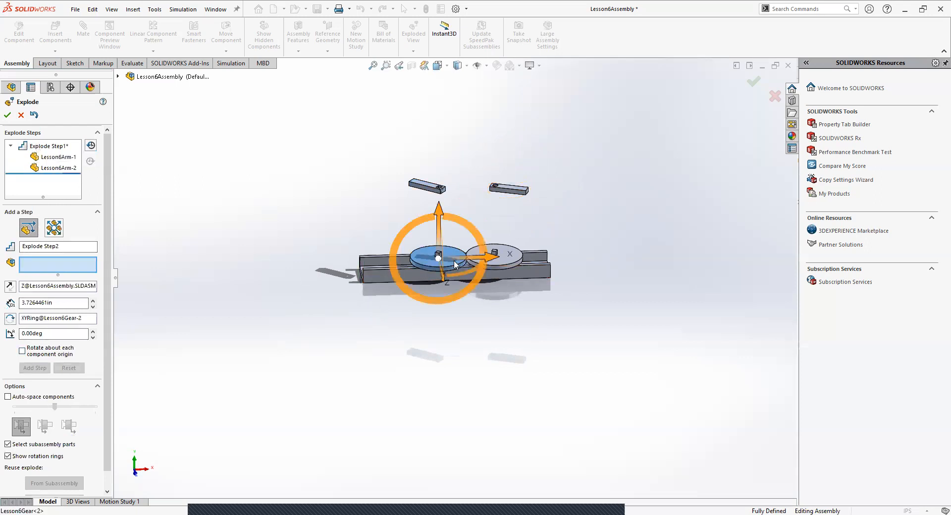
click(498, 264)
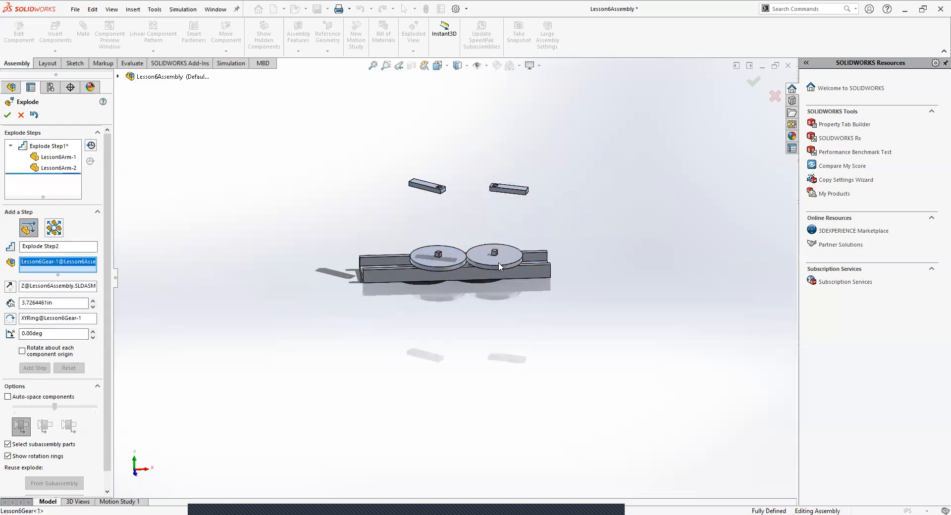
click(436, 260)
drag(439, 209, 439, 161)
mouse_move(448, 289)
middle_down()
mouse_move(467, 274)
mouse_move(461, 279)
middle_up()
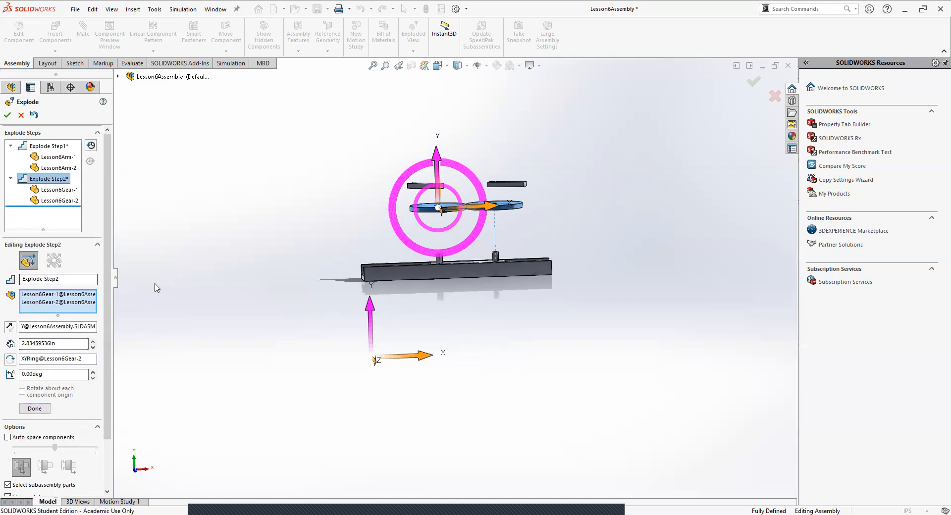
click(34, 409)
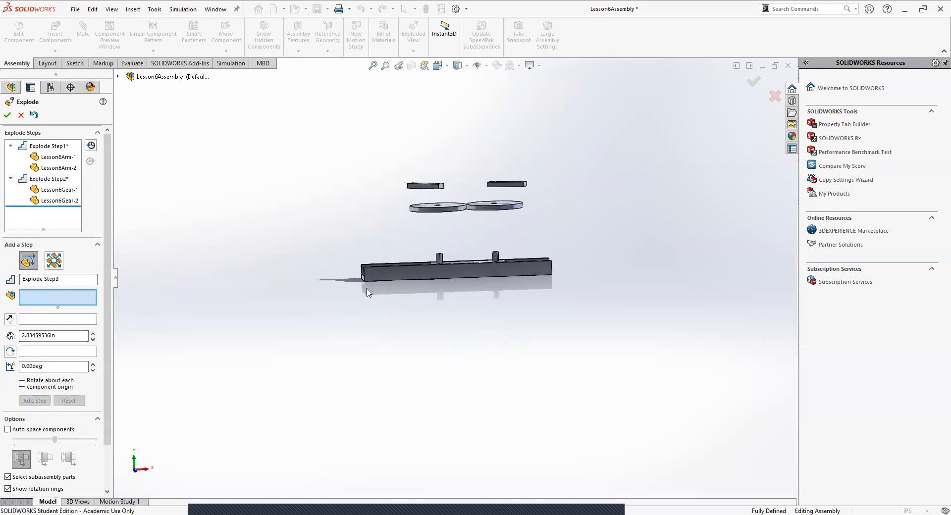
Step: Edit the arms' explode step to raise them to about 3.86 in along Y and complete it
click(34, 147)
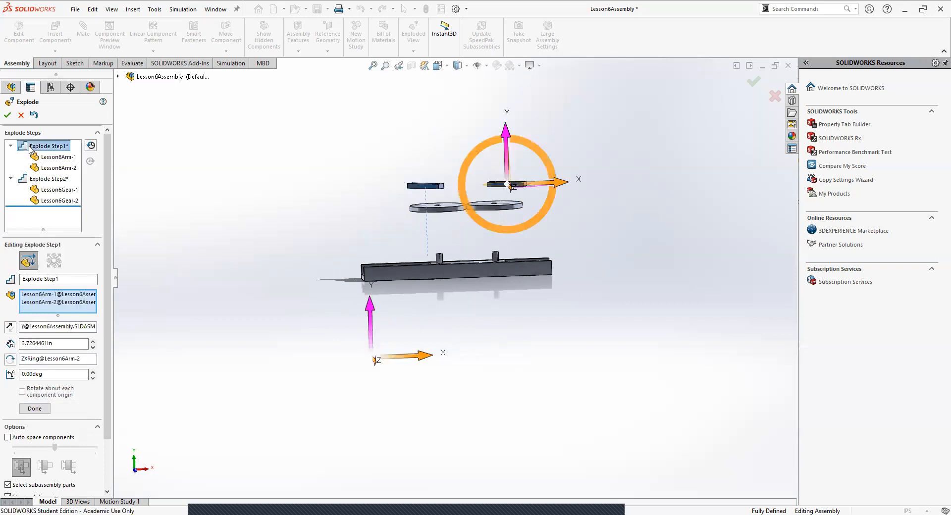
right_click(31, 149)
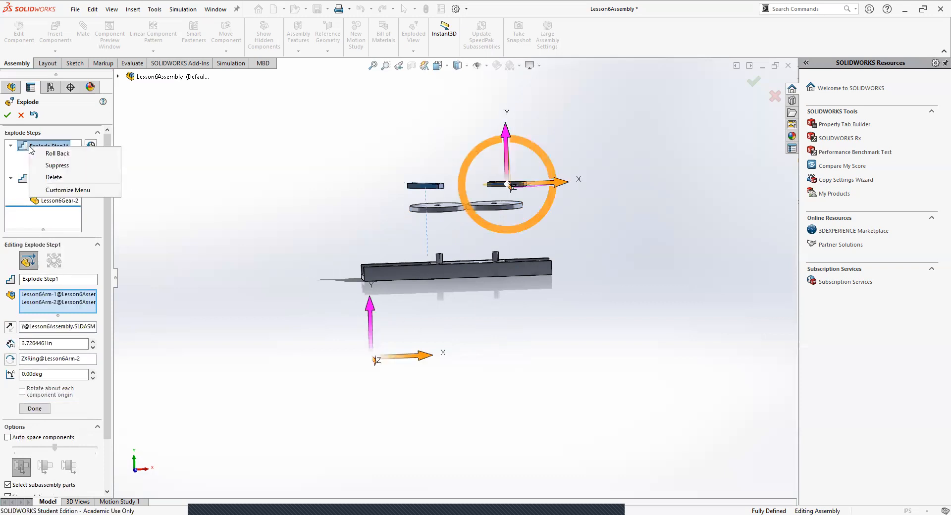
click(212, 287)
click(55, 180)
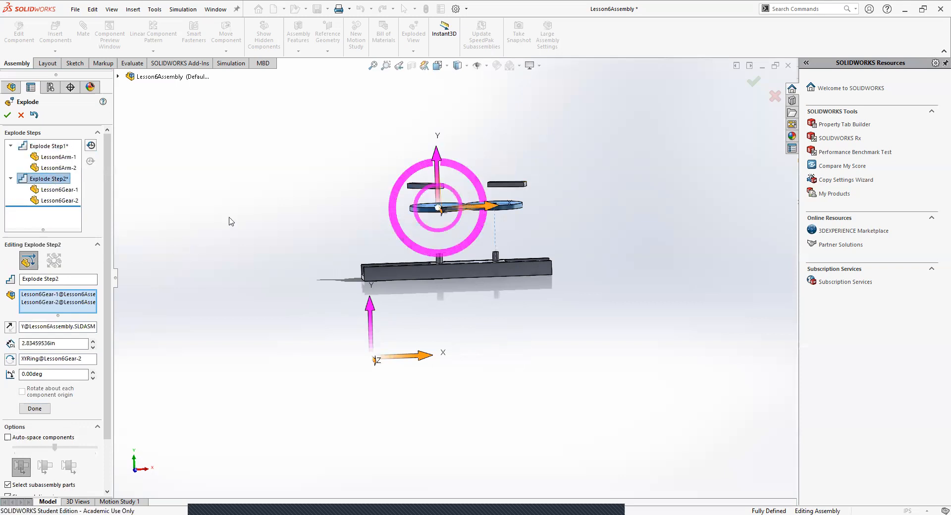
click(64, 145)
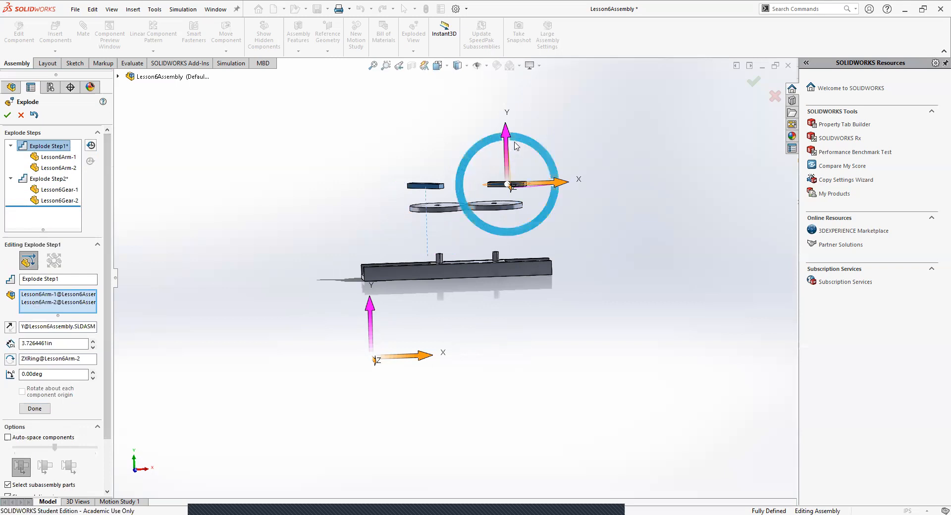
drag(505, 133, 503, 139)
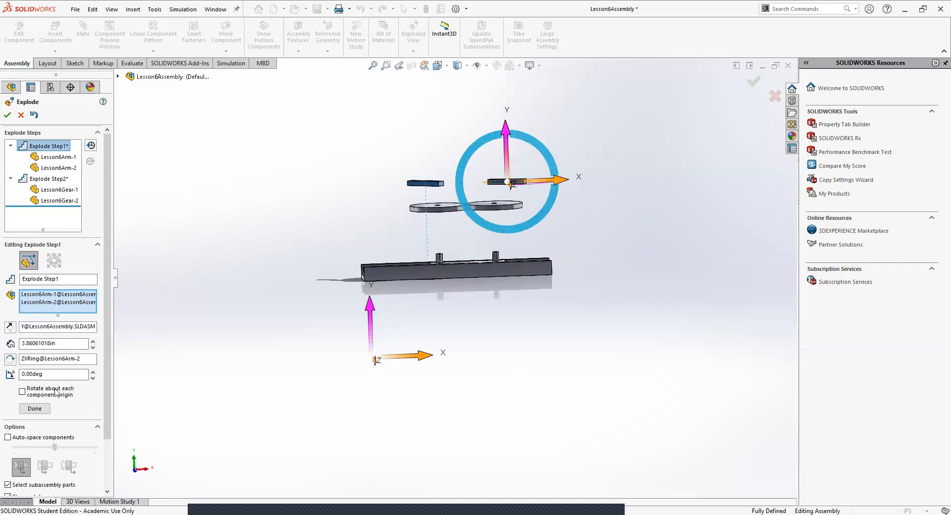
click(35, 409)
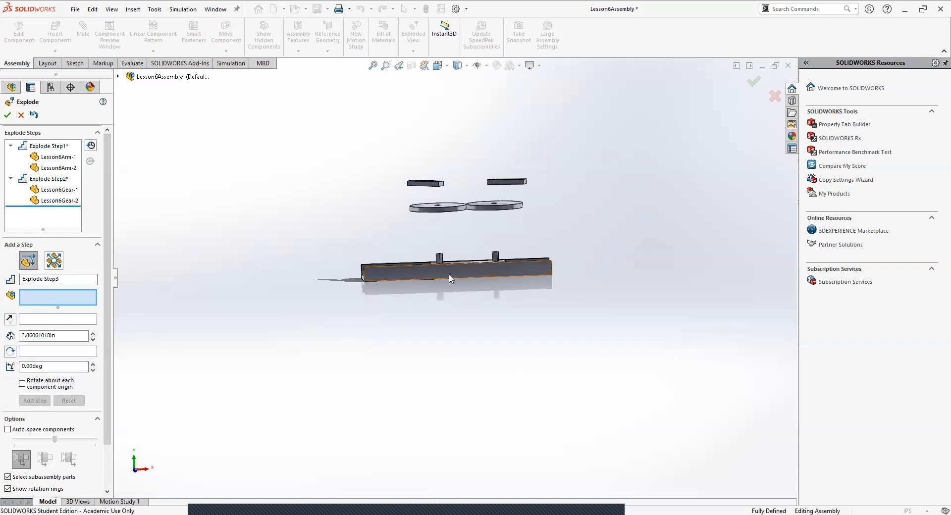
Step: Add an explode step that lifts both axles along Y by about 1.54 in
scroll(445, 277, down, 6)
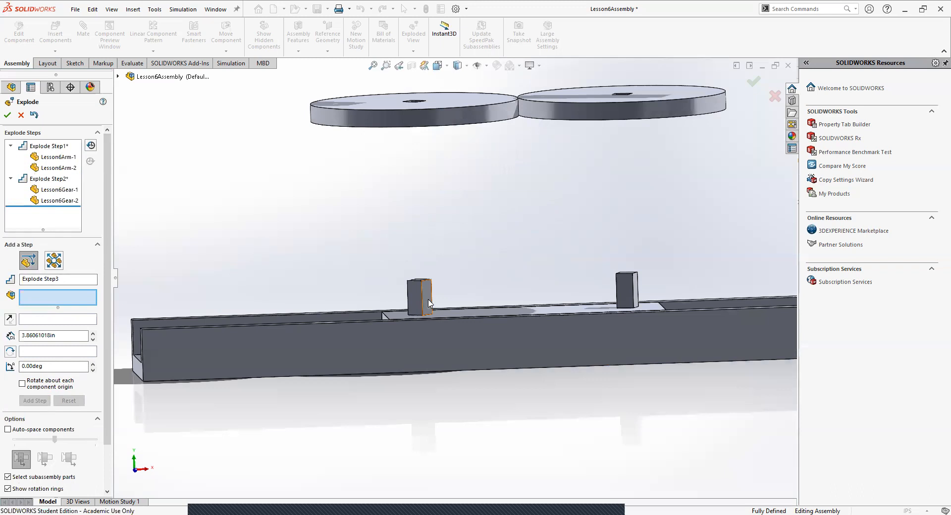
click(429, 303)
click(627, 291)
drag(630, 263, 616, 168)
scroll(537, 250, up, 5)
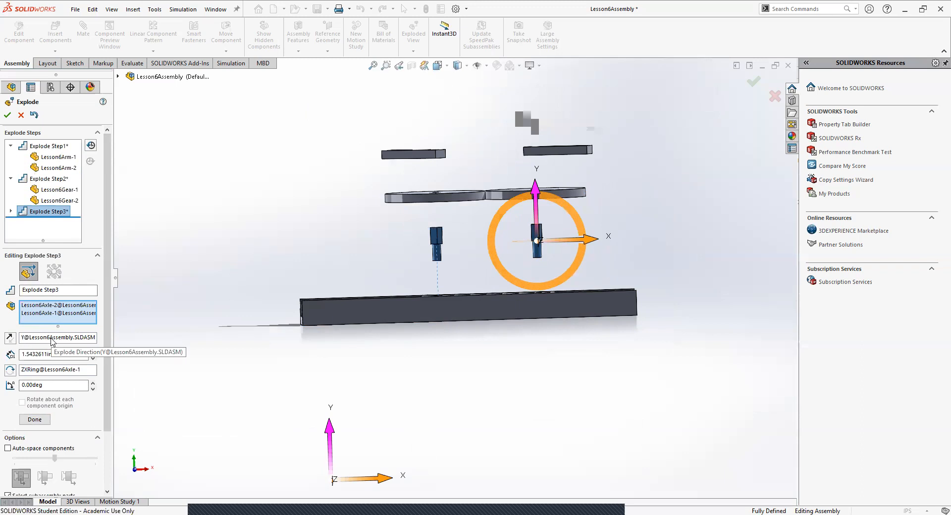
click(35, 420)
Step: Add an explode step that lifts only the base out of the slide along Y by about 0.69 in
middle_drag(570, 359, 574, 414)
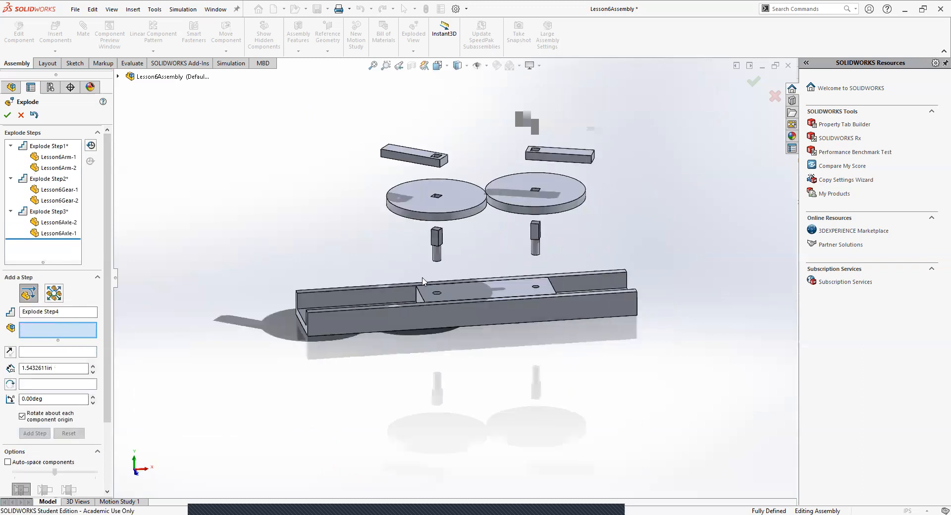
click(466, 296)
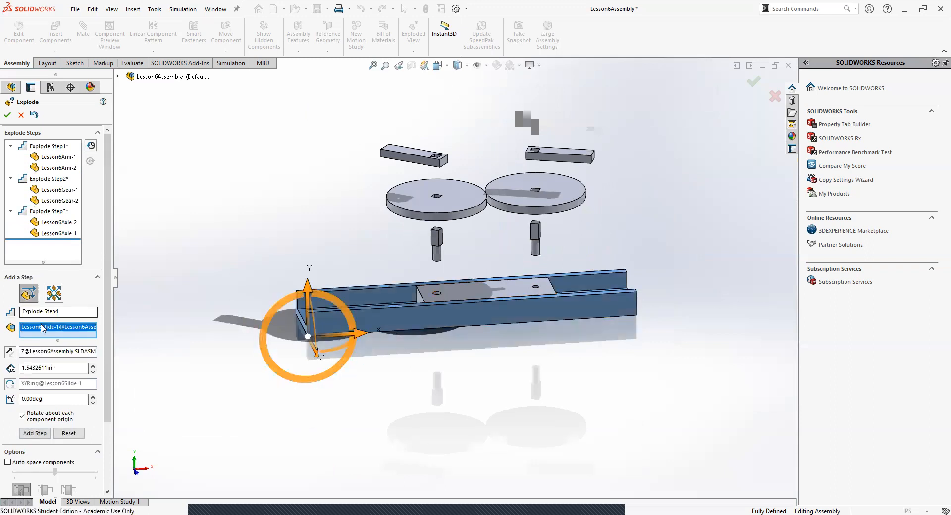
key(Delete)
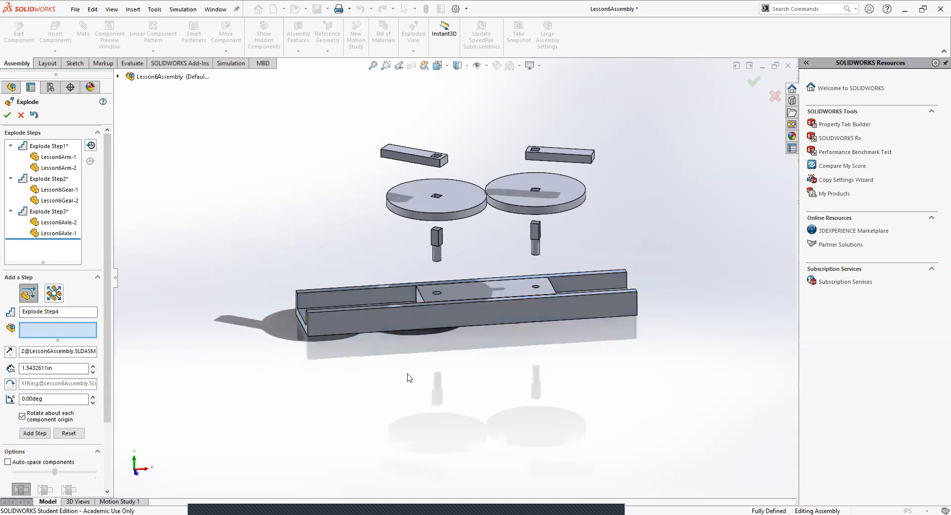
click(483, 285)
mouse_move(491, 307)
middle_down()
mouse_move(506, 334)
mouse_move(501, 320)
middle_up()
drag(420, 263, 417, 238)
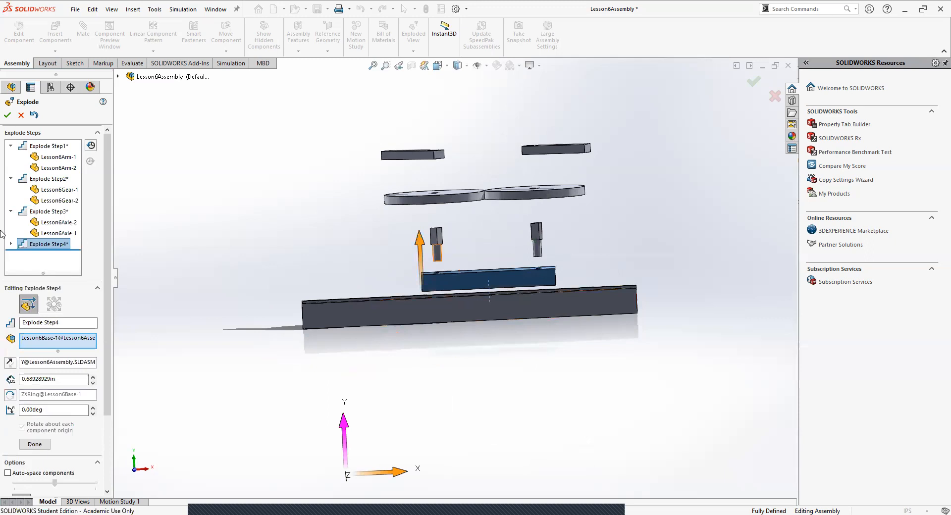
Step: Raise the axles' explode distance to about 1.71 in and move the arms farther up along Y
click(42, 212)
drag(536, 196, 535, 189)
click(58, 147)
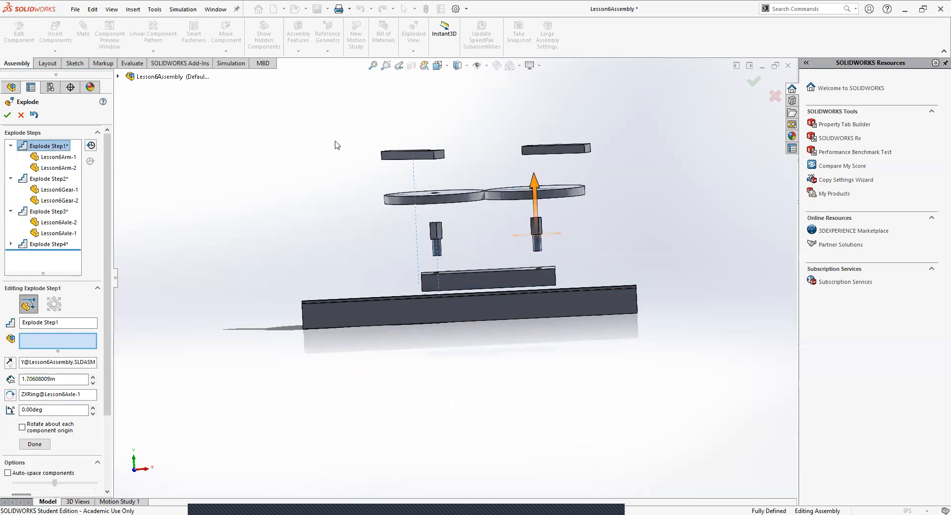
drag(553, 99, 554, 73)
Step: Raise the gears' explode distance to about 3.74 in and the axles' to about 2.36 in along Y
click(48, 178)
drag(439, 158, 436, 119)
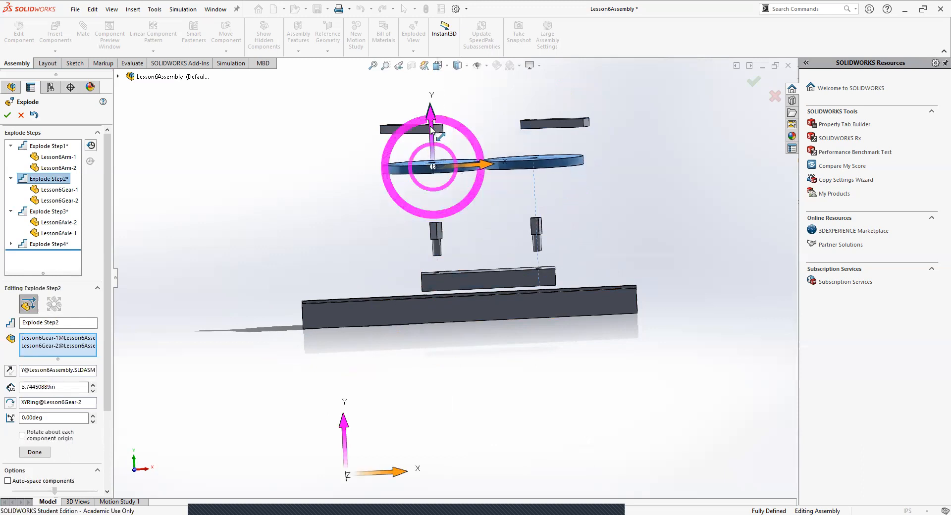
click(49, 212)
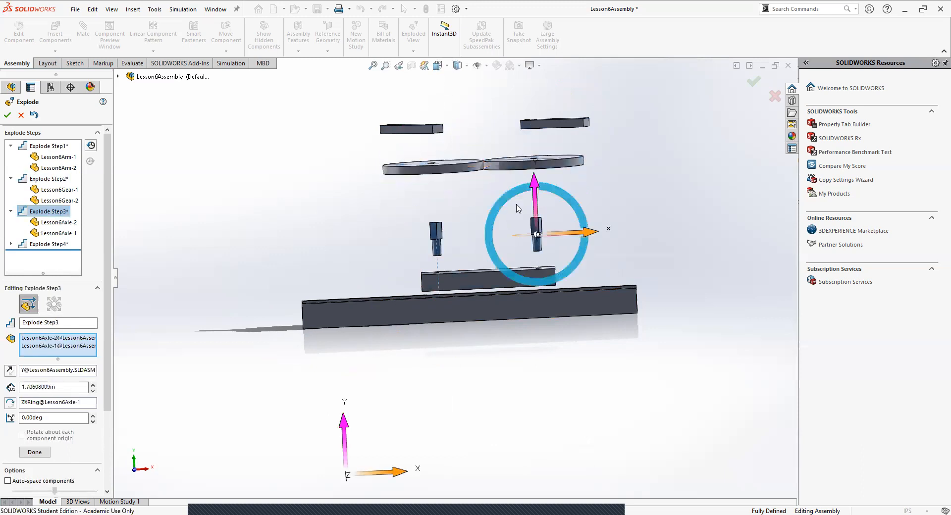
drag(536, 186, 535, 163)
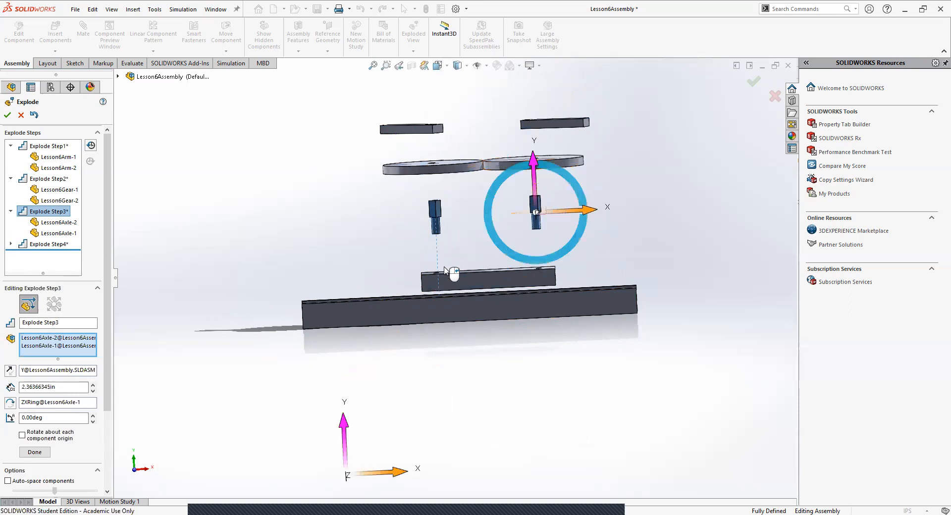
Step: Raise the base's explode distance to about 1.17 in along Y, finish editing that step and accept the exploded view
click(449, 285)
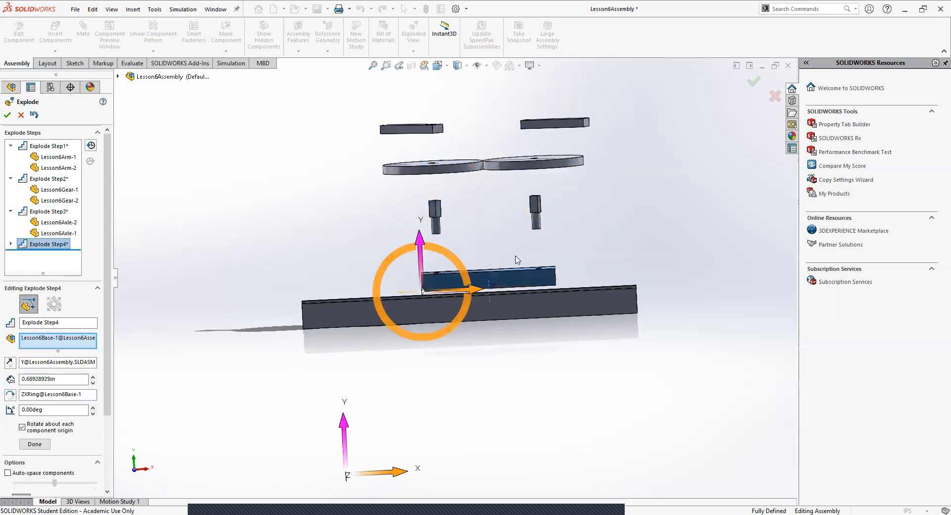
drag(419, 234, 416, 224)
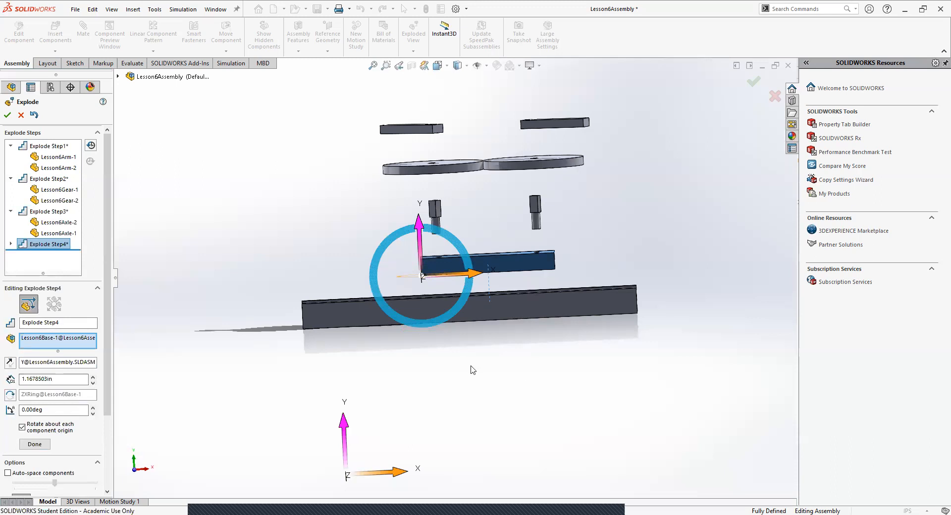
middle_drag(273, 335, 298, 390)
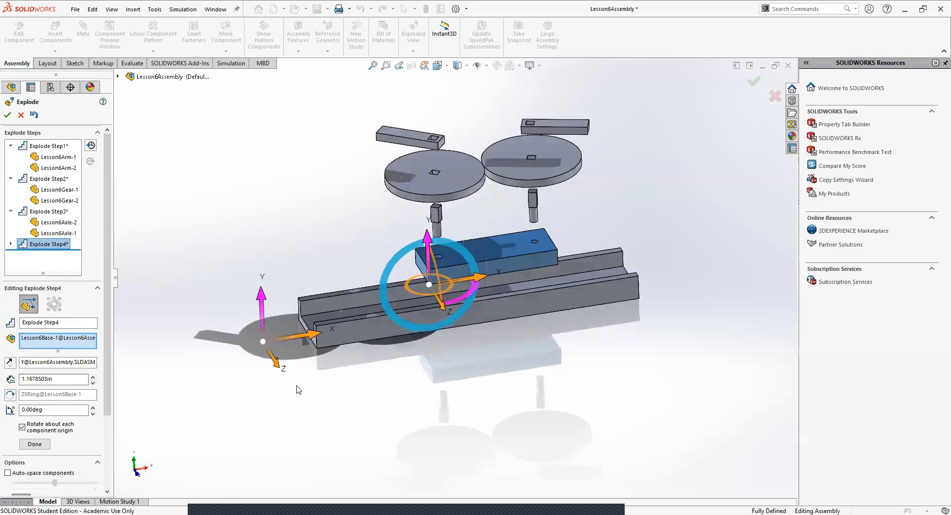
click(35, 445)
middle_drag(390, 415, 404, 302)
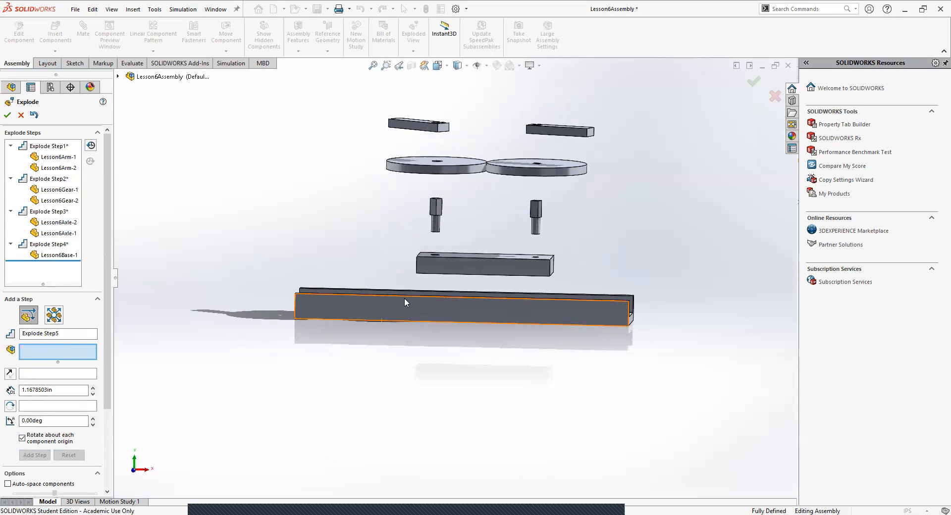
click(8, 117)
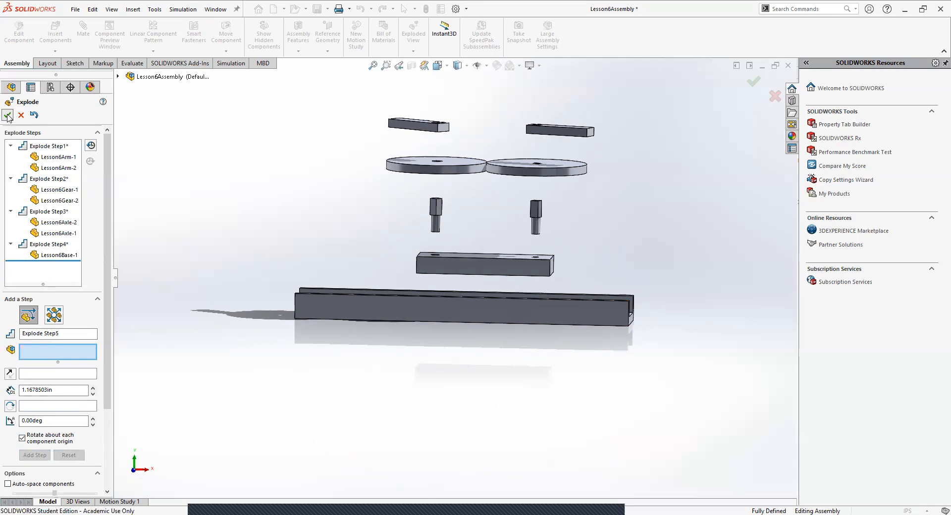
middle_drag(271, 257, 222, 247)
middle_drag(321, 250, 474, 201)
click(460, 191)
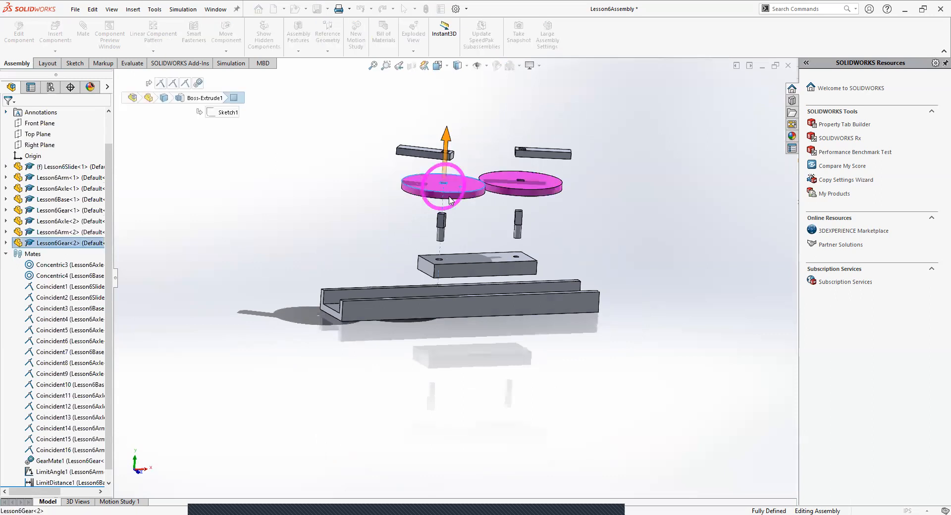
click(427, 143)
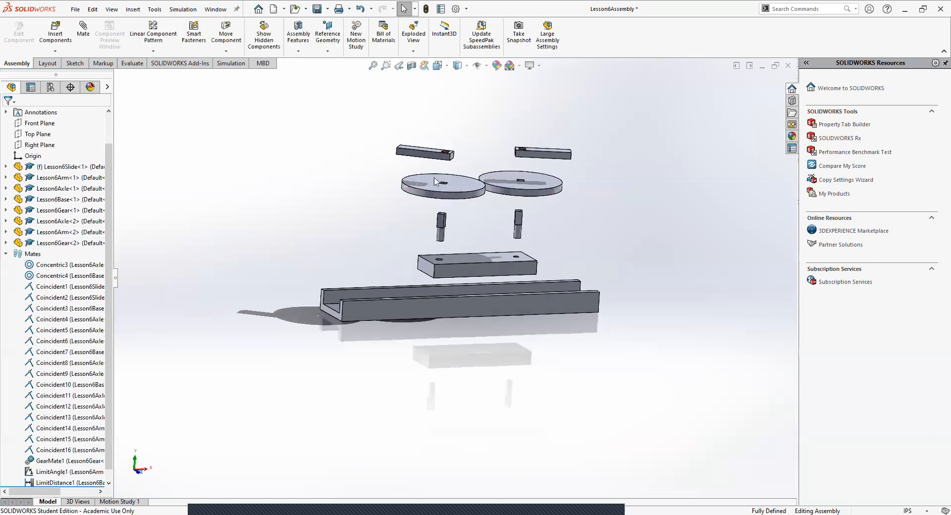
click(433, 193)
mouse_move(443, 136)
mouse_down()
mouse_move(446, 110)
mouse_move(446, 135)
mouse_up()
click(304, 188)
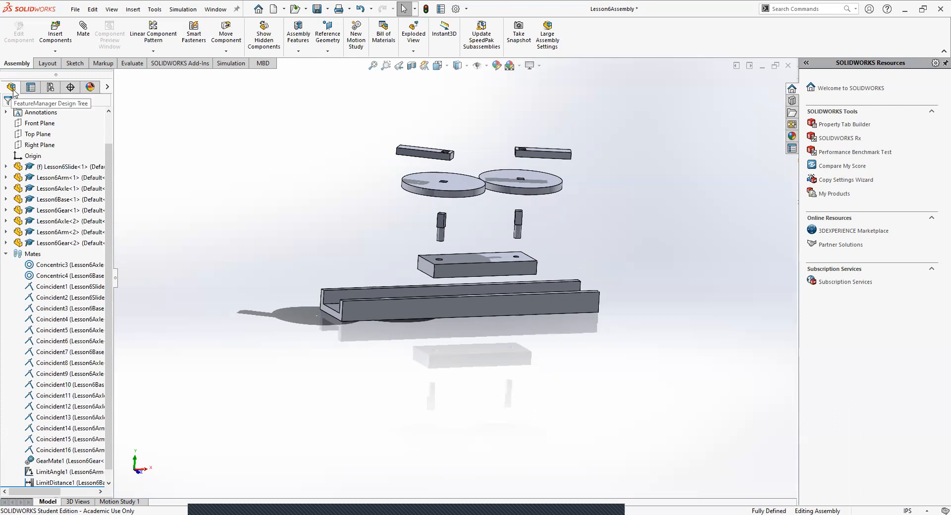
Step: Delete Exploded View1 from the assembly's Default configuration
click(51, 88)
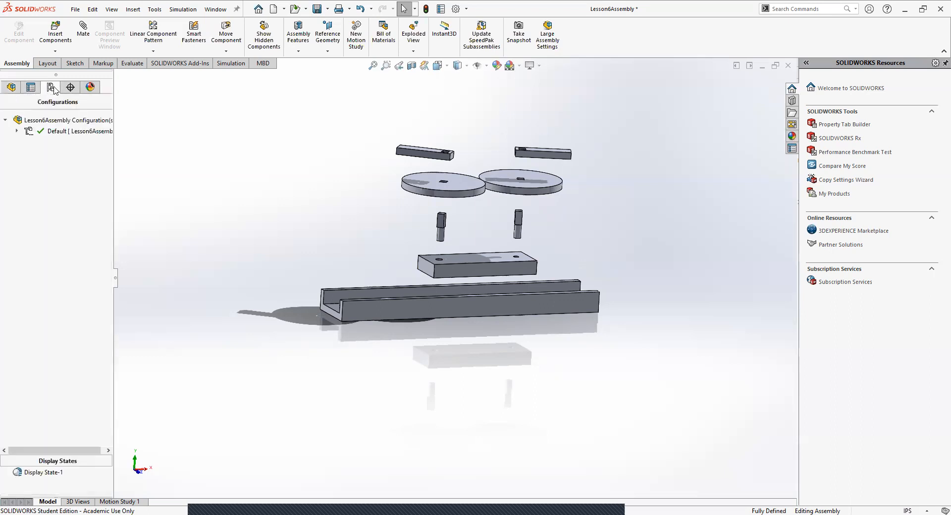
click(17, 131)
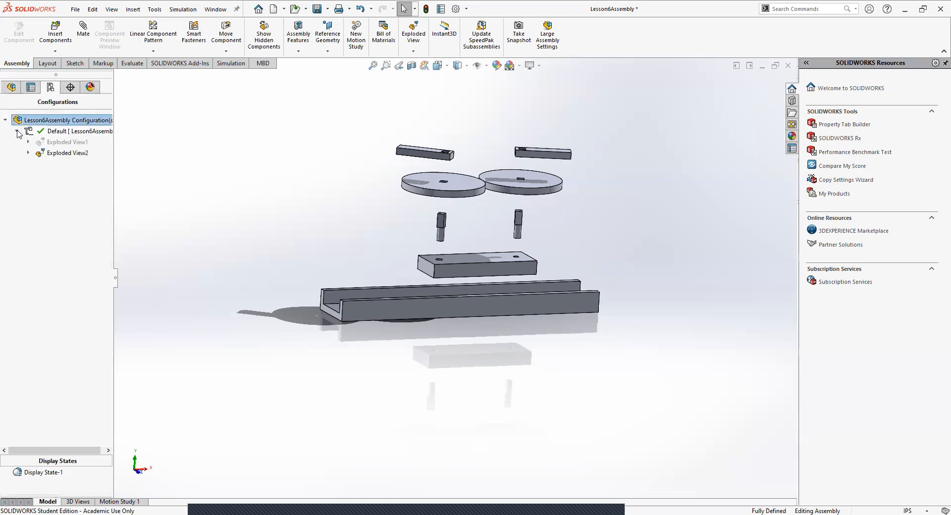
right_click(51, 143)
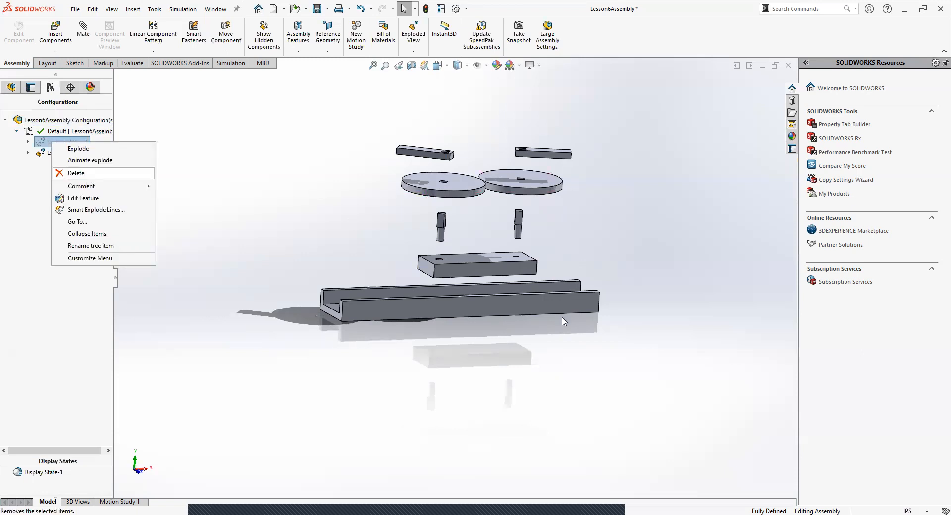
click(79, 174)
click(525, 220)
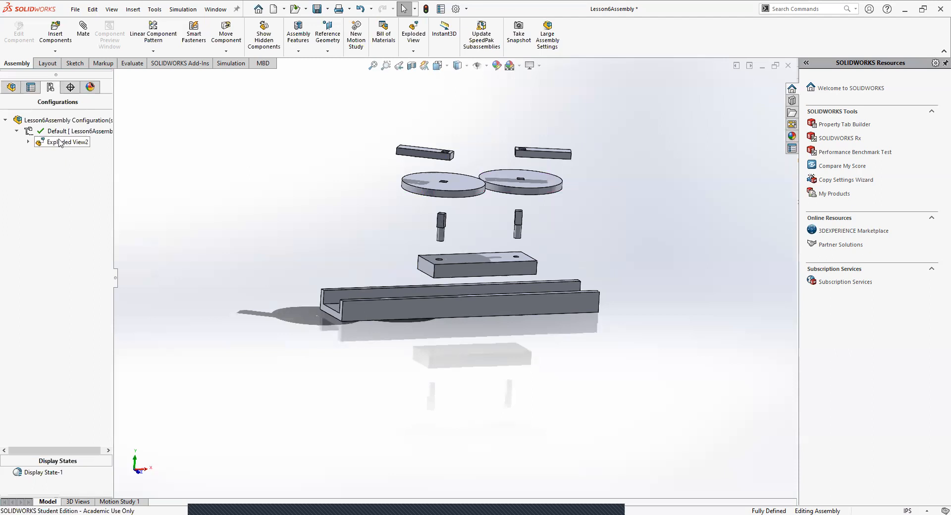
Step: Expand Exploded View2 and check which components each of its four explode steps moves
click(28, 142)
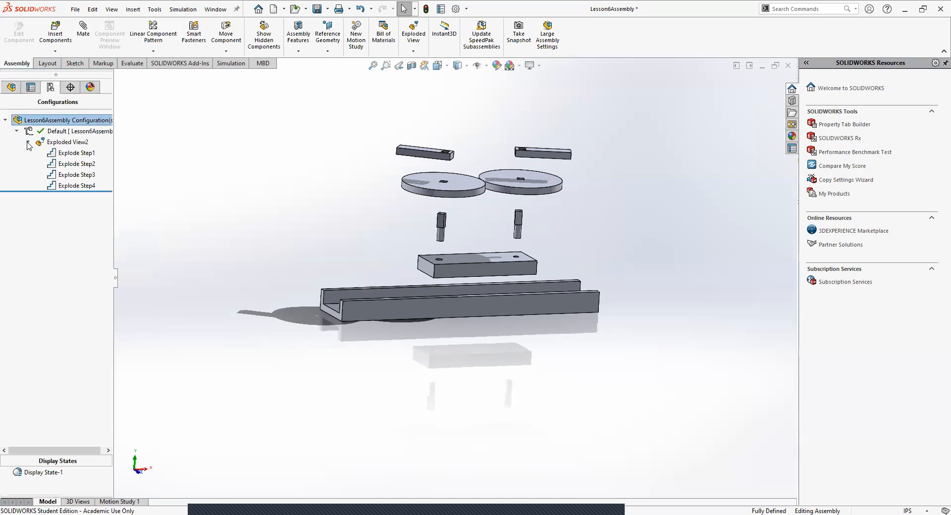
click(78, 153)
click(79, 164)
click(82, 174)
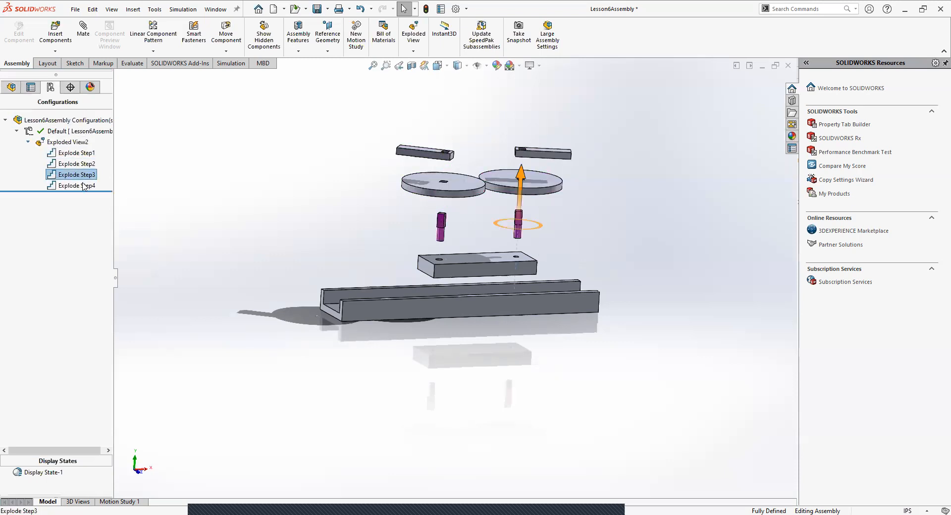
click(84, 185)
Step: Open Exploded View2 for editing to review its step list, and close it without making changes
click(60, 144)
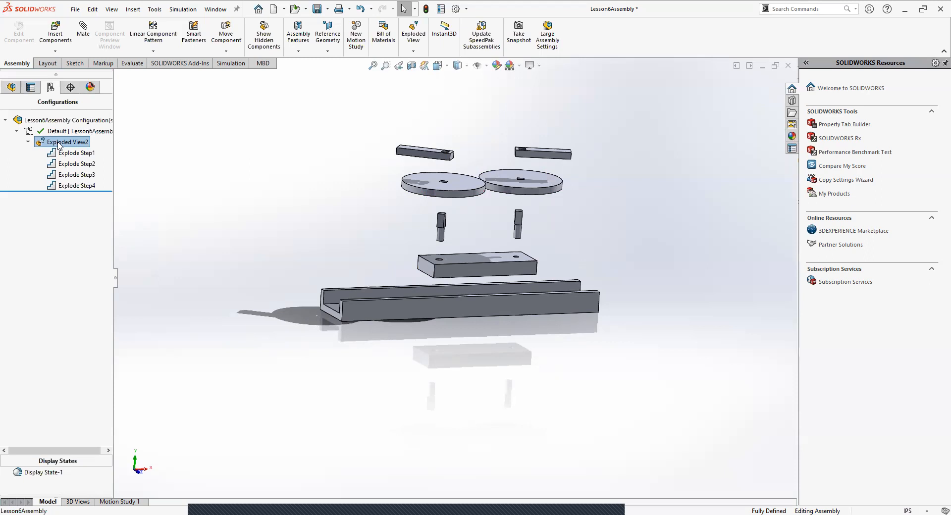
right_click(58, 142)
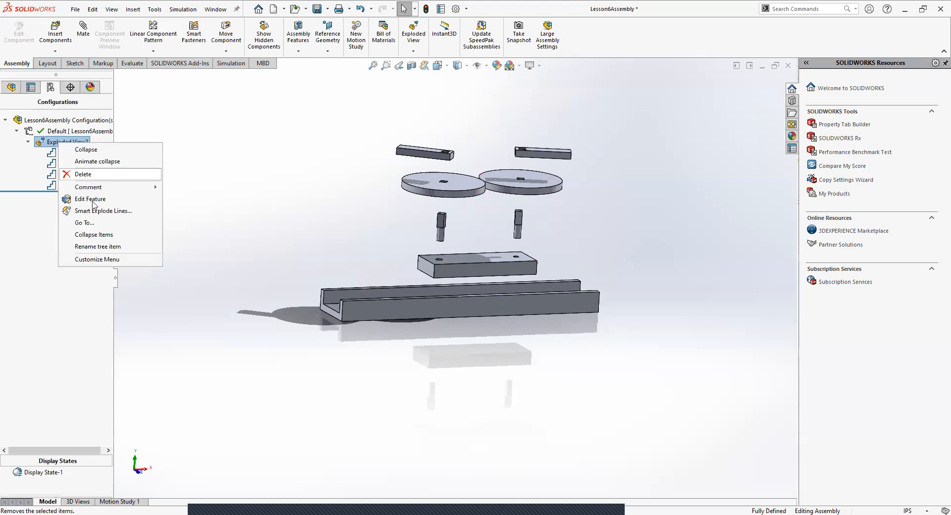
click(92, 200)
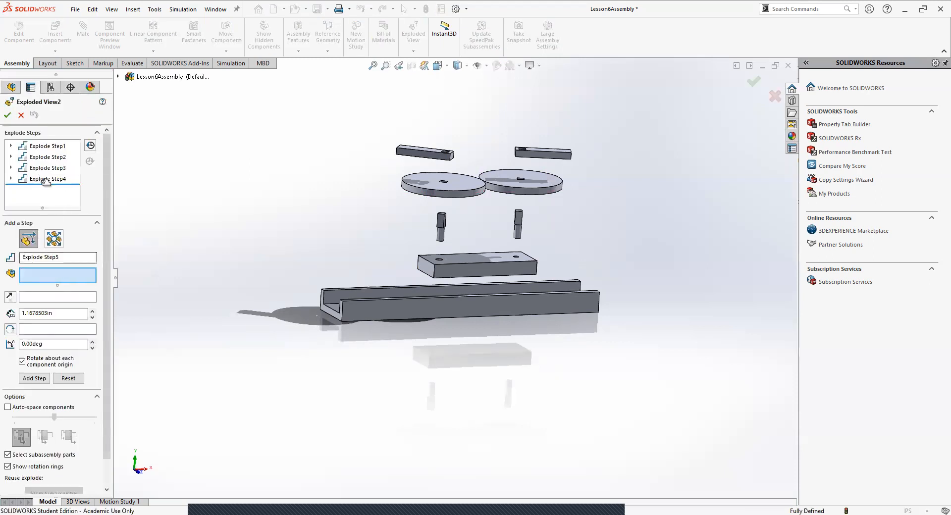
click(4, 116)
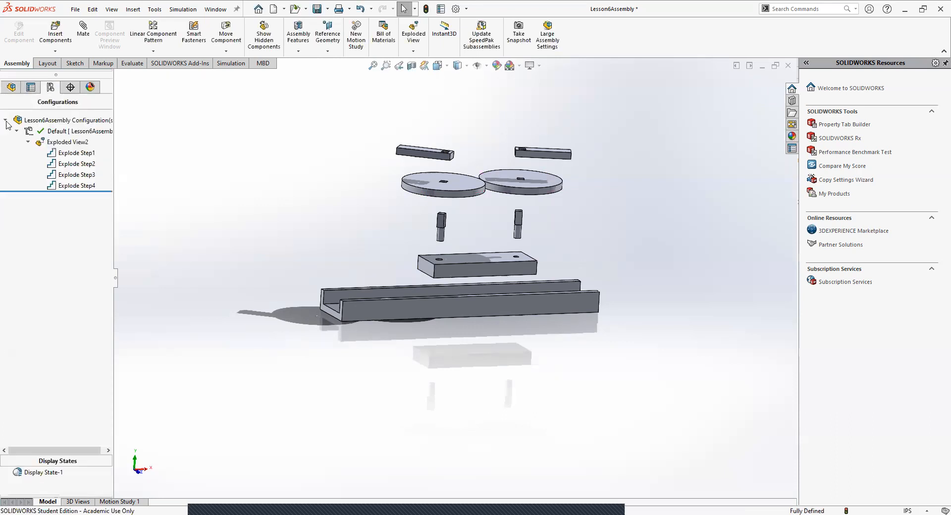
Step: Collapse Exploded View2 to see the assembled mechanism and explode it again
right_click(67, 143)
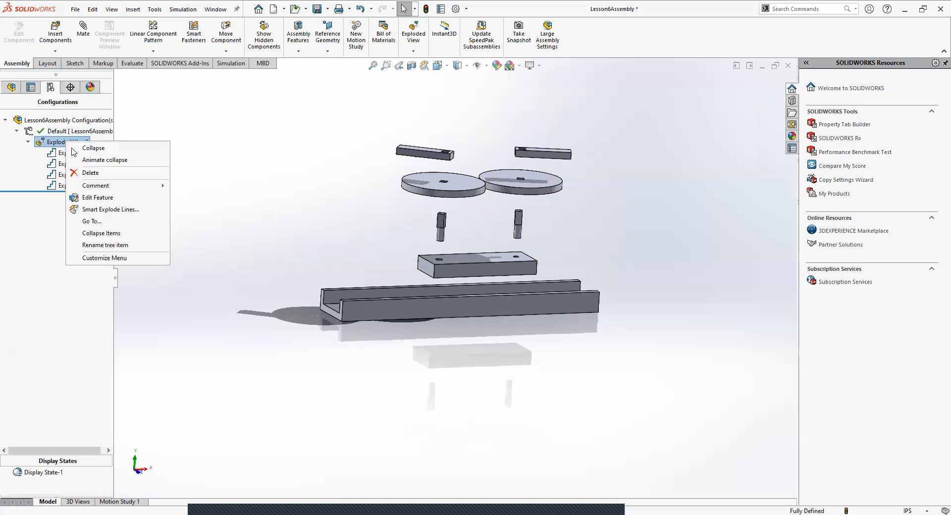
click(81, 150)
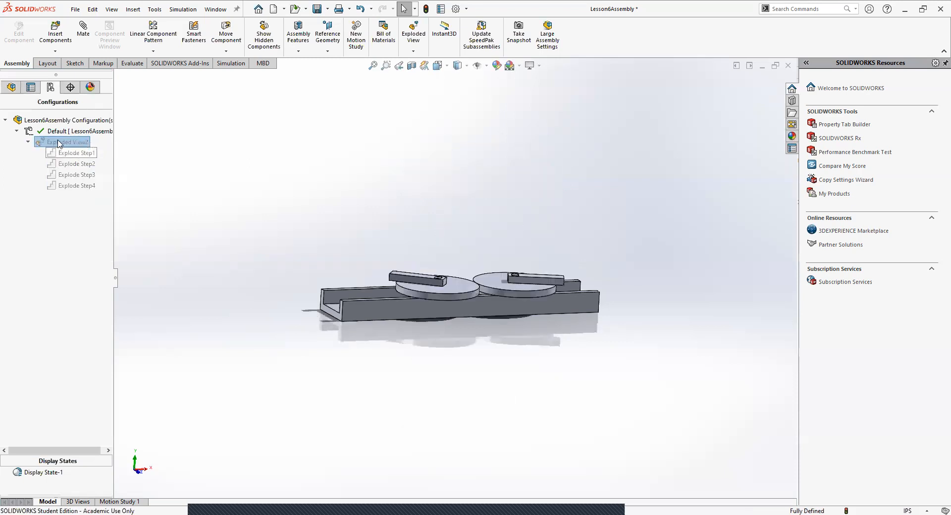
right_click(60, 143)
click(62, 145)
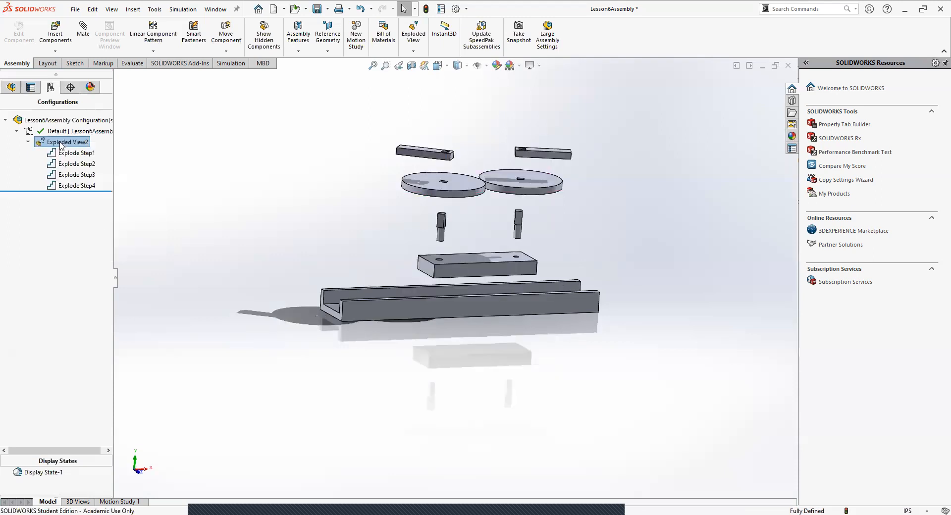
Step: Animate the collapse of Exploded View2, play it in loop and reciprocate modes, and close the animation controller
right_click(60, 143)
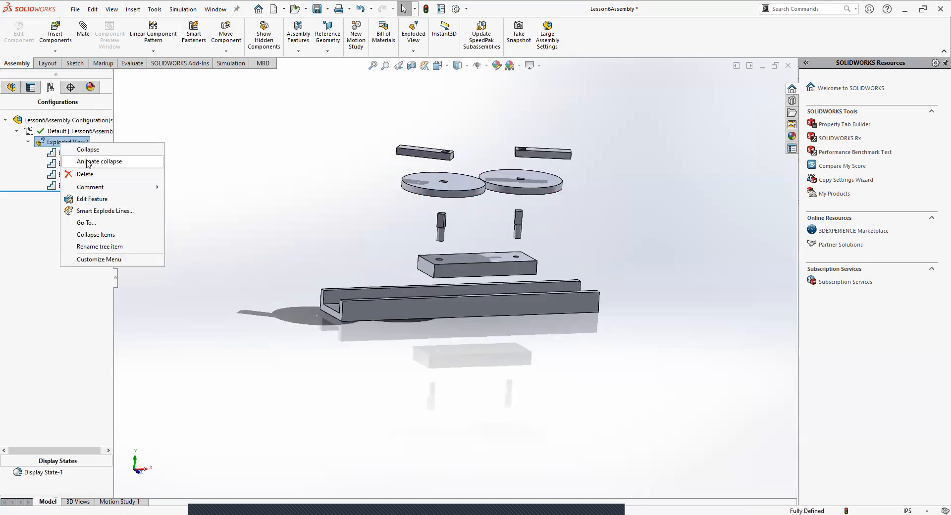
click(87, 163)
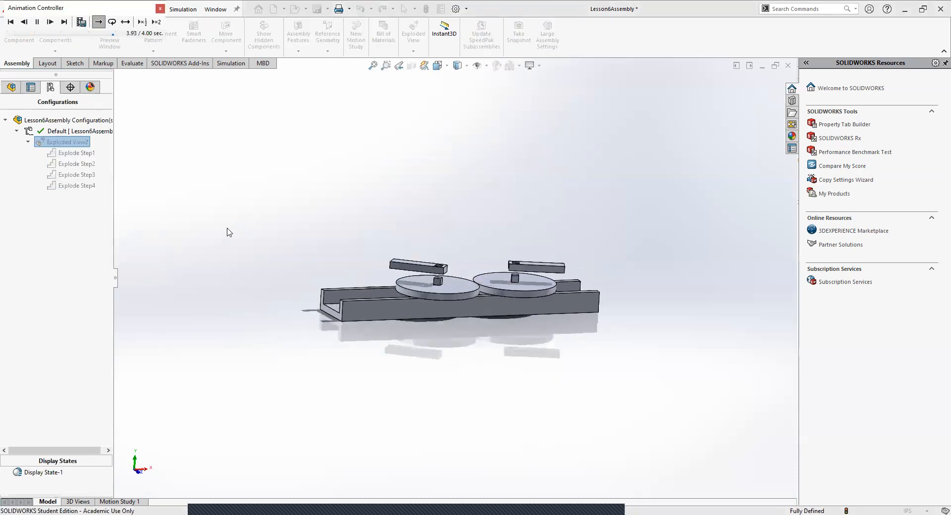
click(112, 21)
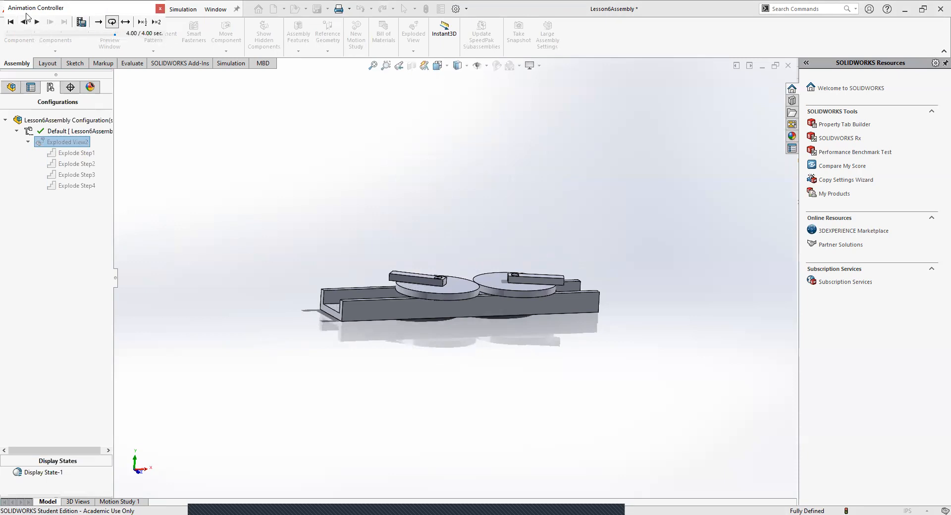
click(36, 21)
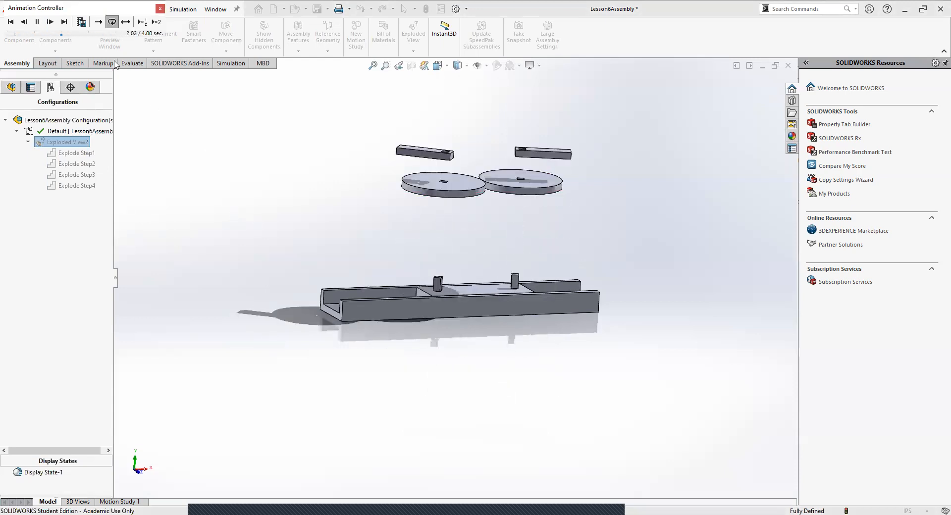
click(125, 22)
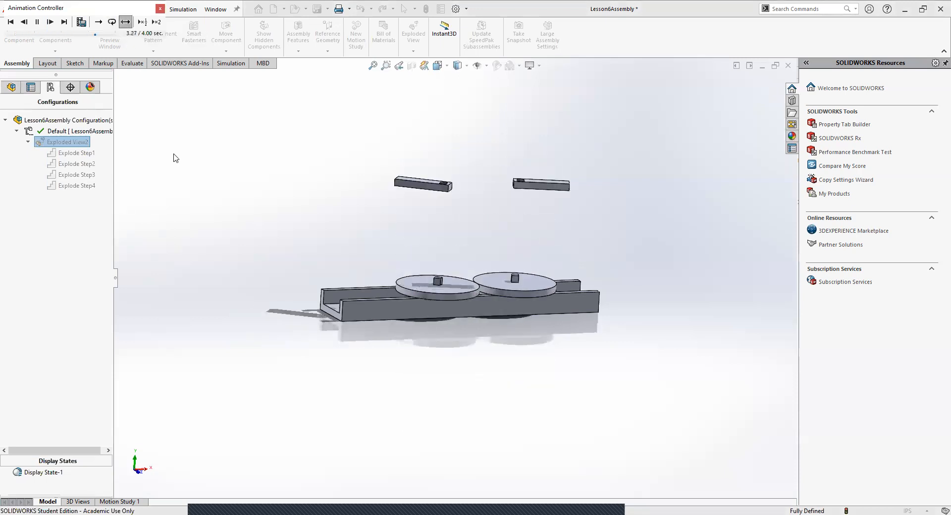
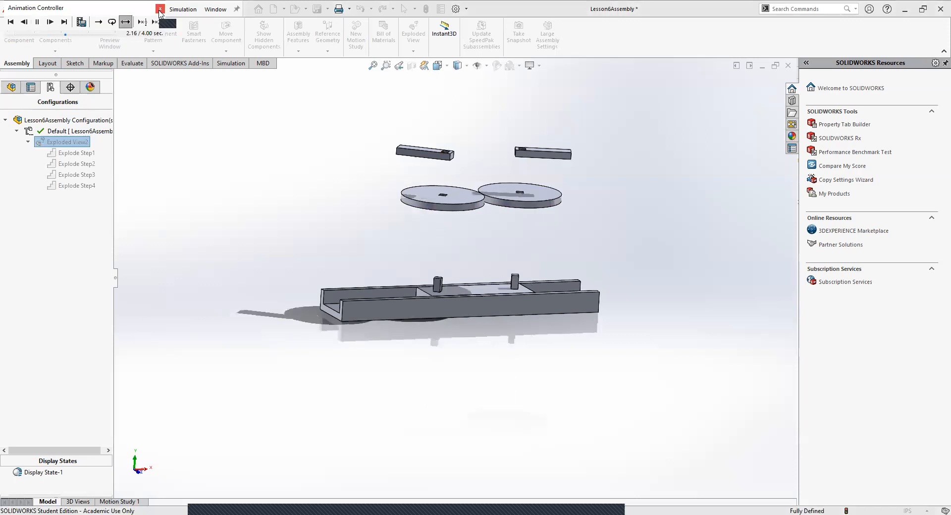
click(159, 9)
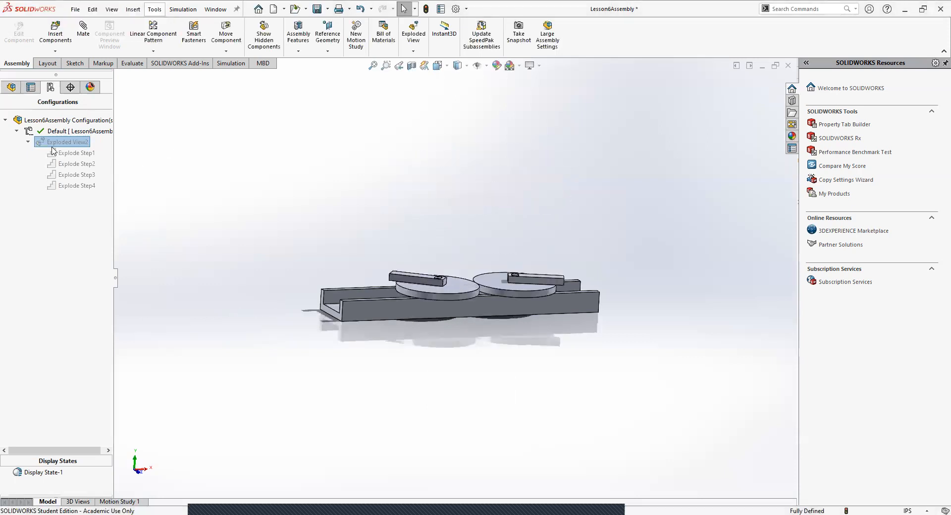
Step: Switch Exploded View2 between exploded and collapsed, leaving the assembly exploded
right_click(53, 148)
click(65, 150)
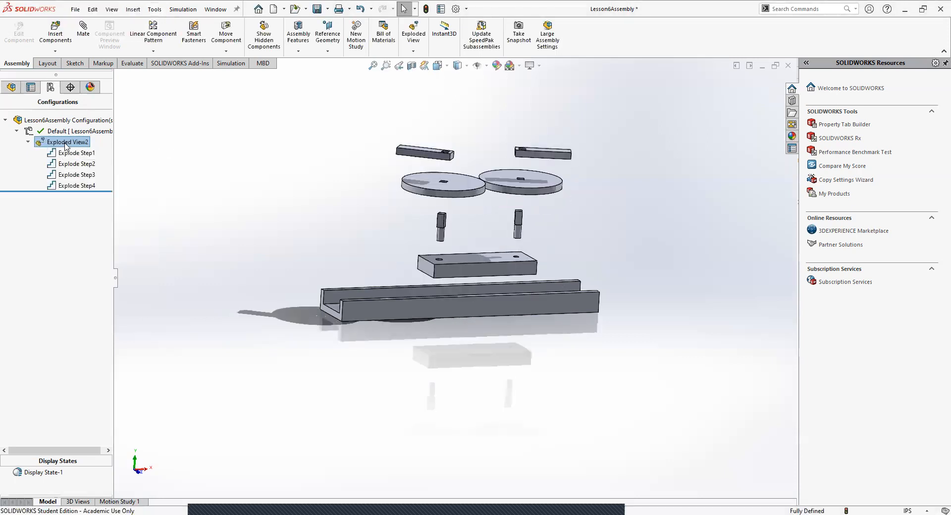
right_click(66, 145)
click(92, 151)
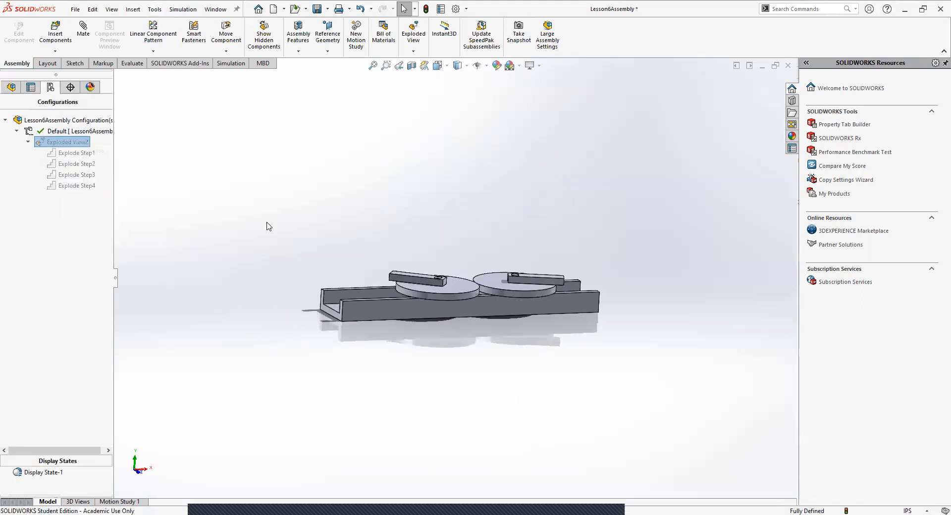
right_click(65, 148)
click(90, 151)
Step: Try smart explode lines on Exploded View2 with a selected point as Lesson6Arm-1's route line reference, and cancel the command
right_click(82, 145)
click(134, 214)
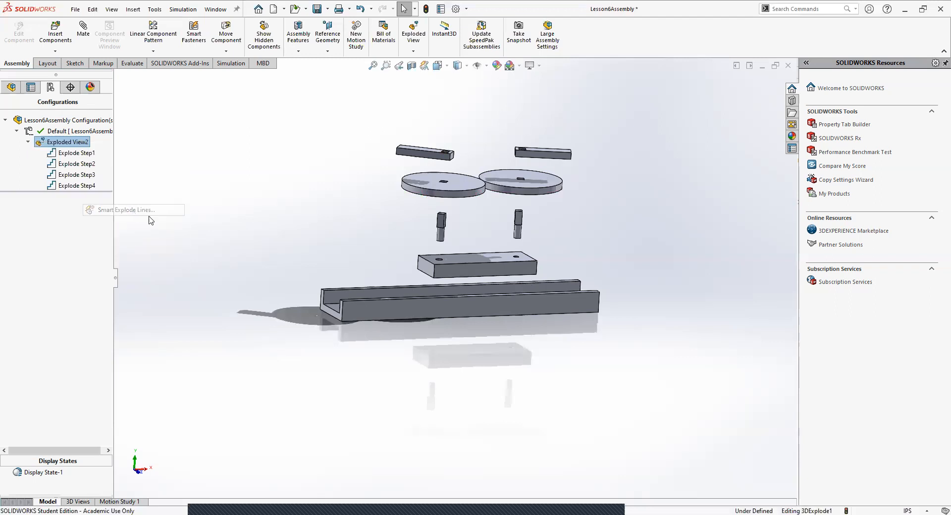
middle_drag(305, 336, 141, 337)
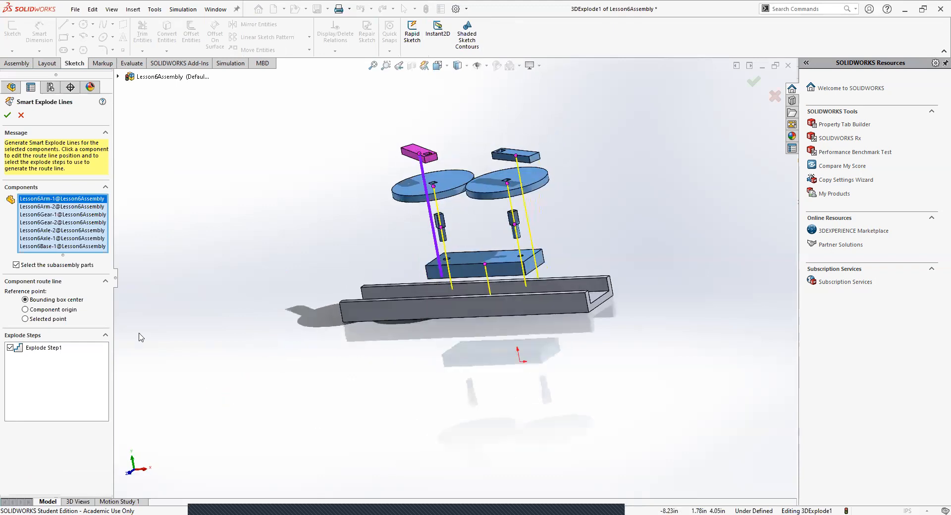
click(52, 320)
middle_drag(449, 375, 441, 277)
middle_drag(455, 220, 465, 236)
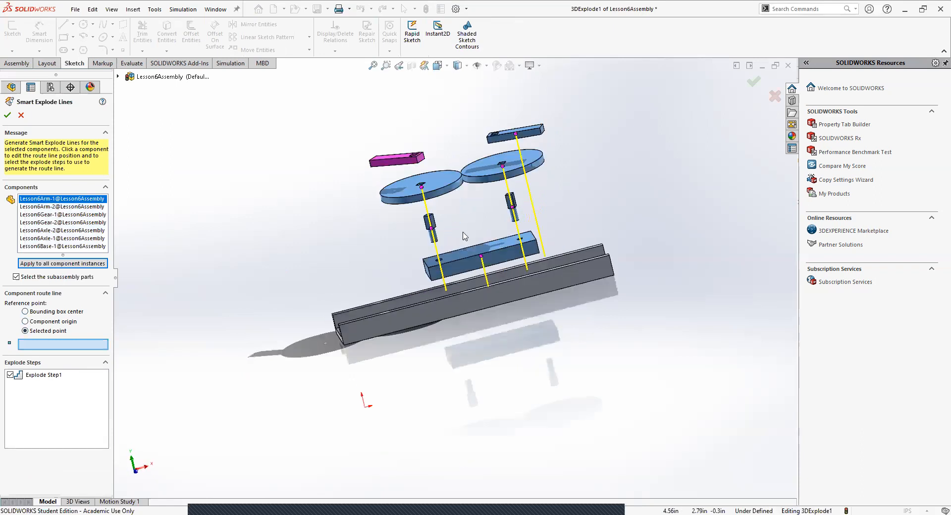
scroll(420, 154, down, 5)
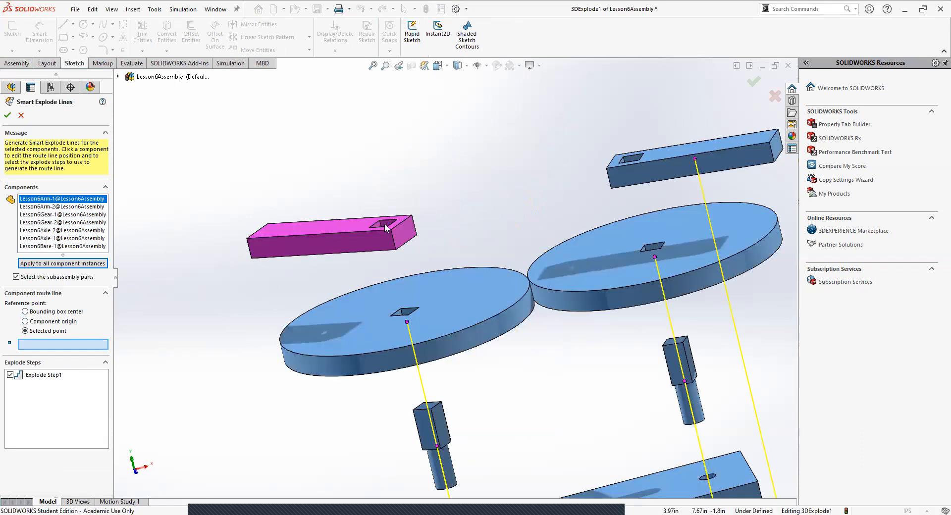
middle_drag(432, 359, 450, 488)
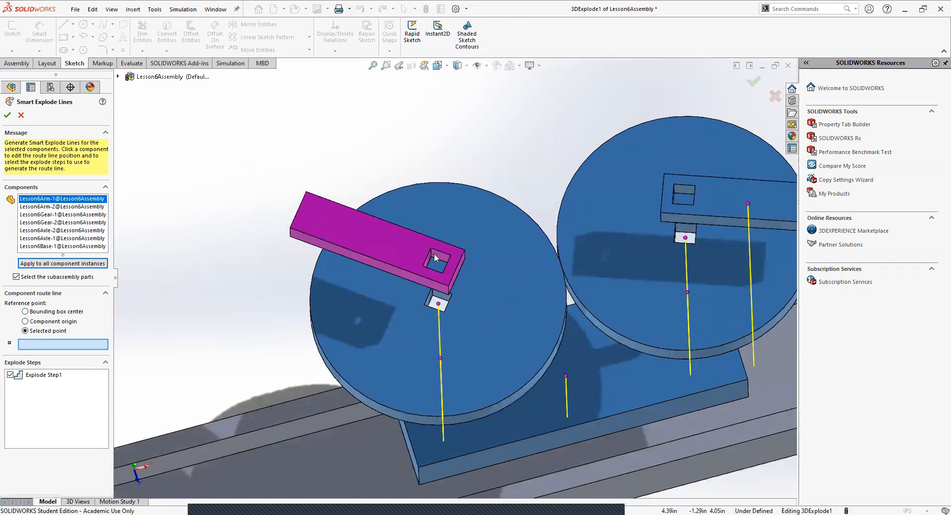
scroll(433, 257, up, 5)
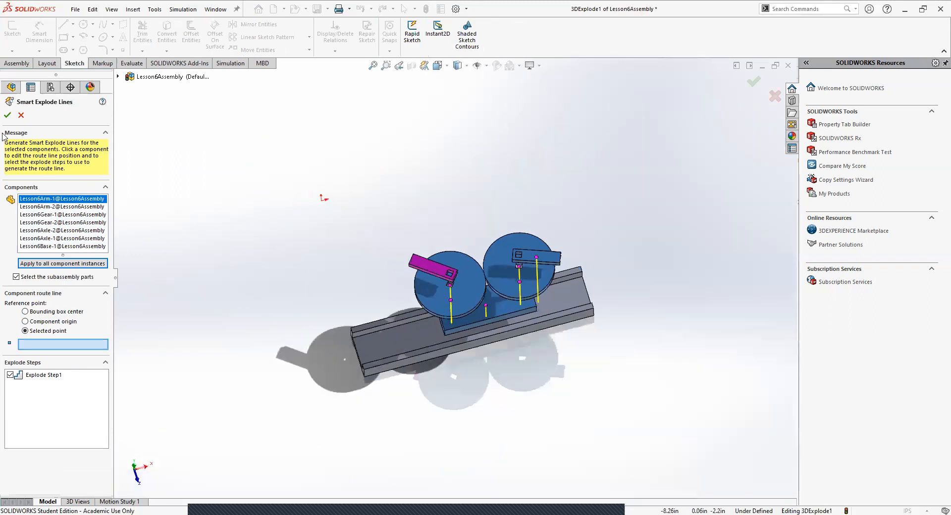
click(22, 115)
Step: Collapse Exploded View2 and return to the assembly's list of components and mates
middle_drag(484, 299, 465, 306)
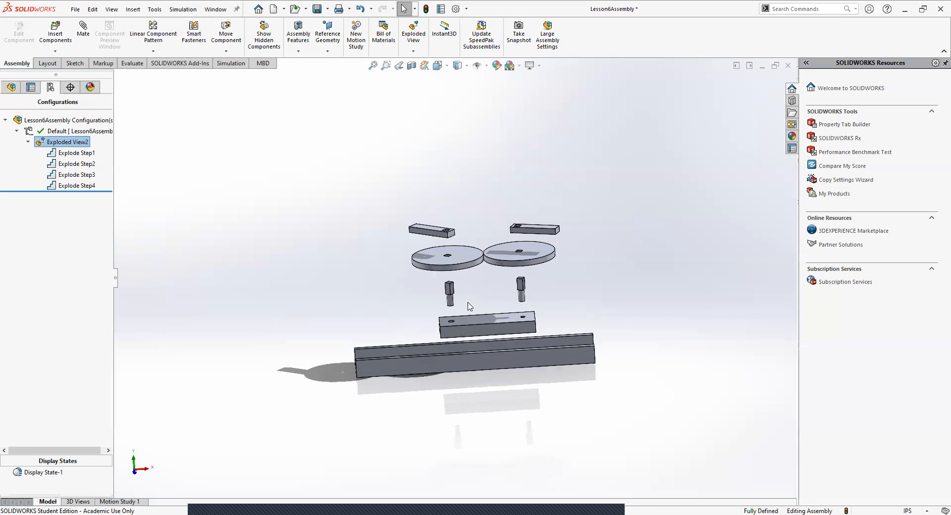
right_click(76, 143)
click(100, 158)
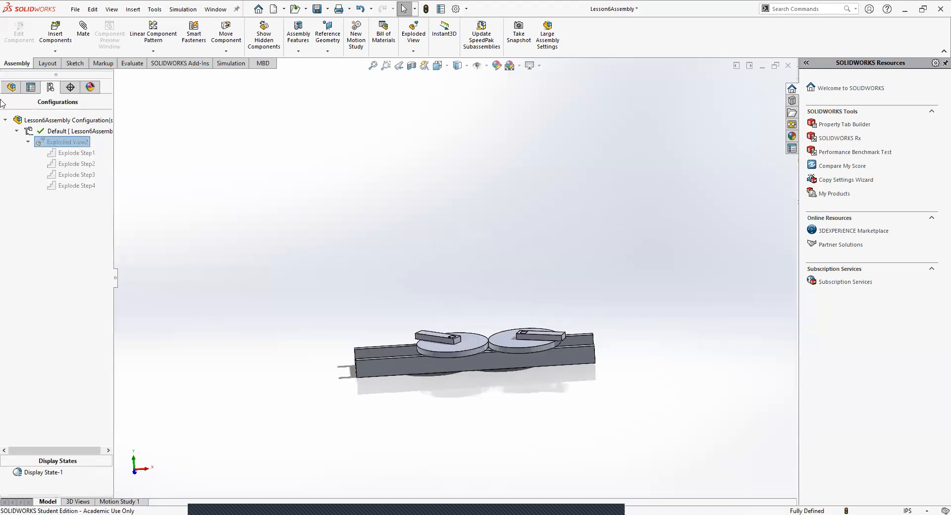
click(12, 87)
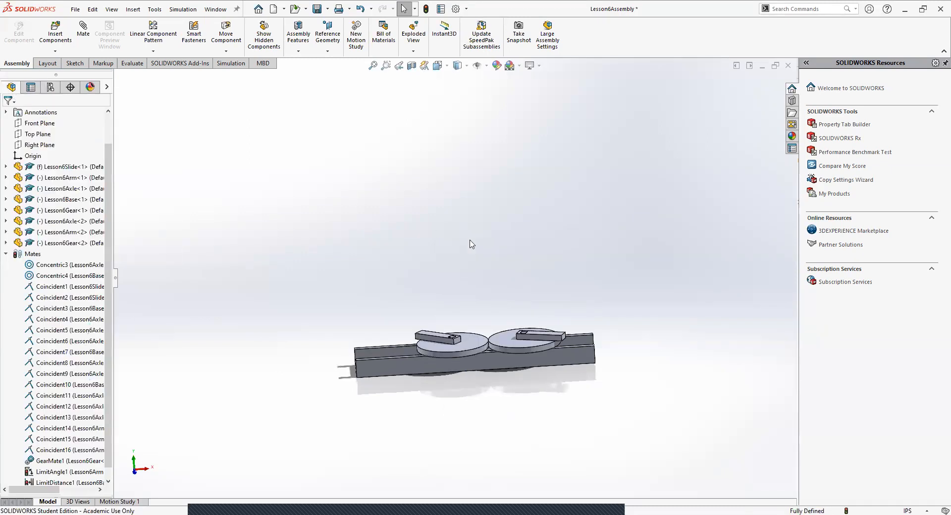
Step: Insert a Parts only bill of materials from the bom-standard template above the assembly, and delete the table
middle_drag(509, 265, 540, 240)
click(385, 45)
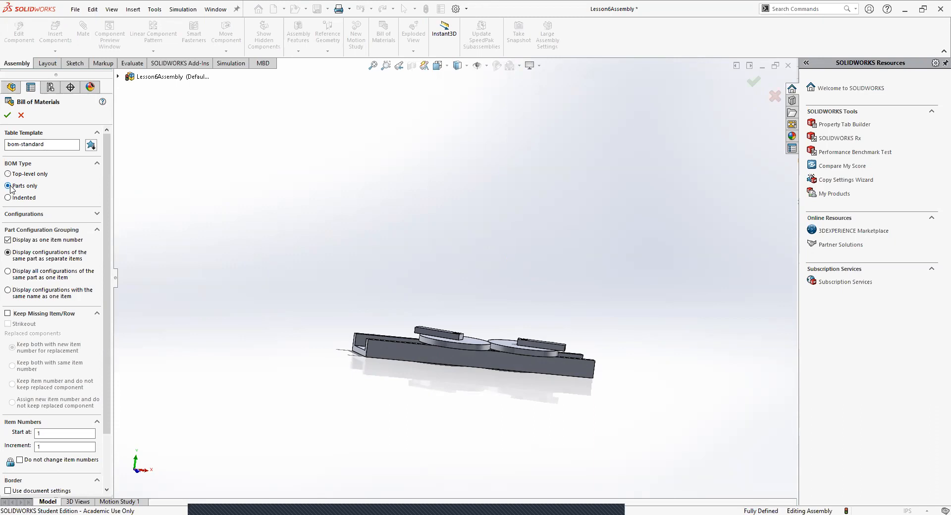
click(7, 115)
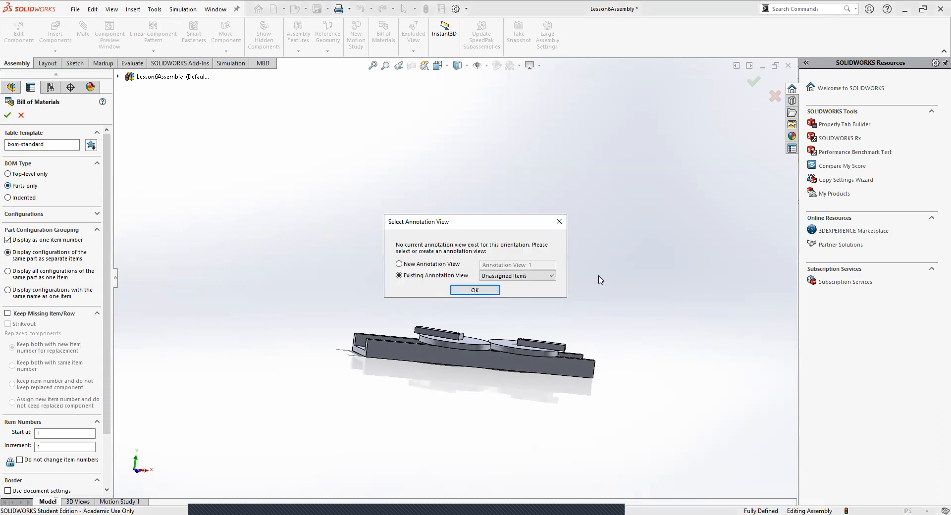
click(558, 221)
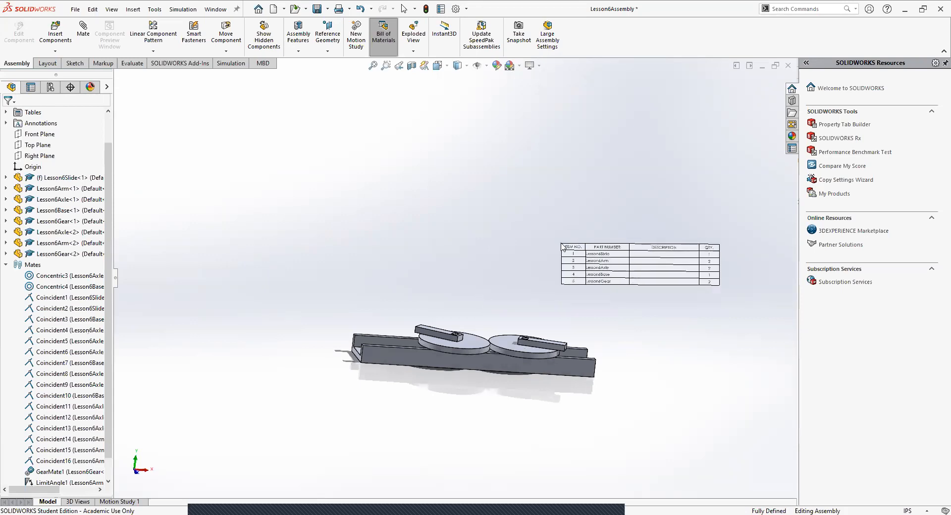
click(563, 246)
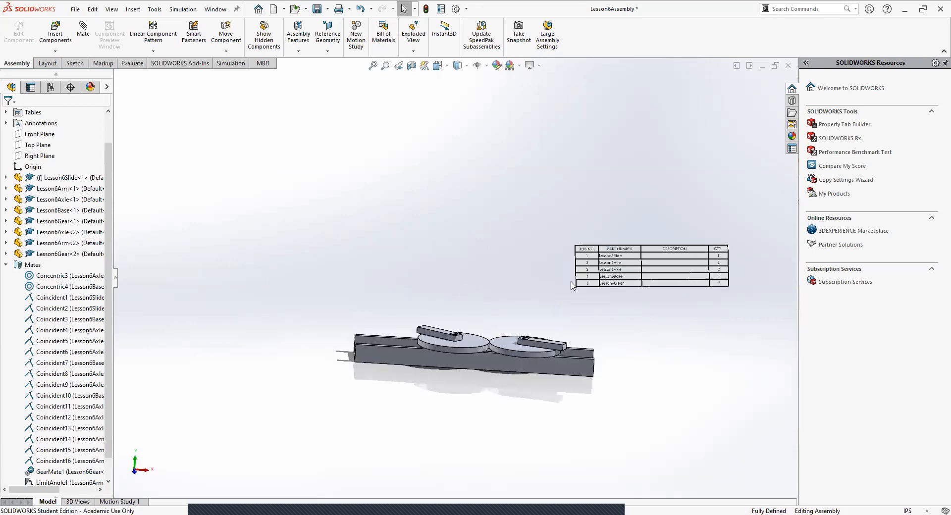
click(571, 242)
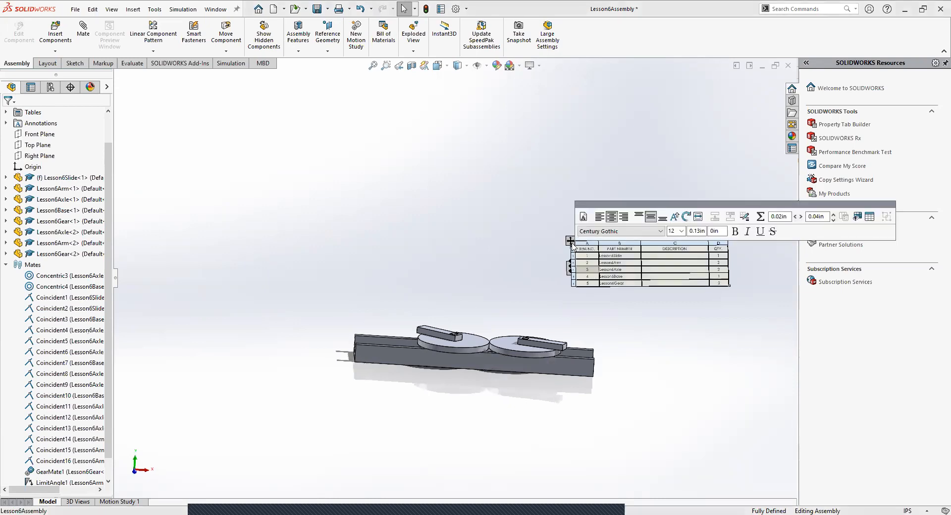
key(Delete)
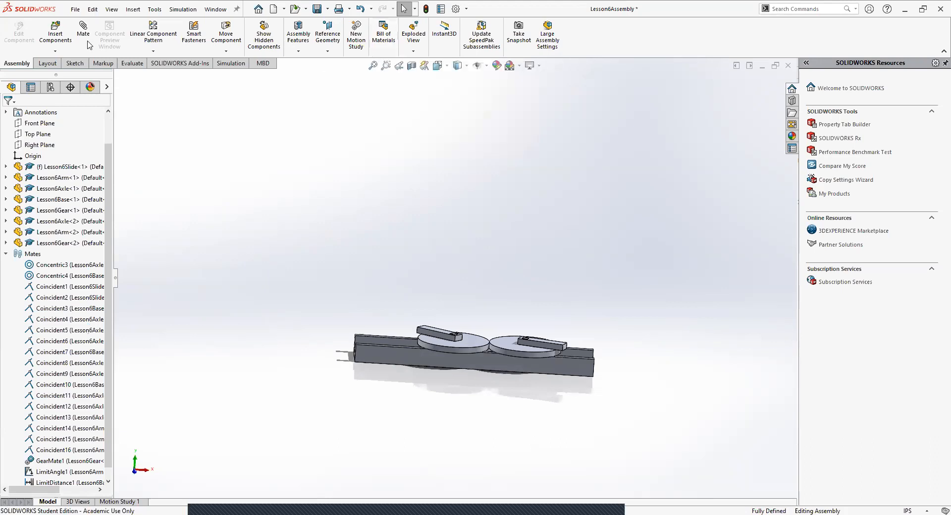
Step: Insert a Parts only bill of materials above the assembly, assigned to the existing annotation view Unassigned Items
click(385, 35)
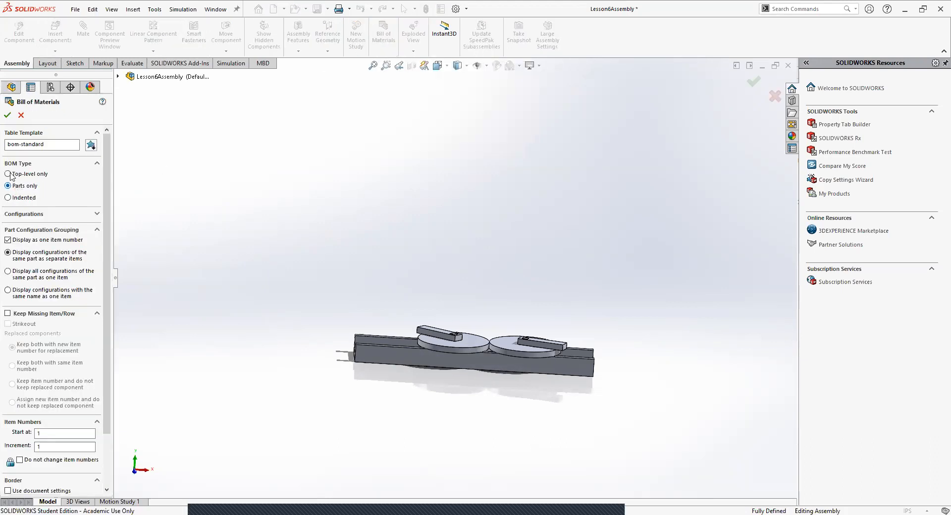
click(8, 174)
click(9, 186)
click(8, 115)
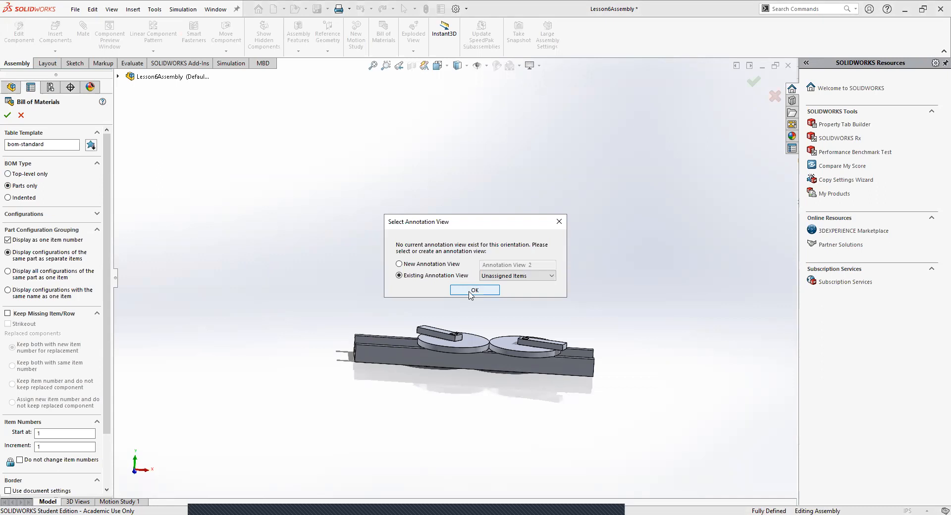
click(433, 264)
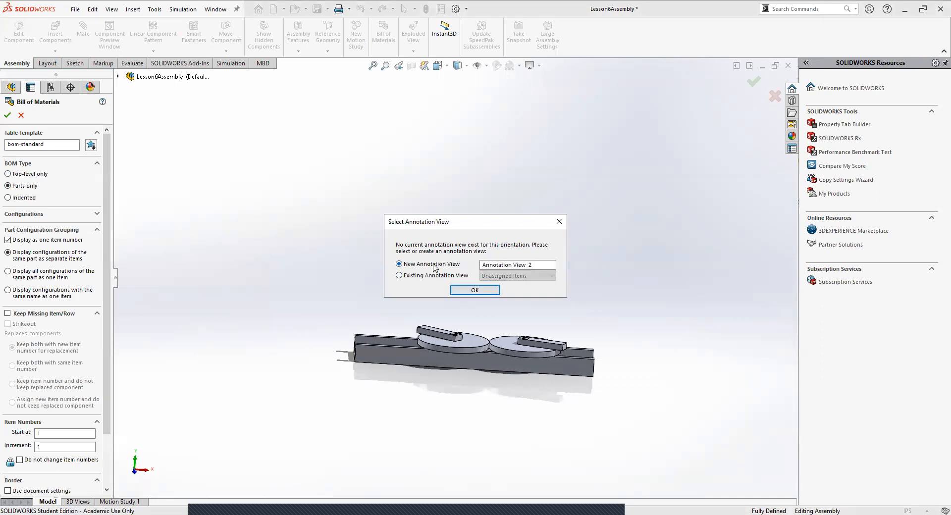
click(429, 276)
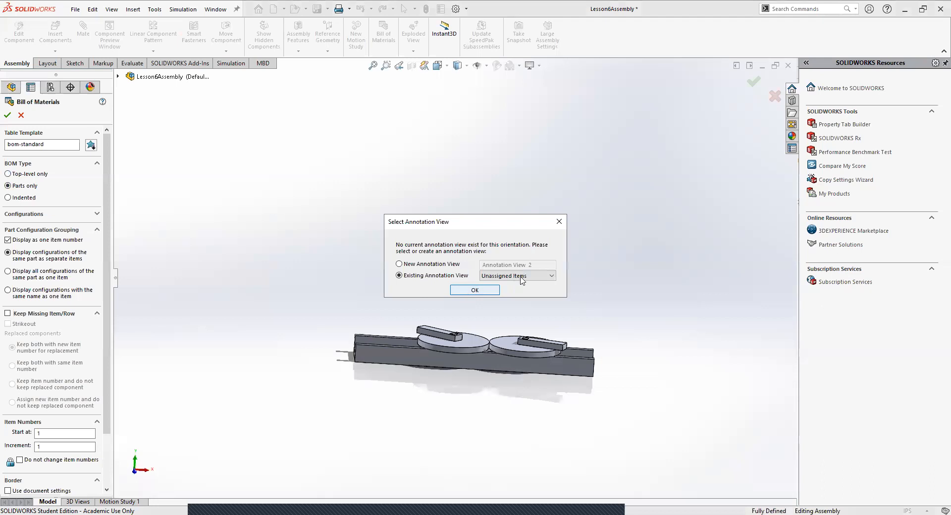
click(468, 292)
scroll(552, 312, down, 5)
scroll(533, 253, up, 3)
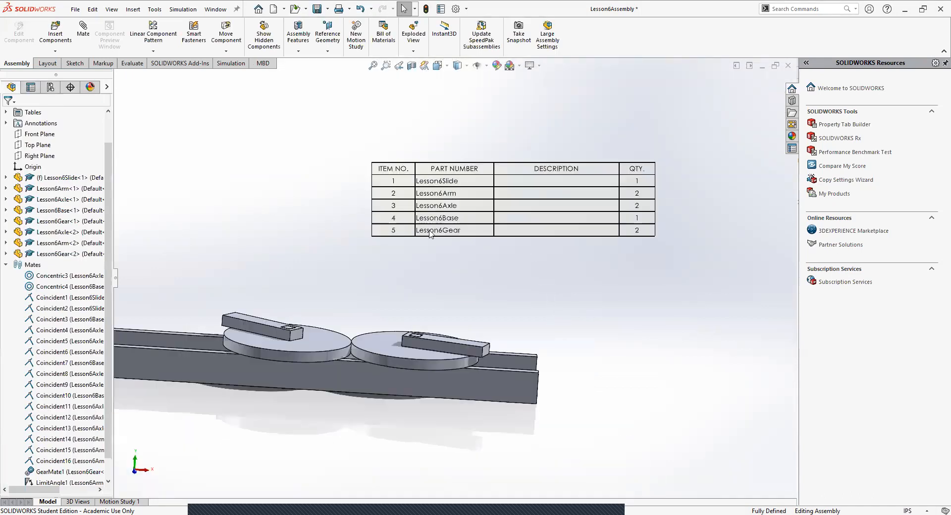
Step: Move the bill of materials table over the gears and select its Lesson6Slide part number cell
click(471, 173)
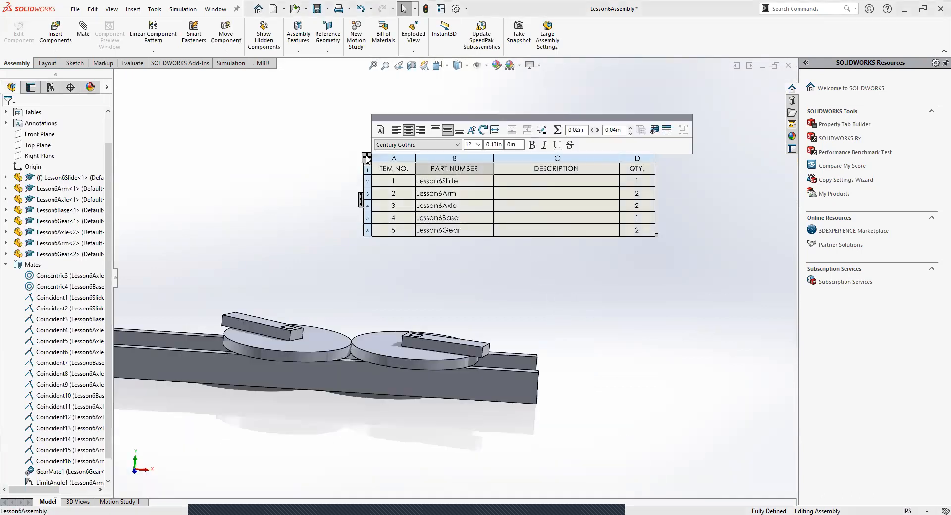
drag(367, 158, 299, 140)
click(376, 274)
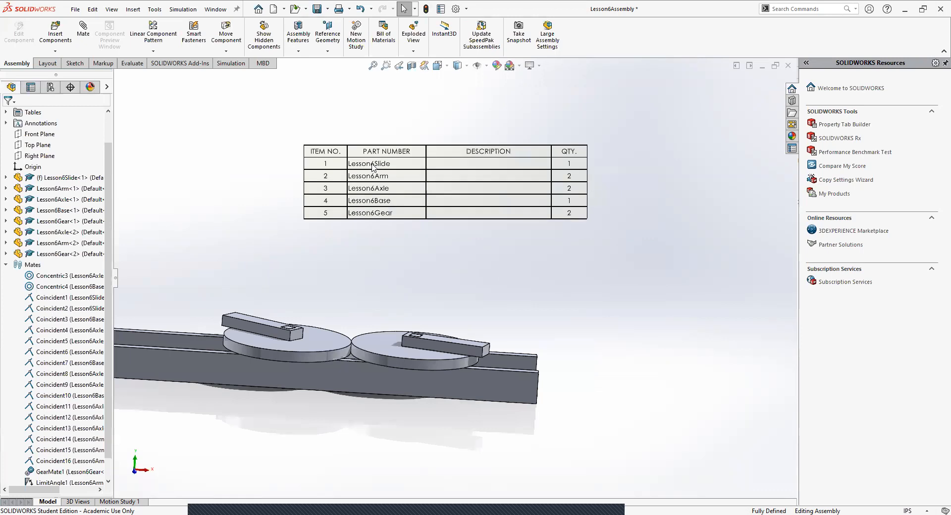
click(372, 165)
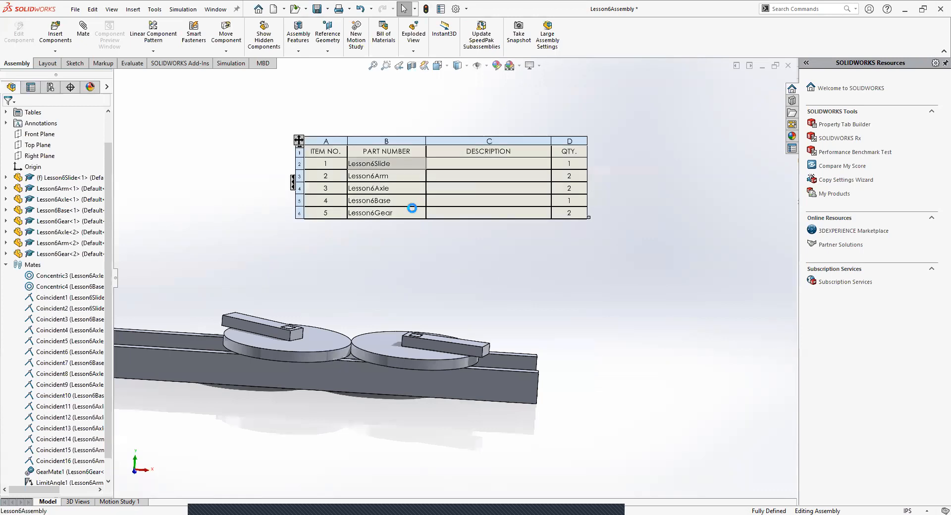
click(506, 244)
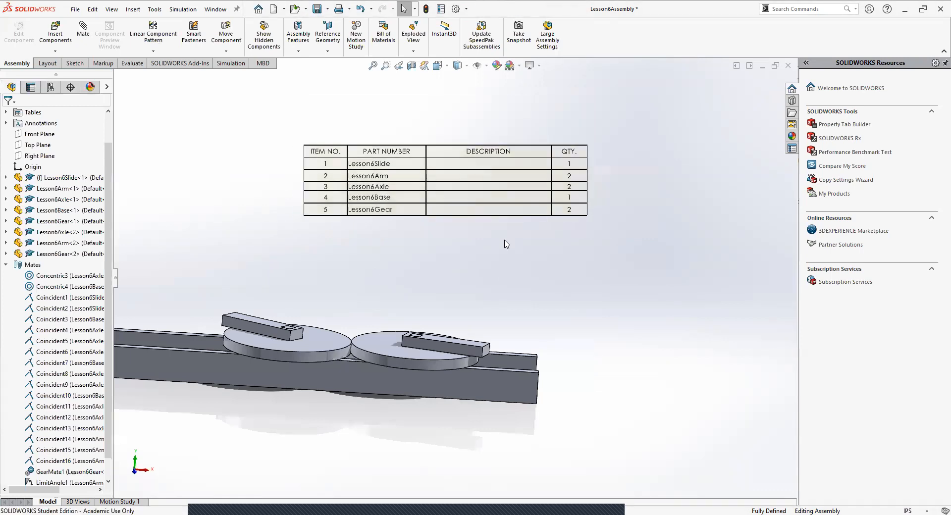
Step: Open the bill of materials table's properties, close them without changes, and delete the table
click(304, 150)
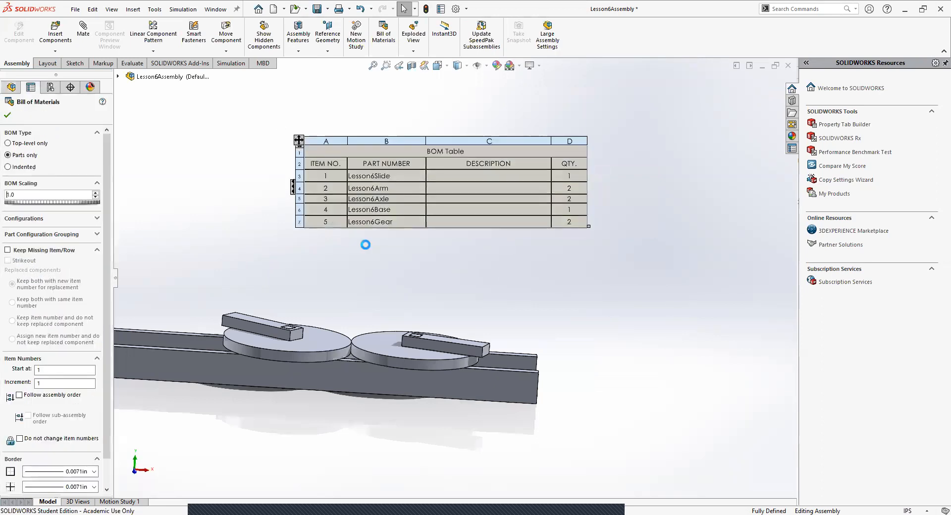
click(396, 282)
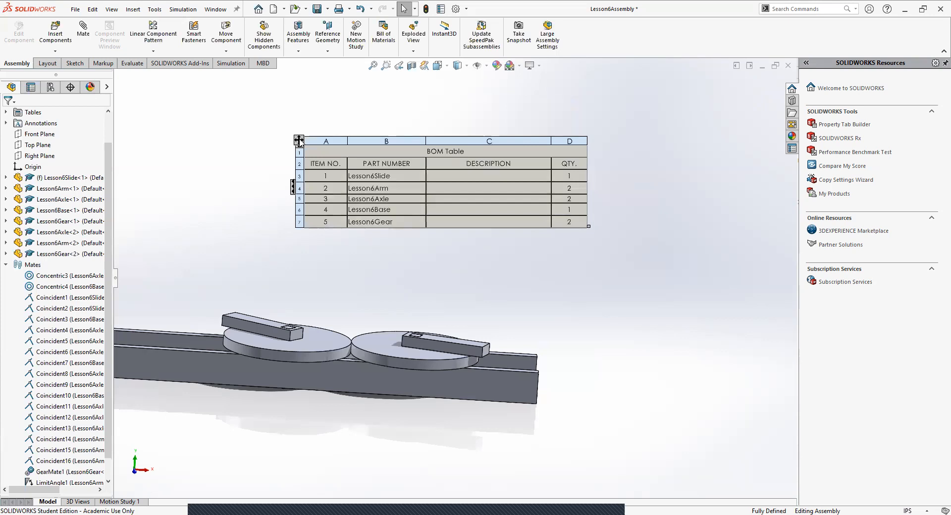
click(299, 141)
key(Delete)
Step: Attach a leader note reading "This is a slider" to the upper back edge at the slide's left end
scroll(327, 184, up, 5)
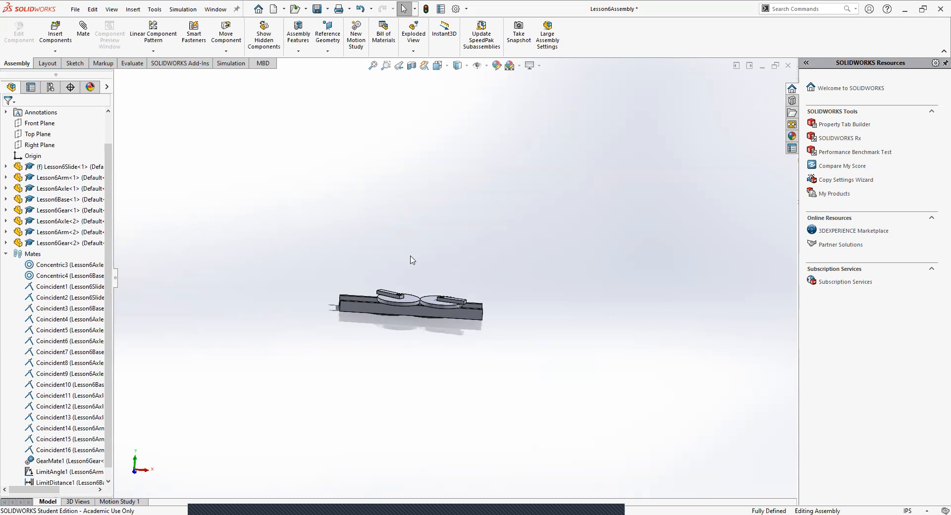
scroll(399, 301, down, 6)
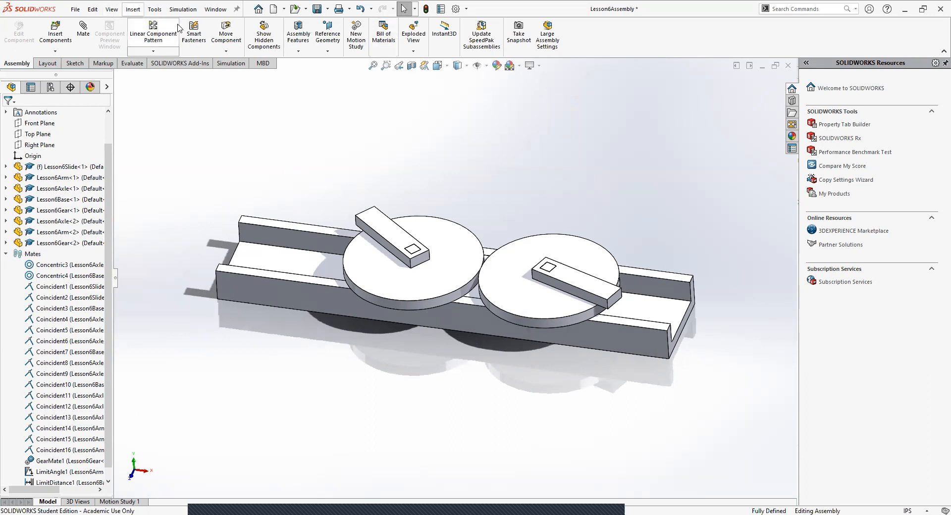
click(133, 11)
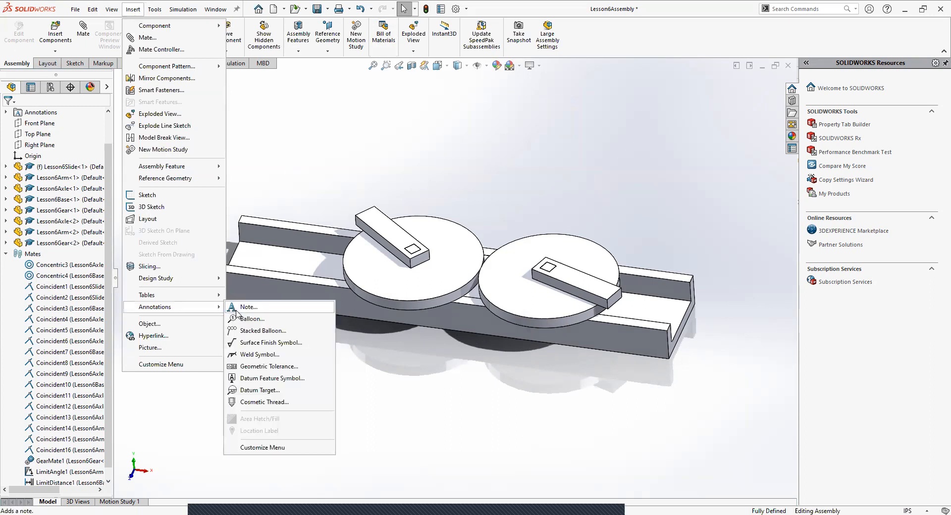
click(236, 313)
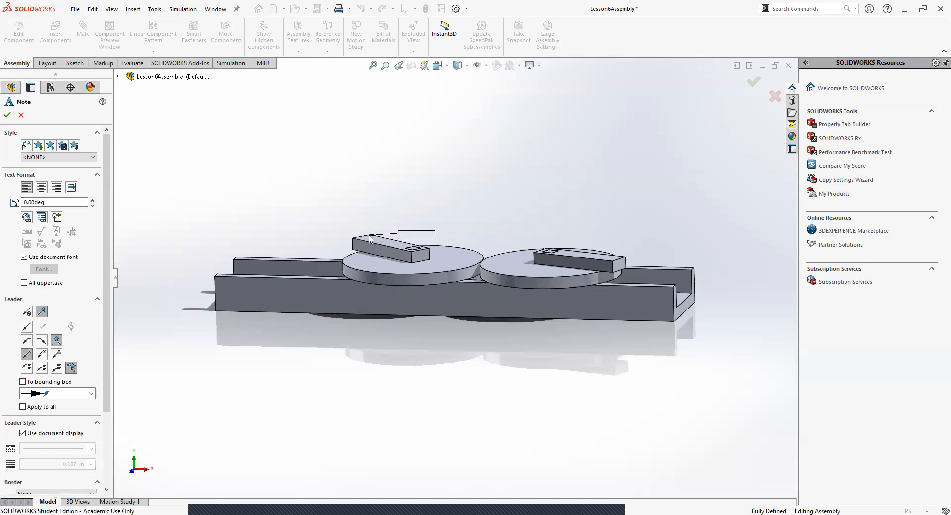
click(241, 259)
click(222, 201)
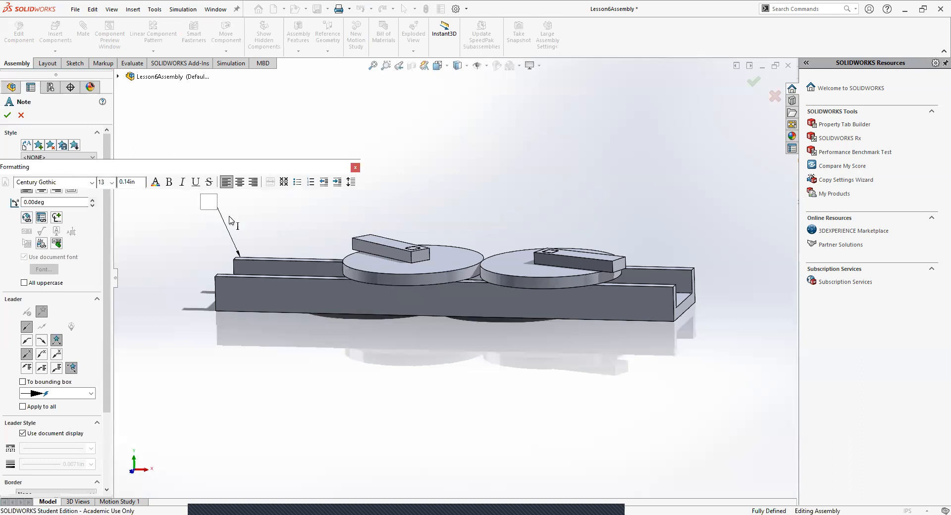
text(This is a slider)
key(Return)
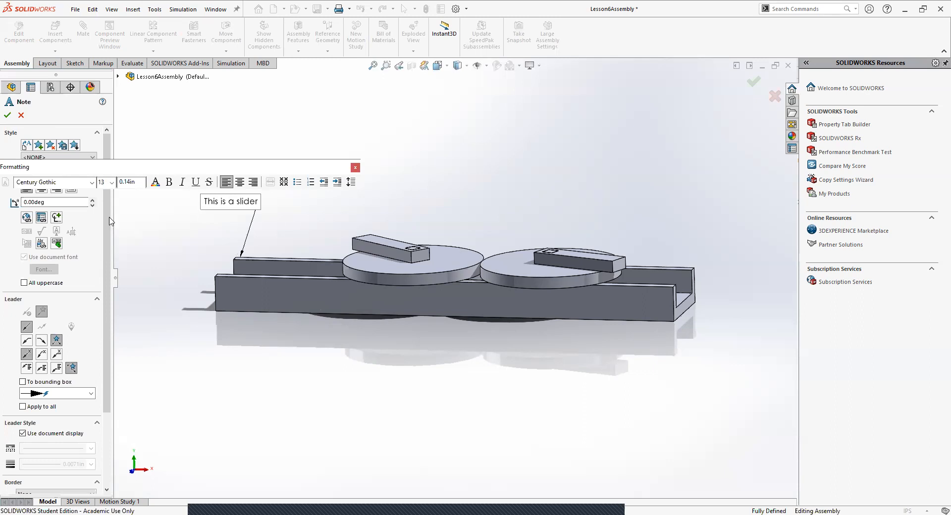
click(220, 229)
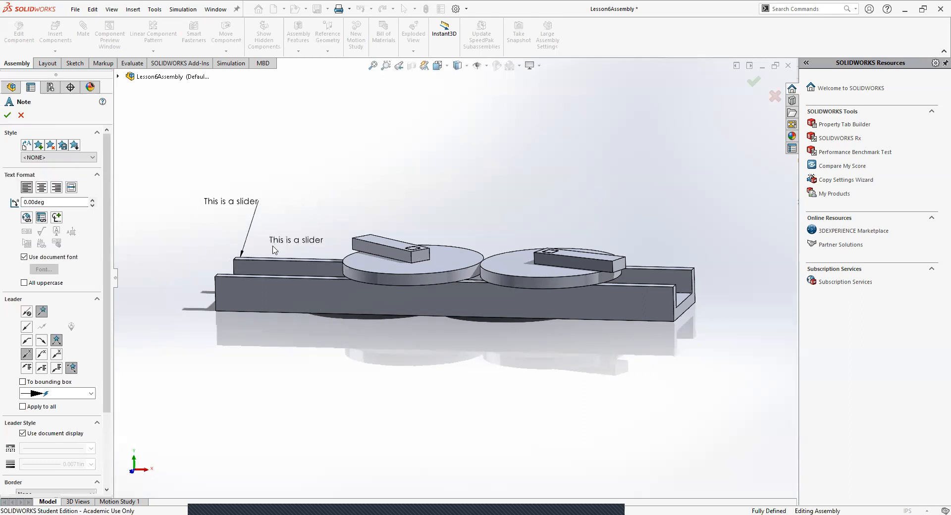
Step: Attach a second leader note reading "This is a slider" to the slide's right end
click(693, 278)
click(713, 228)
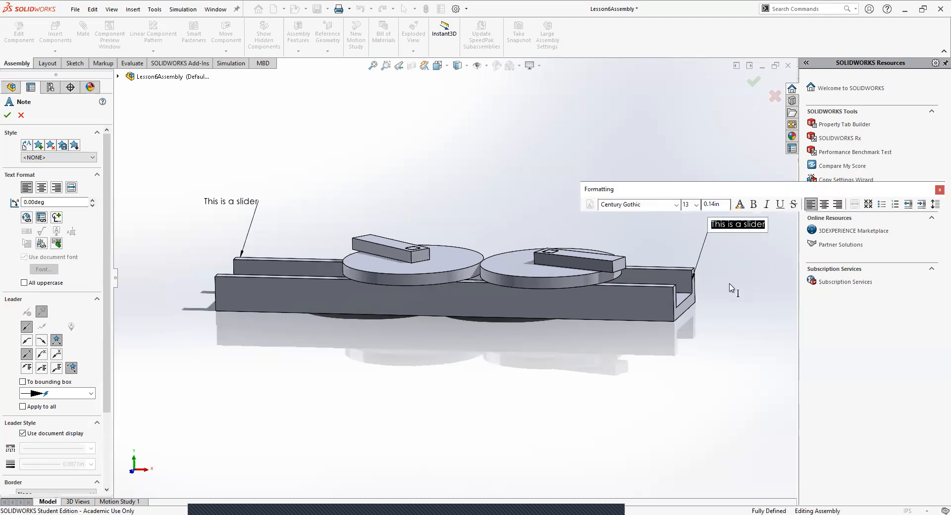
click(728, 274)
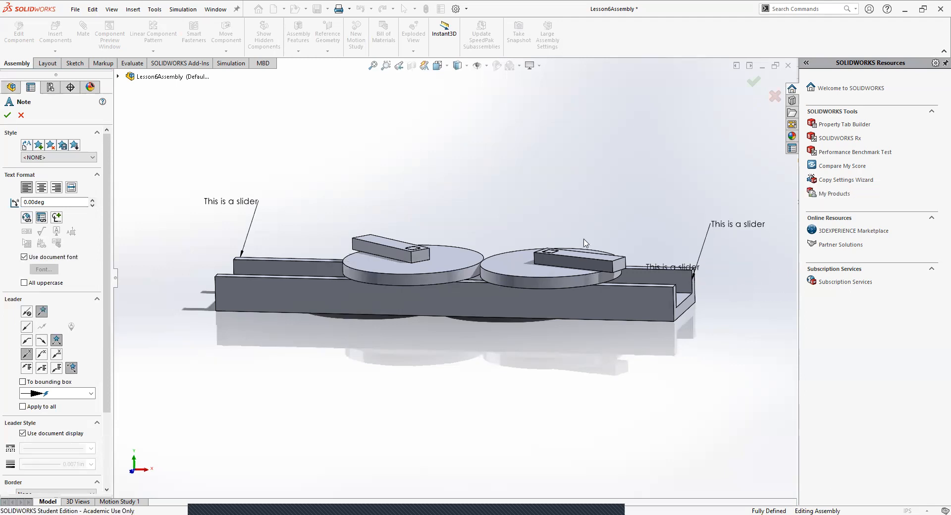
Step: Finish placing notes and delete the "This is a slider" note attached to the slide's left end
key(Escape)
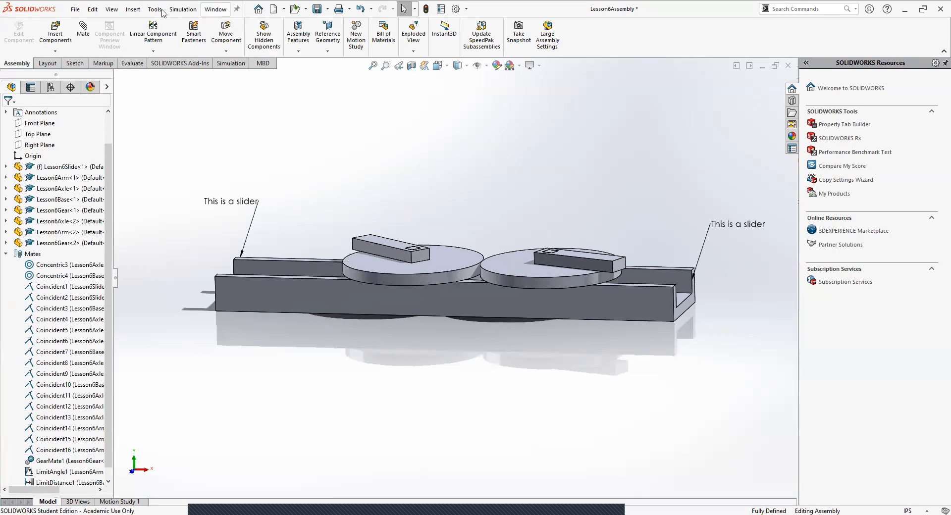
click(254, 204)
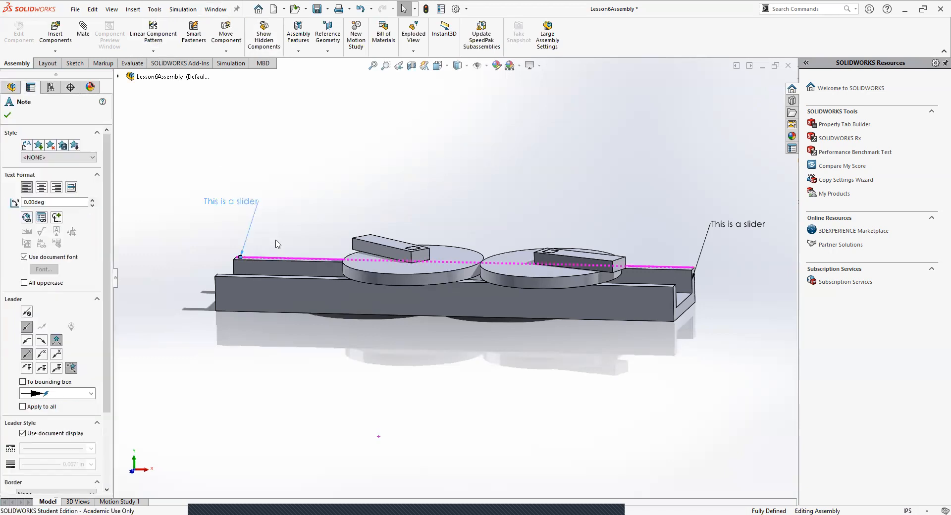
key(Delete)
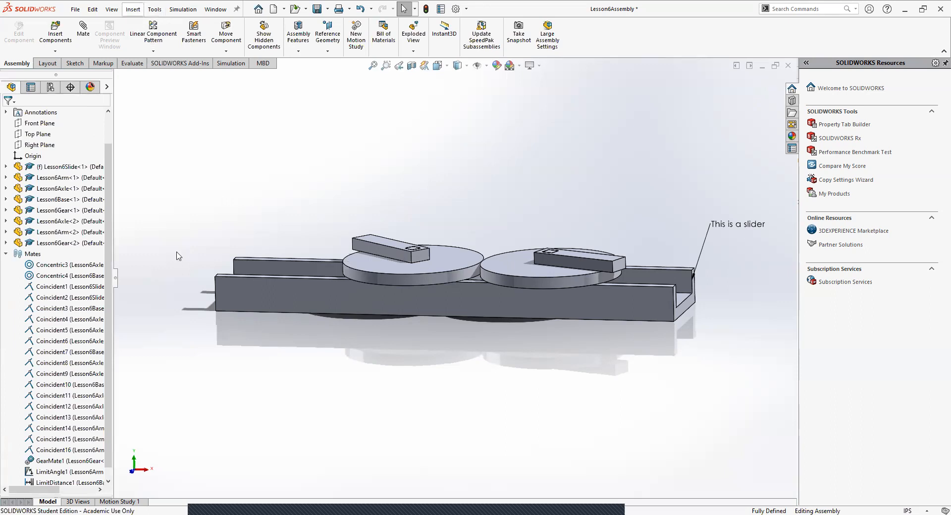
click(234, 307)
click(262, 288)
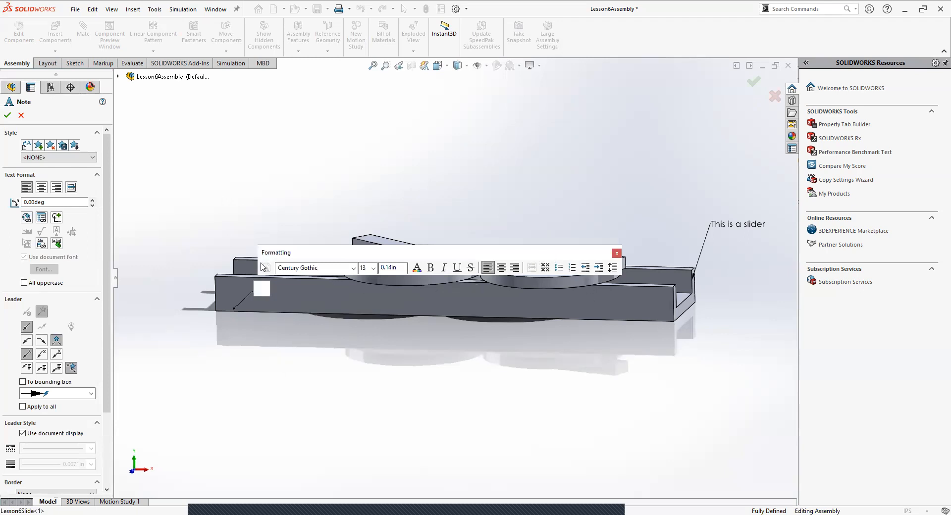
key(Escape)
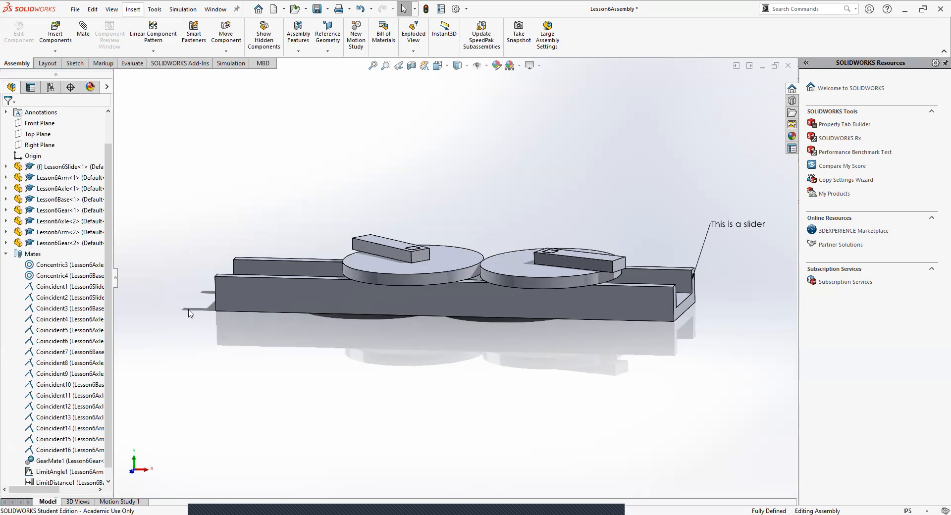
Step: Place a free-standing note without a leader above the assembly, containing the author's full name
click(249, 312)
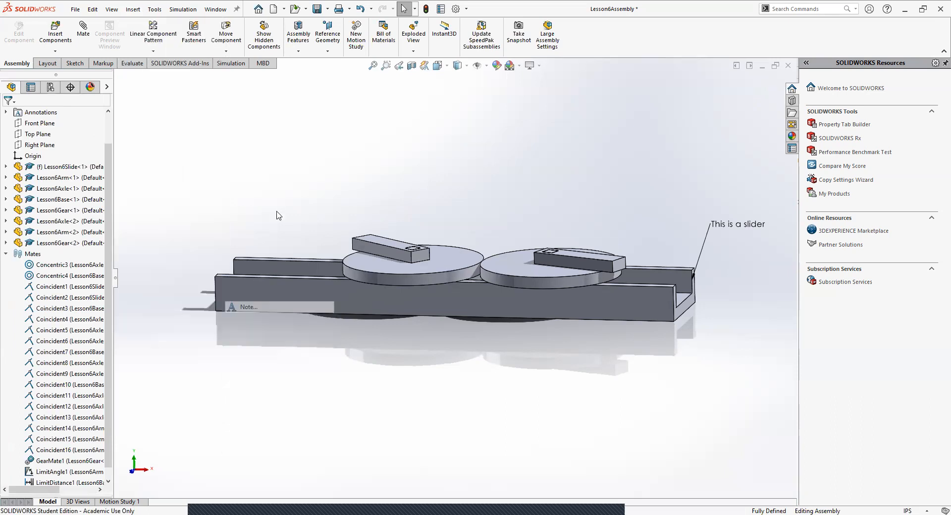
click(260, 141)
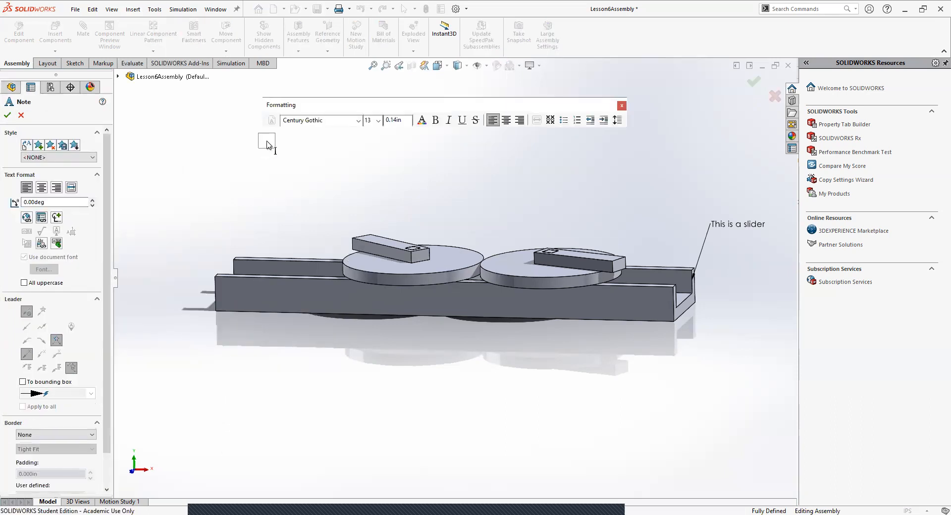
text(Daniel Podznas)
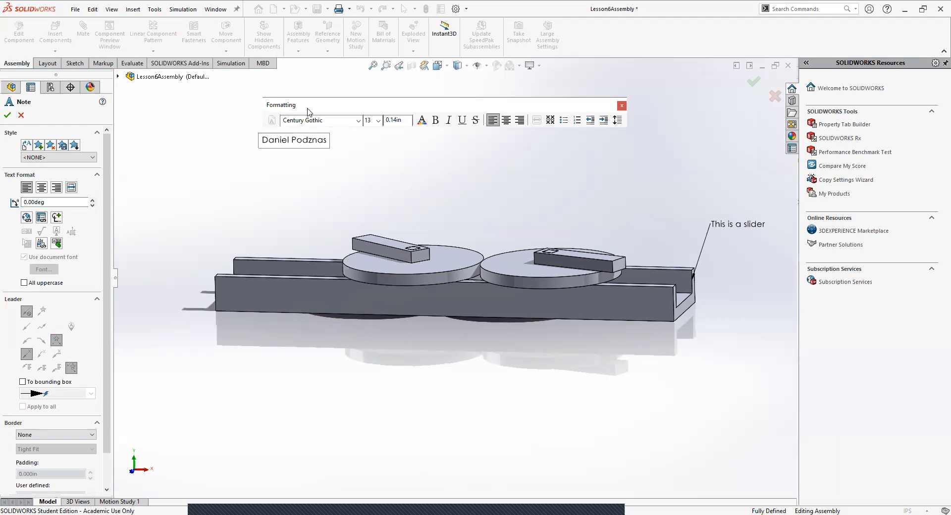
double_click(316, 144)
click(317, 144)
double_click(316, 143)
scroll(77, 399, down, 1)
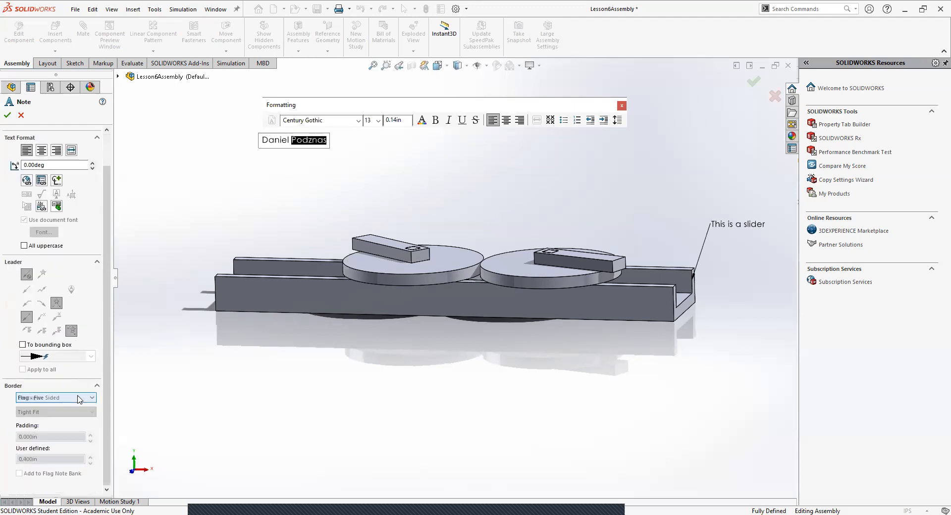
click(295, 189)
key(Escape)
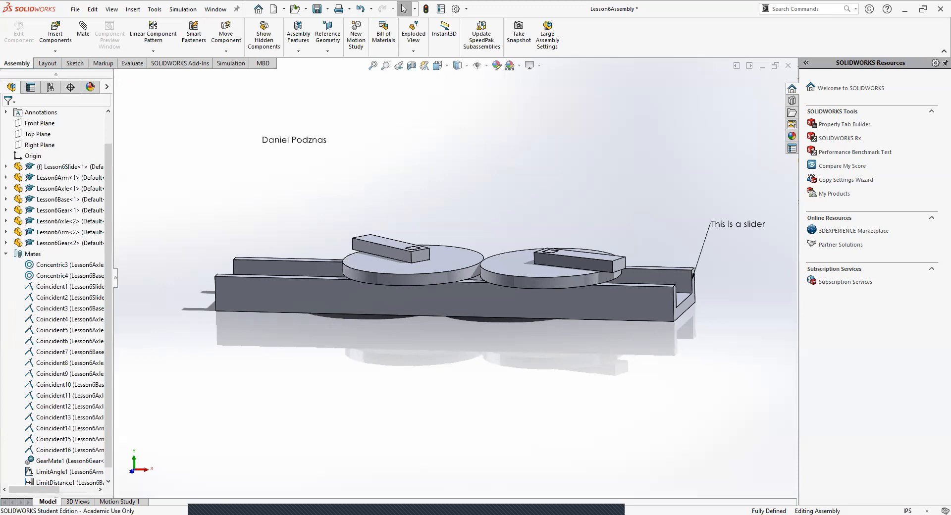
Step: Correct the surname's spelling in the name note and move the note down closer to the slide's left end
double_click(311, 143)
click(313, 145)
text(u)
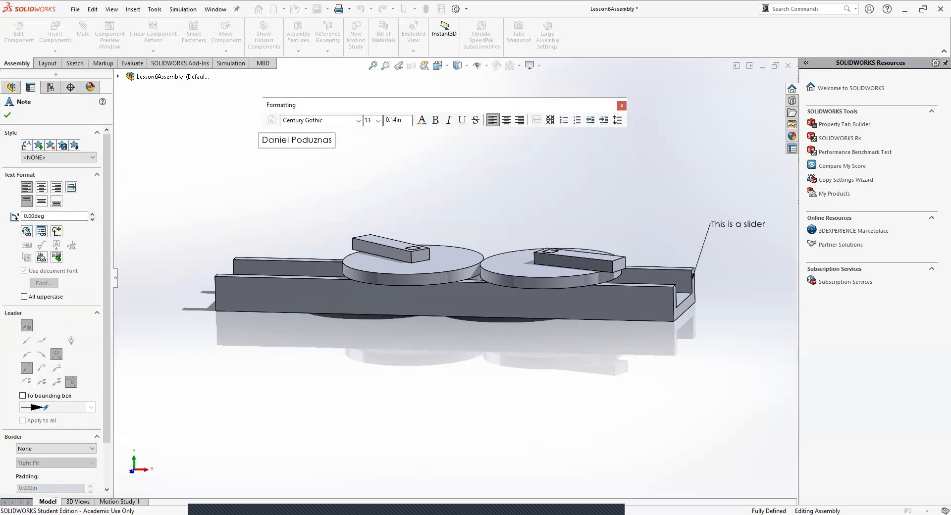
key(BackSpace)
key(Right)
text(u)
click(332, 217)
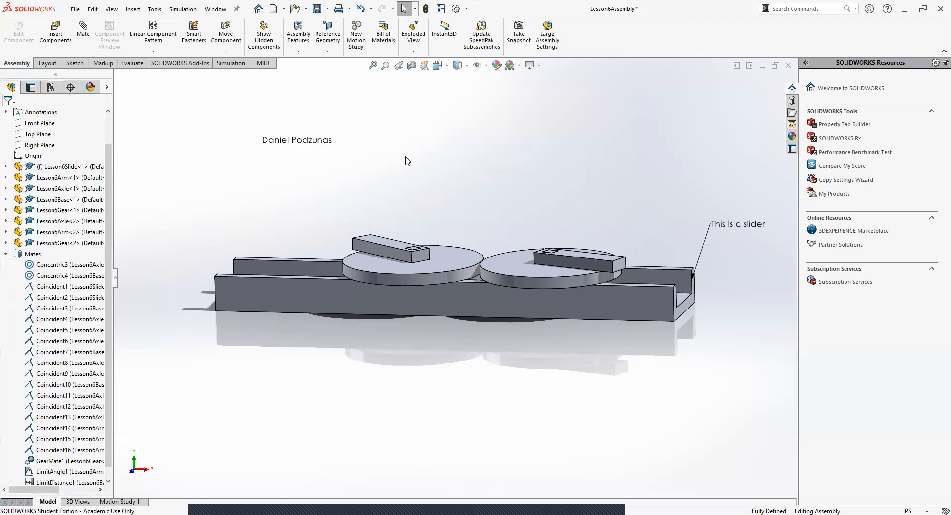
drag(301, 145, 278, 212)
click(334, 447)
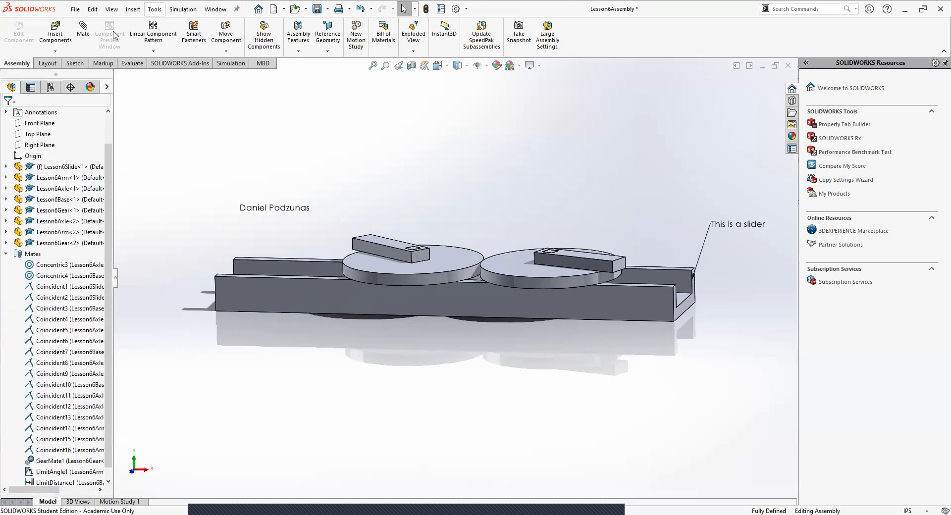
Step: Check the assembly's assigned appearances, and open the Lesson6Arm part from the assembly to inspect and close it
click(87, 89)
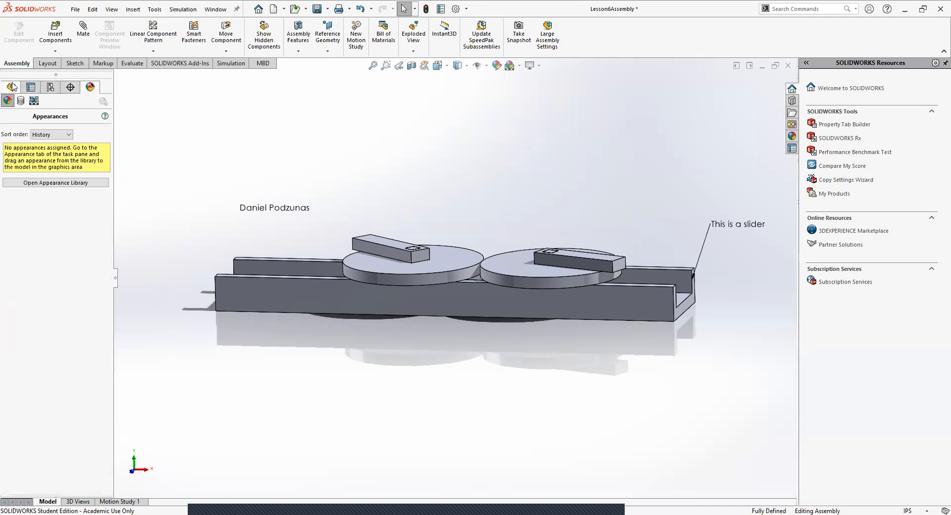
click(11, 88)
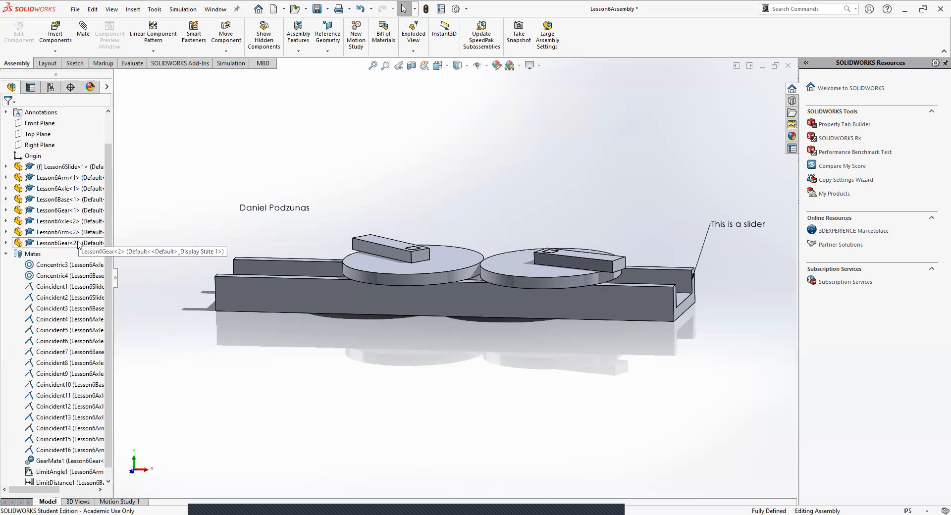
click(56, 178)
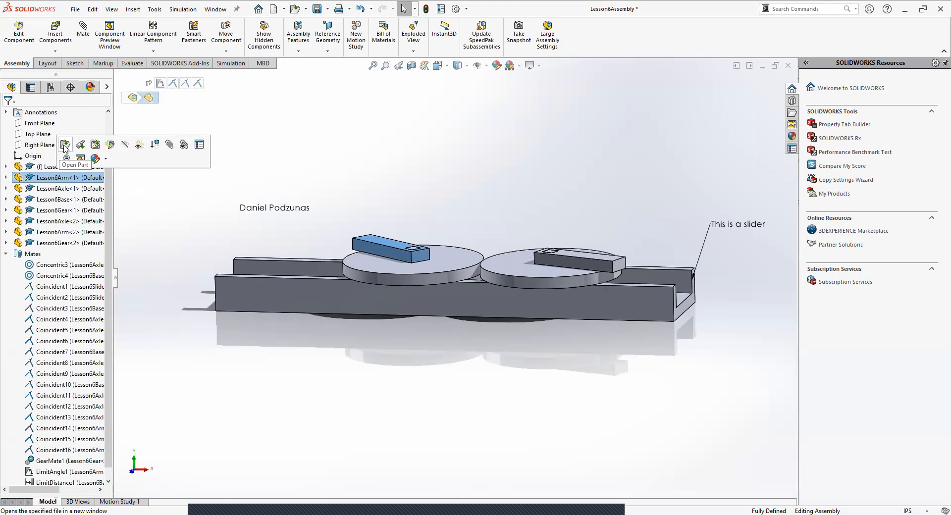
click(65, 145)
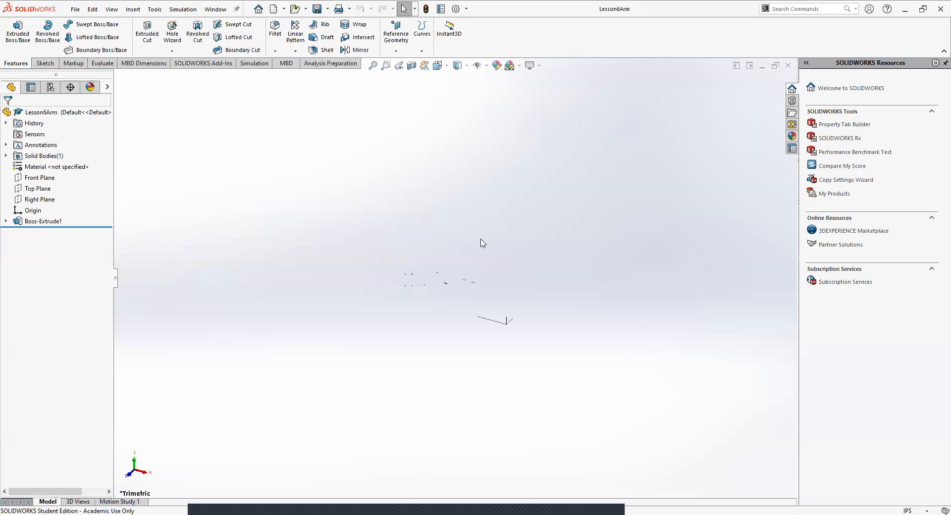
click(59, 225)
click(383, 272)
middle_drag(508, 329, 642, 295)
click(788, 65)
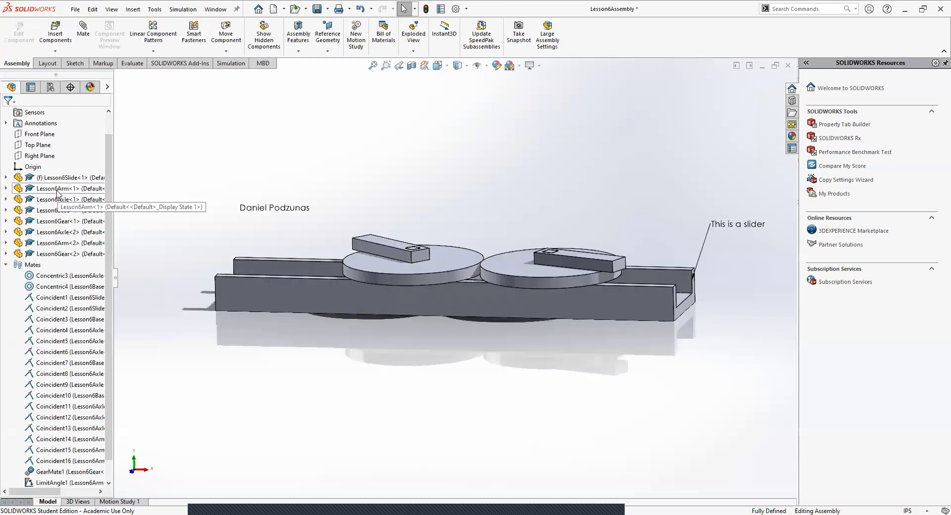
Step: Reopen the Lesson6Arm part and open the Lesson6Slide part from the assembly, closing each one after viewing
click(62, 188)
click(65, 168)
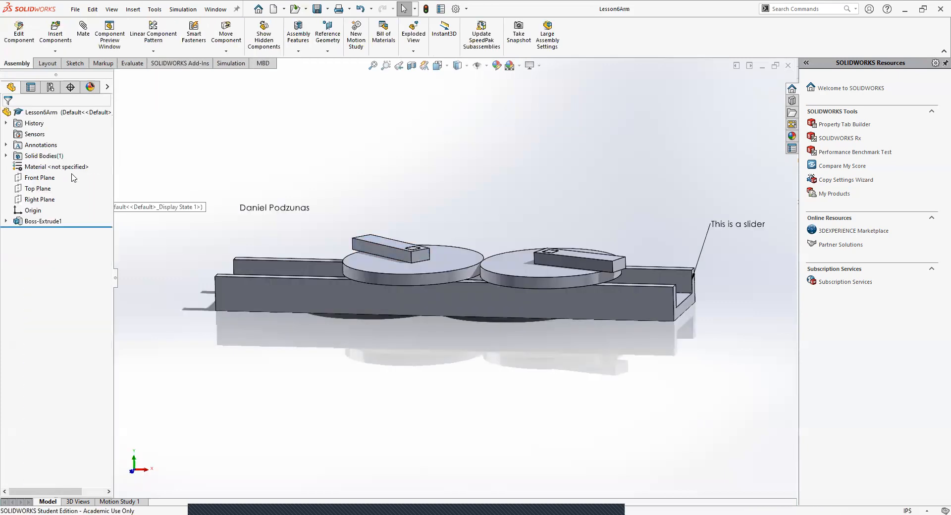
click(788, 64)
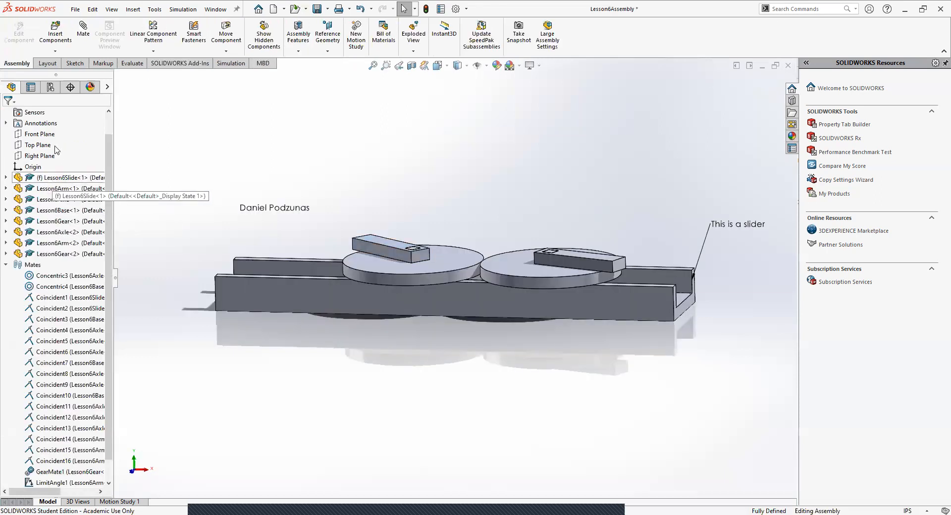
click(59, 177)
click(65, 156)
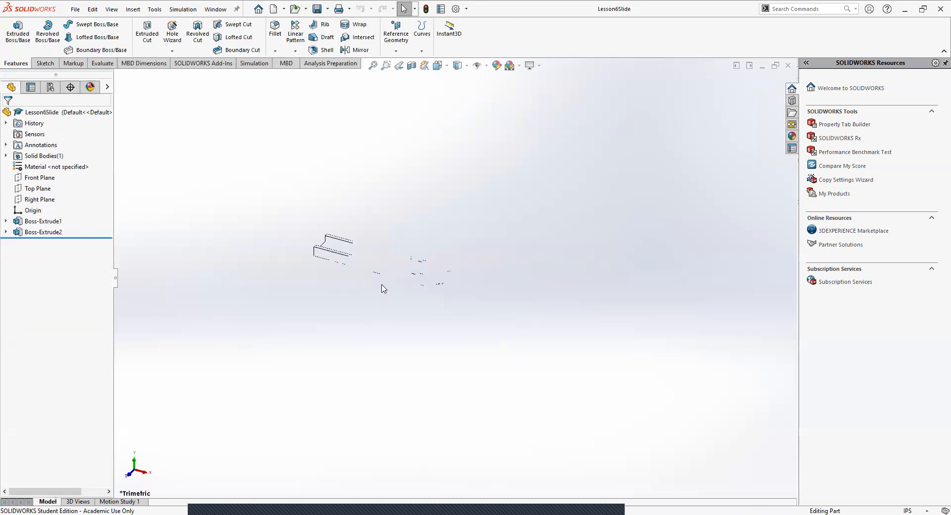
click(788, 65)
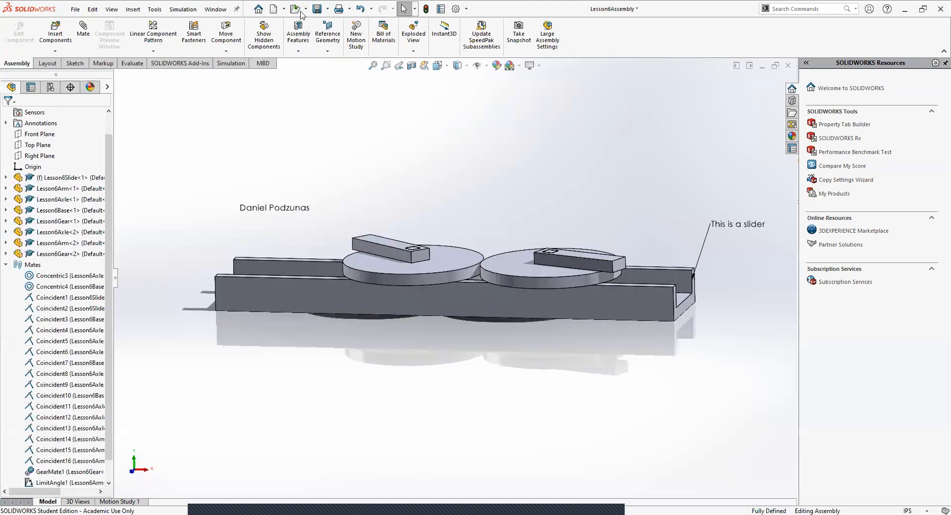
Step: Open the Lesson6Gear part from the Classnotes folder and orient it to face its circular side
click(295, 10)
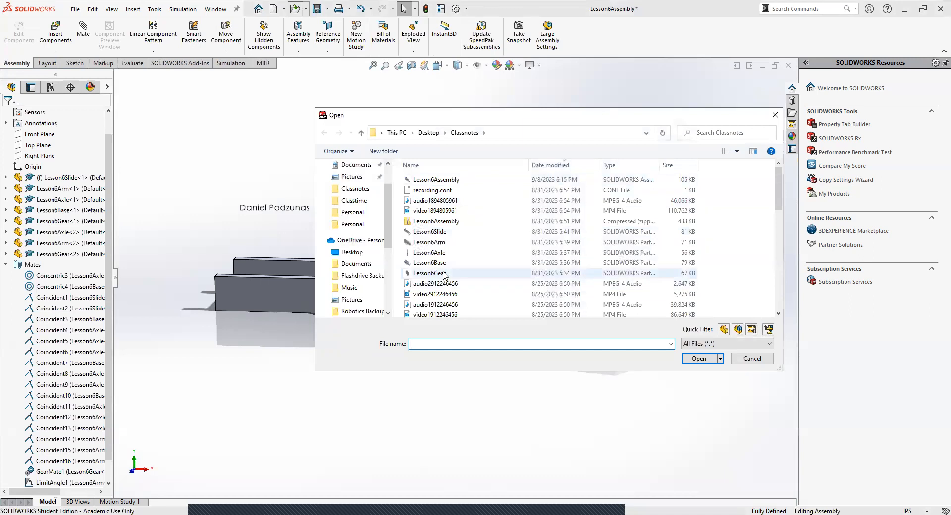
double_click(443, 273)
middle_drag(488, 297, 344, 272)
middle_drag(431, 336, 450, 246)
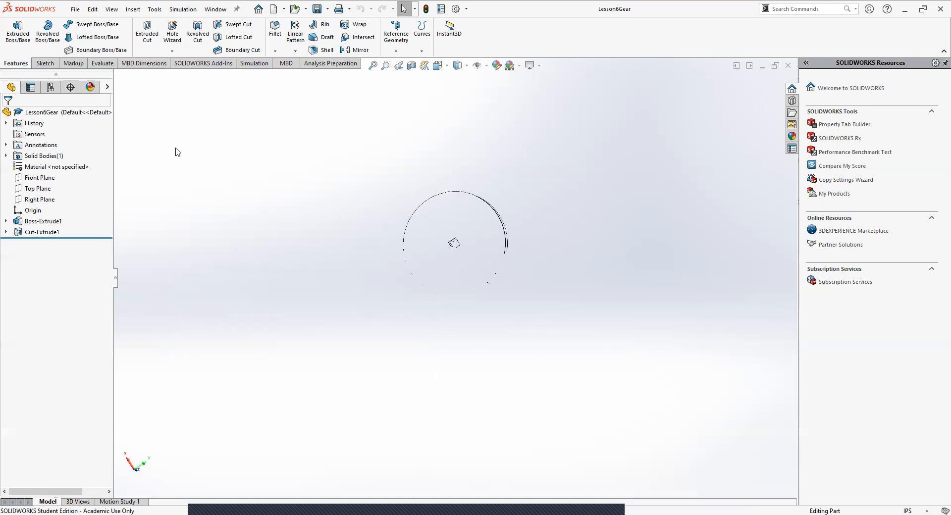
Step: Check the gear's assigned appearances and face selection, and browse the color appearances in the appearance library
click(90, 88)
click(10, 88)
click(488, 241)
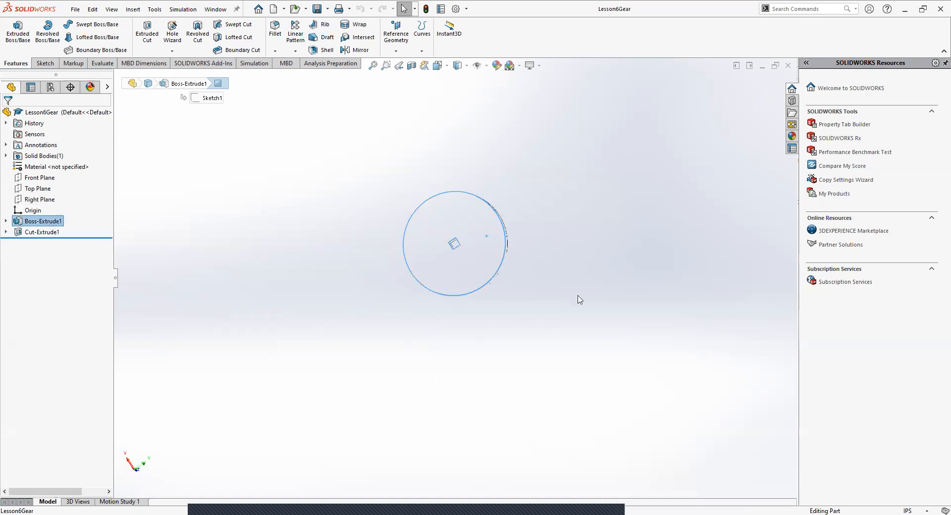
click(550, 321)
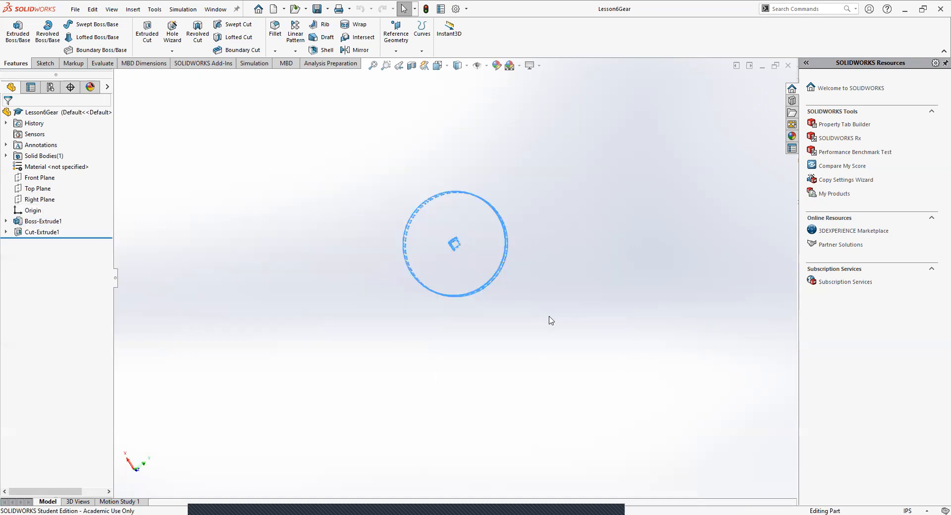
click(792, 137)
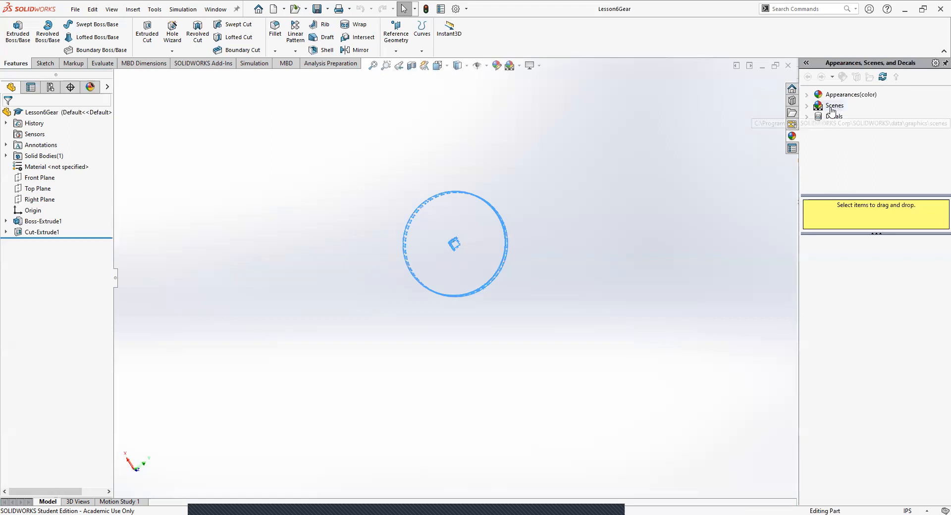
click(850, 94)
click(806, 105)
click(806, 106)
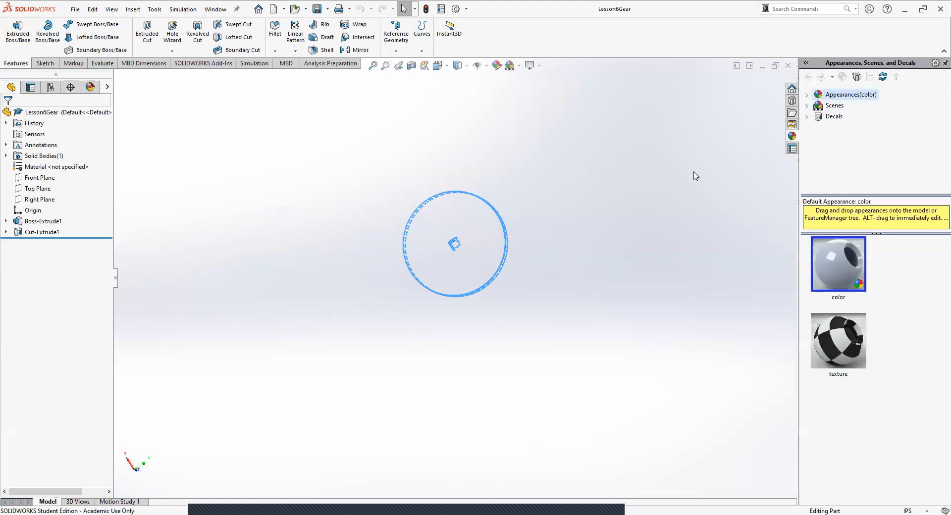
Step: Try selecting the whole gear with selection boxes and through its Boss-Extrude1 feature
click(498, 182)
drag(261, 118, 727, 431)
click(38, 223)
drag(319, 119, 639, 435)
Step: Browse the scene and decal categories, and apply the Landscape 1 Background presentation scene to the gear part
click(808, 106)
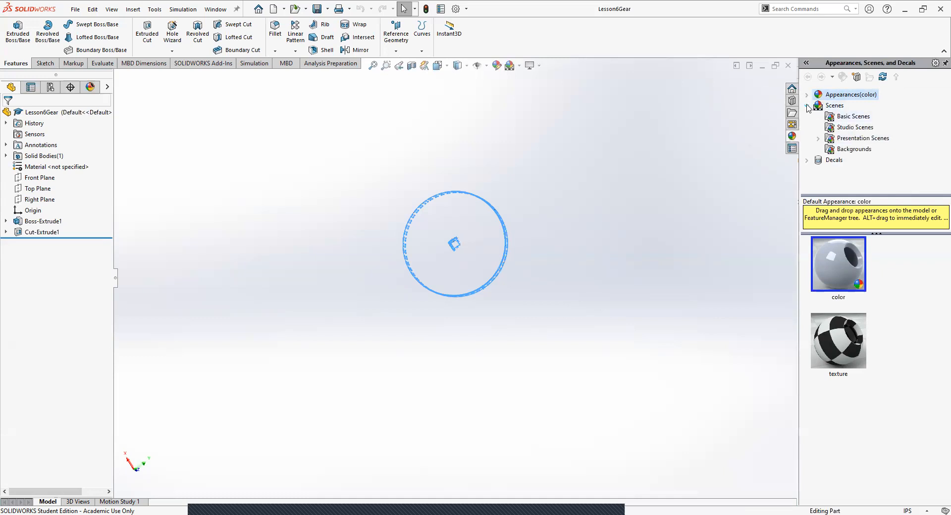
click(808, 106)
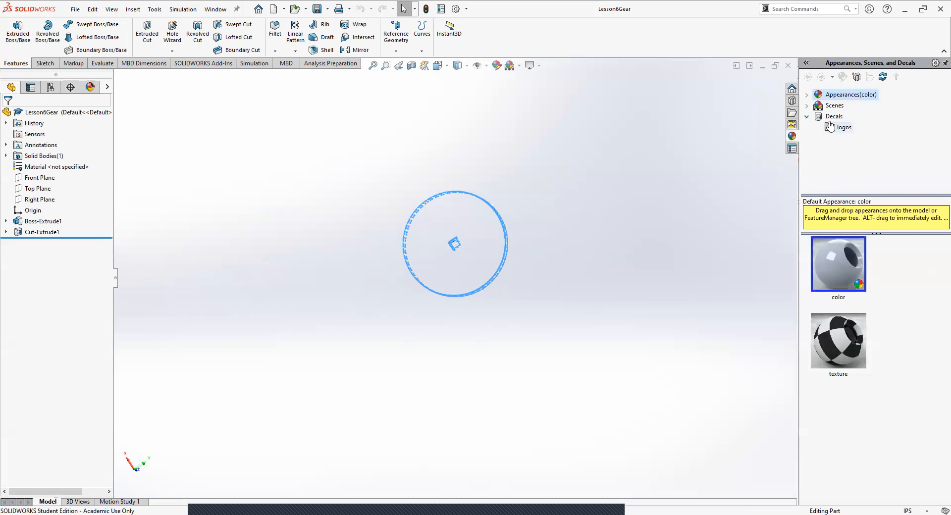
click(807, 106)
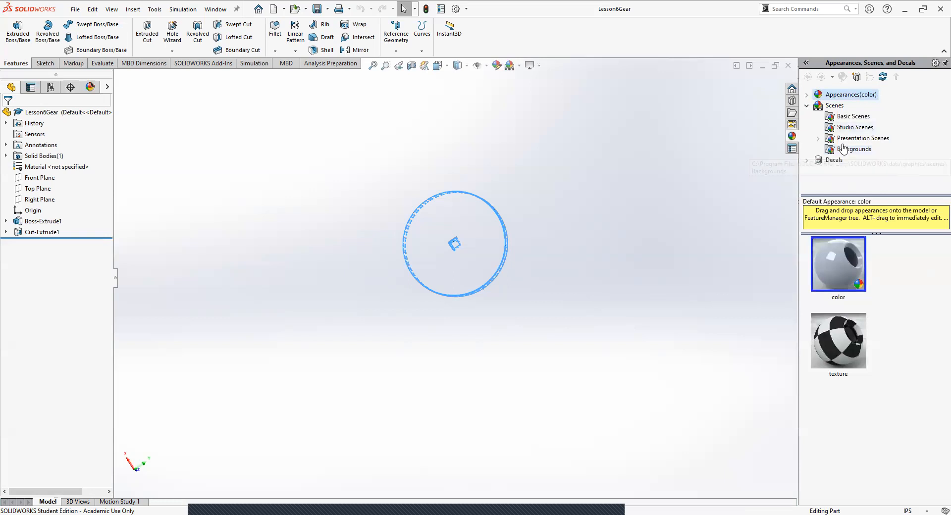
click(818, 139)
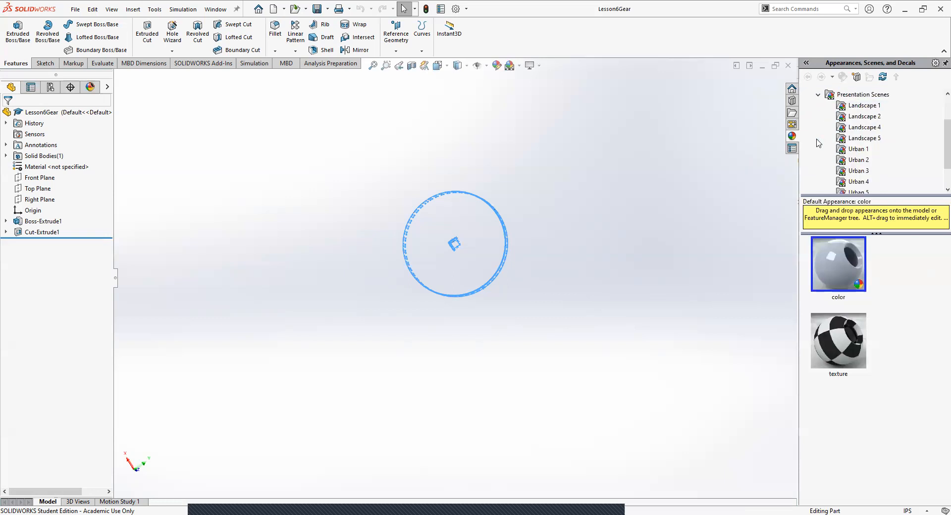
click(857, 106)
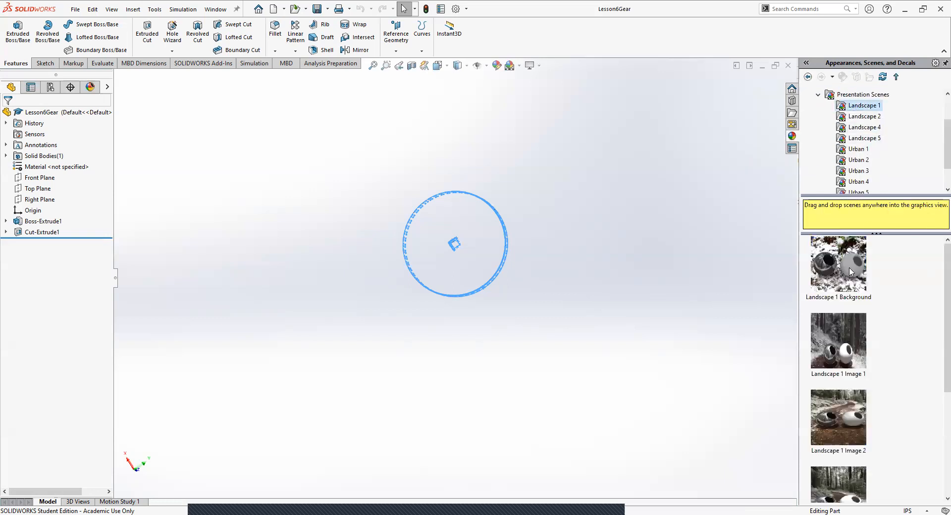
double_click(849, 270)
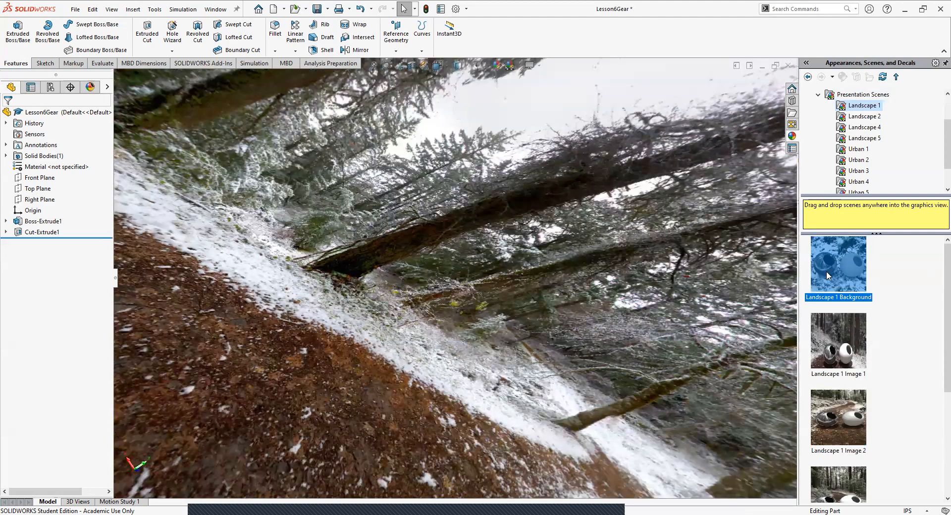
click(629, 272)
right_click(629, 273)
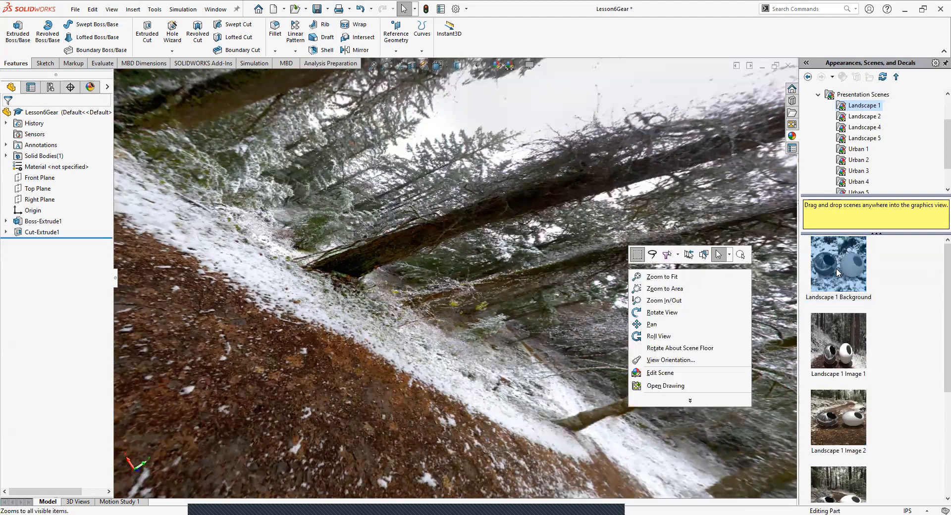
Step: Undo the Landscape 1 Background scene on the gear part
right_click(838, 273)
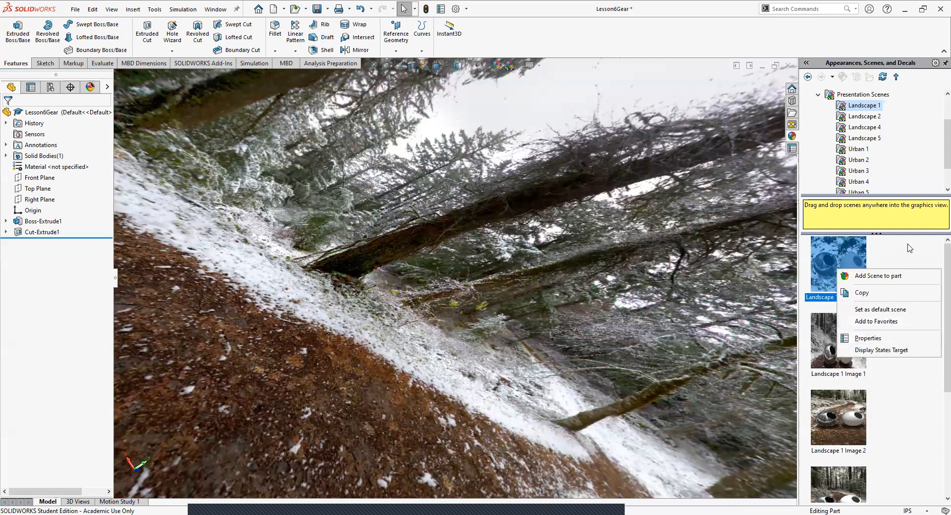
click(683, 286)
key(ctrl+z)
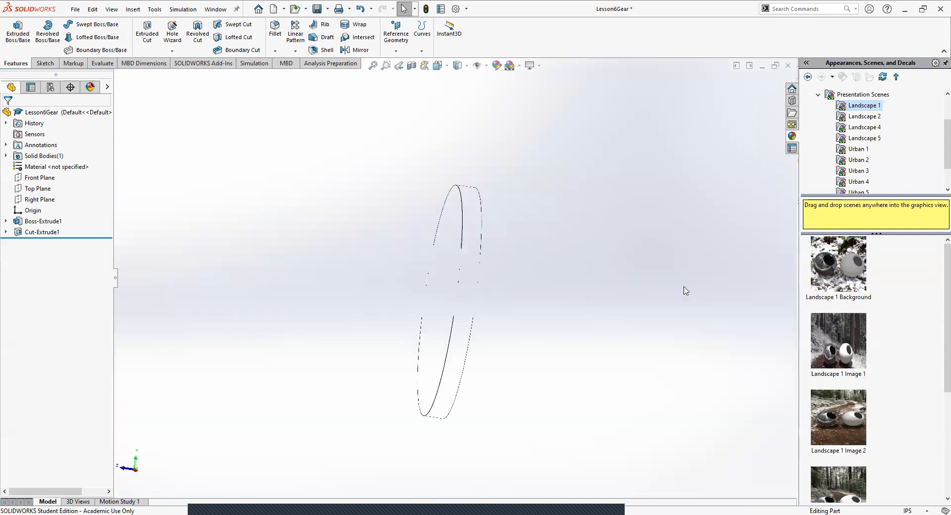
scroll(816, 130, up, 2)
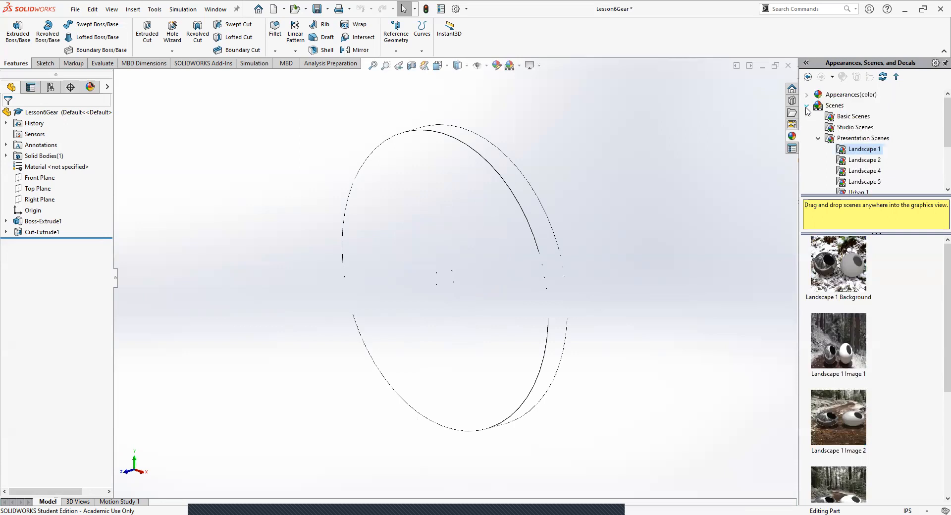
Step: Collapse the scene categories and try the default color and texture appearances on the gear
click(807, 106)
click(825, 96)
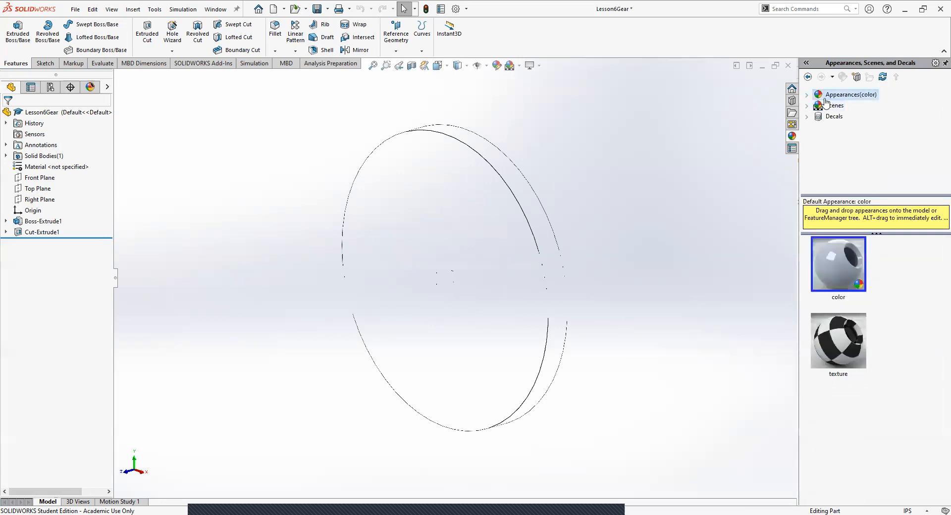
click(843, 267)
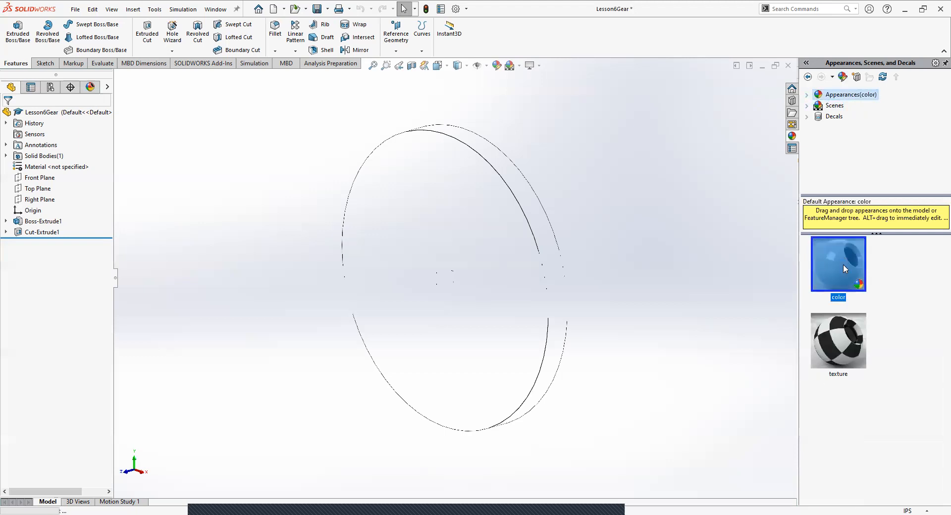
click(832, 352)
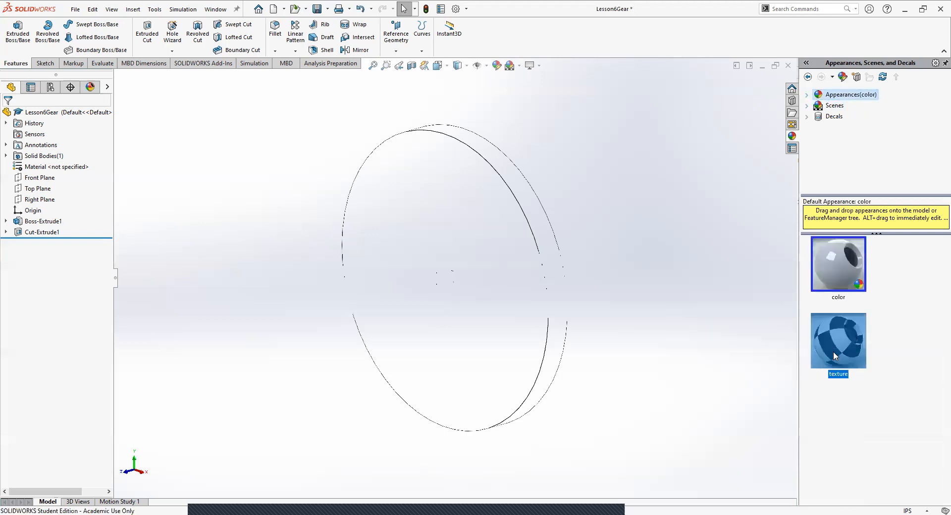
right_click(833, 346)
Step: Browse the appearance categories and examine the medium gloss plastic appearances
click(808, 95)
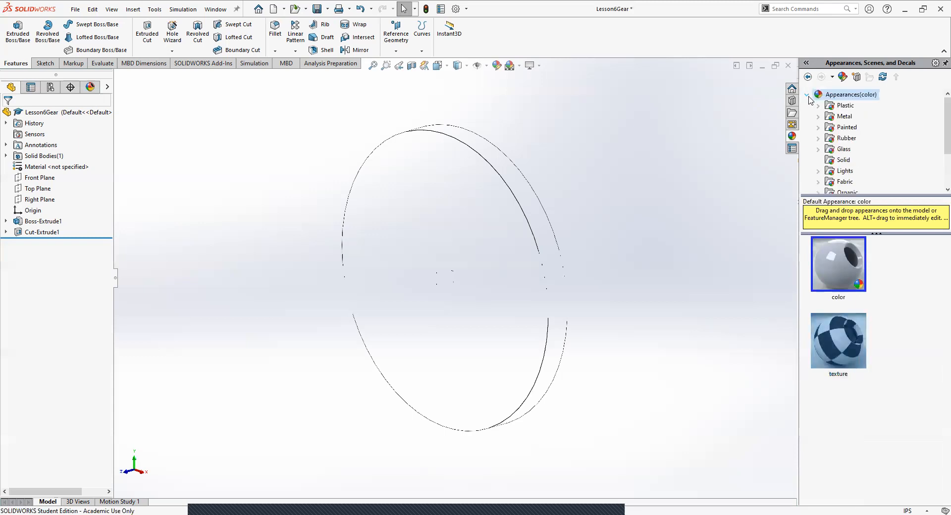
scroll(844, 139, down, 3)
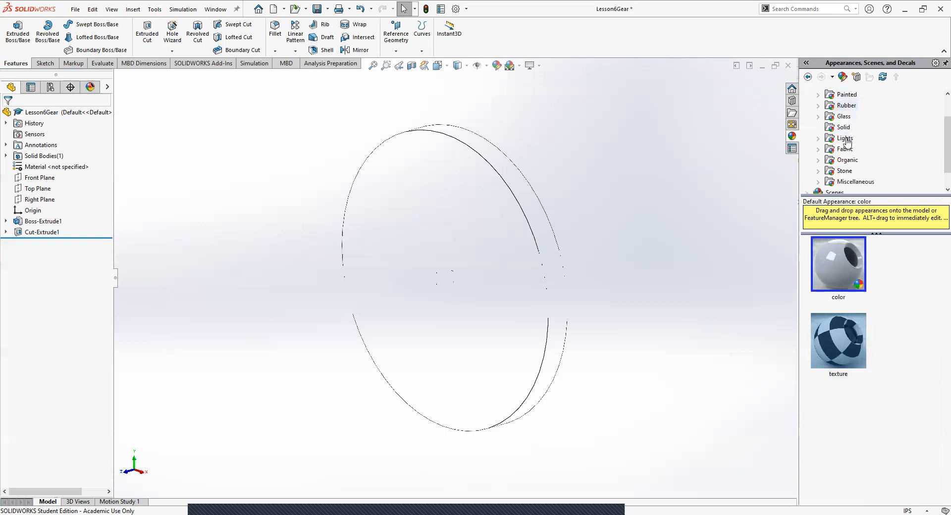
scroll(846, 141, up, 3)
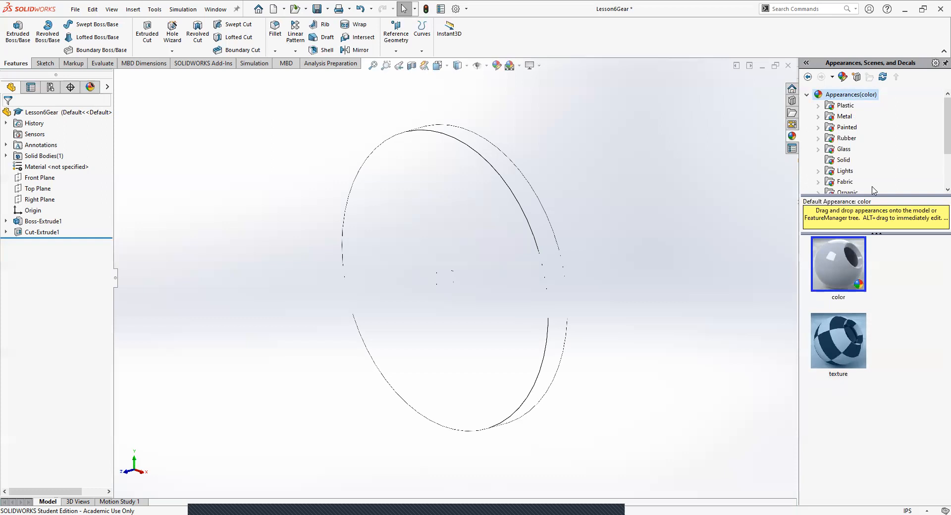
click(818, 105)
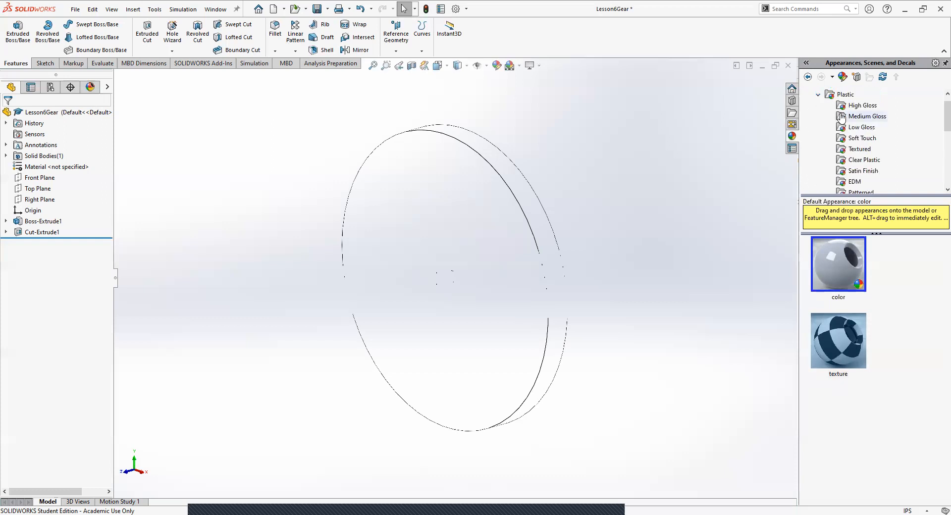
scroll(867, 165, down, 4)
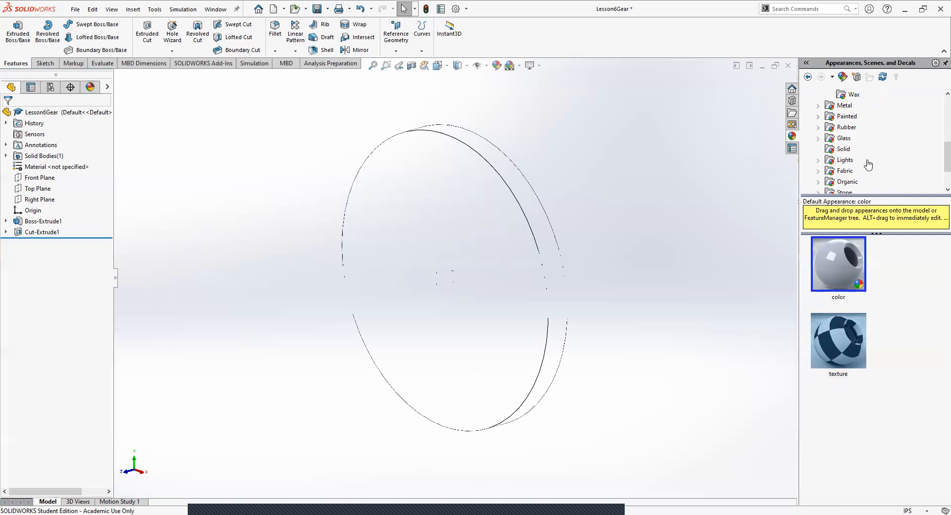
scroll(867, 165, up, 5)
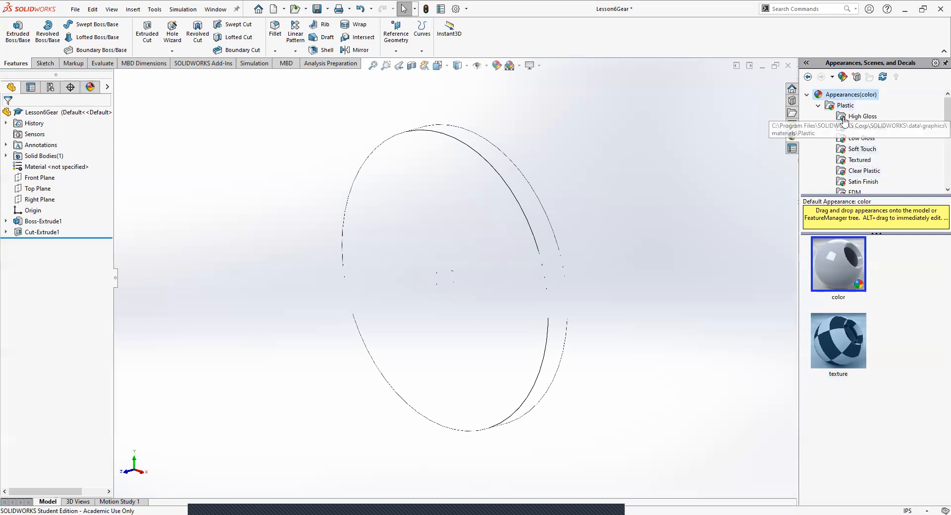
click(855, 131)
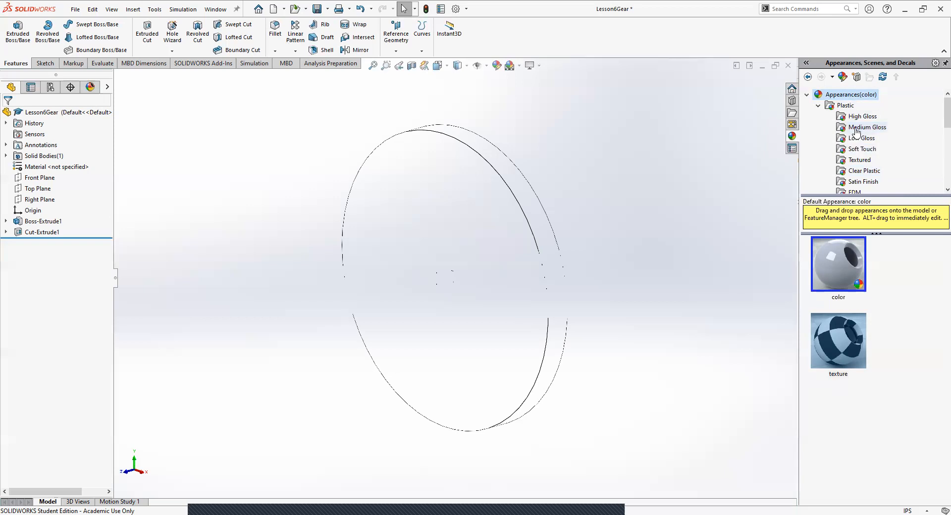
scroll(842, 297, down, 5)
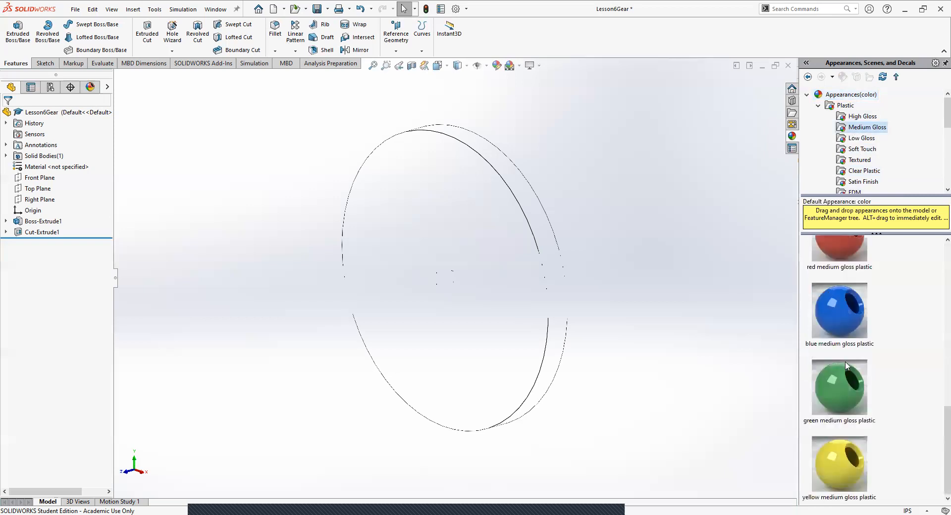
scroll(853, 423, up, 5)
scroll(849, 348, down, 5)
scroll(853, 387, up, 5)
scroll(853, 391, down, 3)
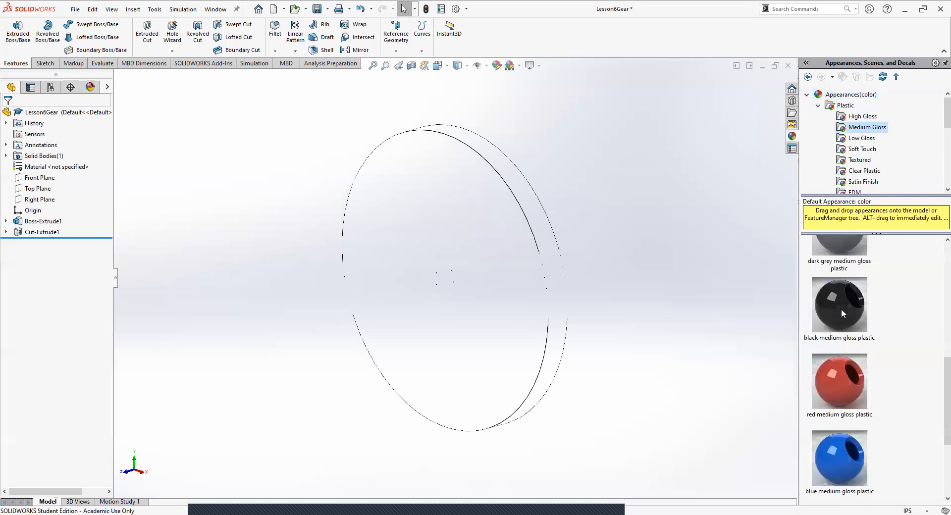
mouse_move(842, 313)
scroll(842, 313, up, 2)
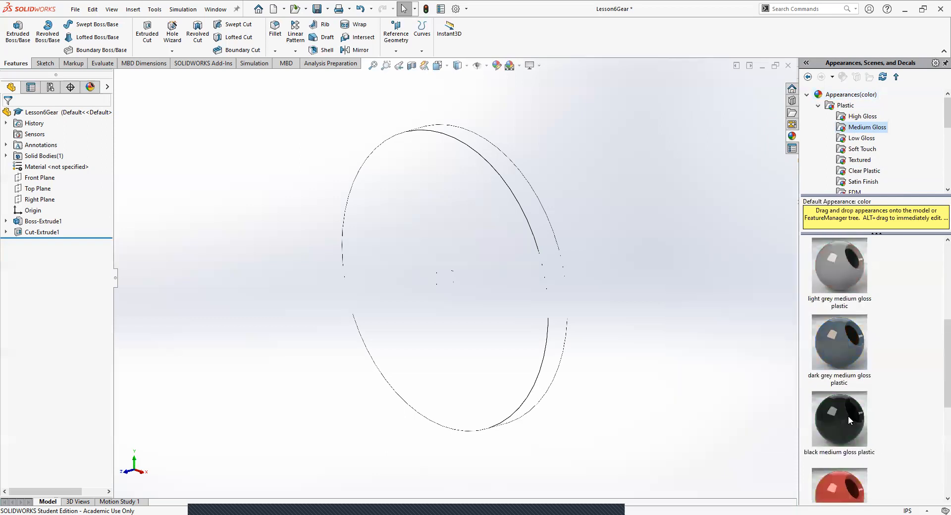
Step: Leave the plastic category and examine the steel appearances among the metals
click(821, 105)
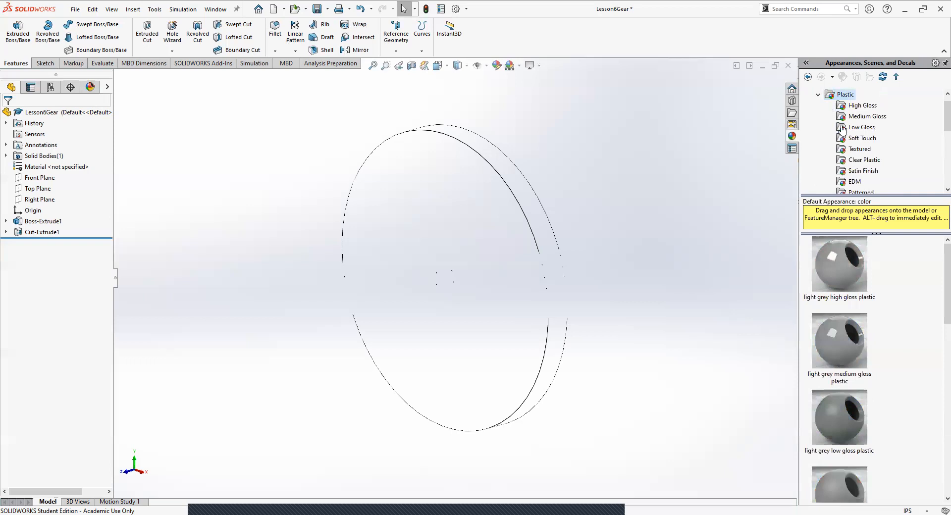
click(818, 95)
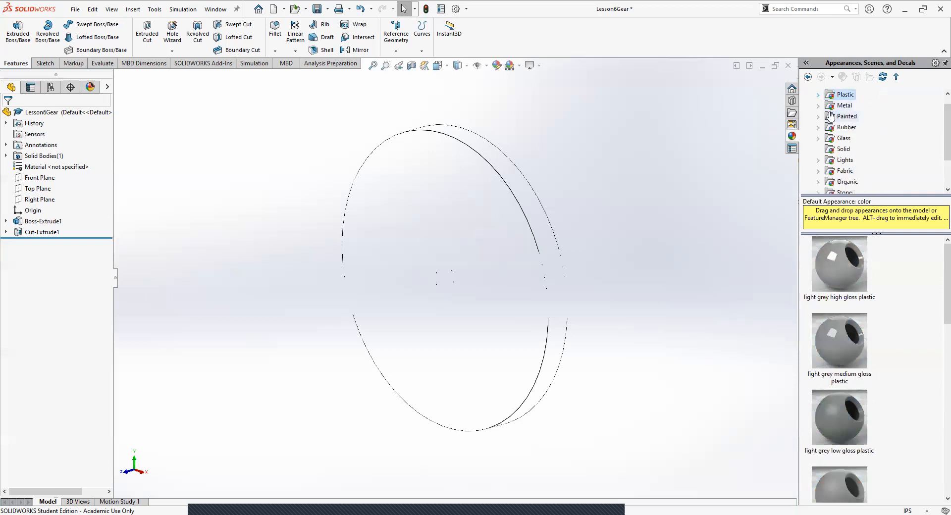
click(820, 107)
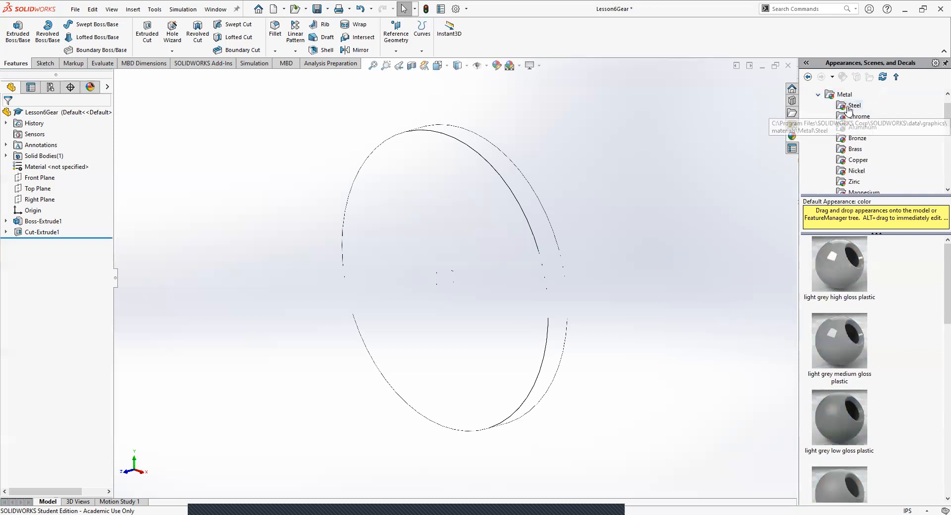
click(848, 107)
scroll(854, 300, down, 5)
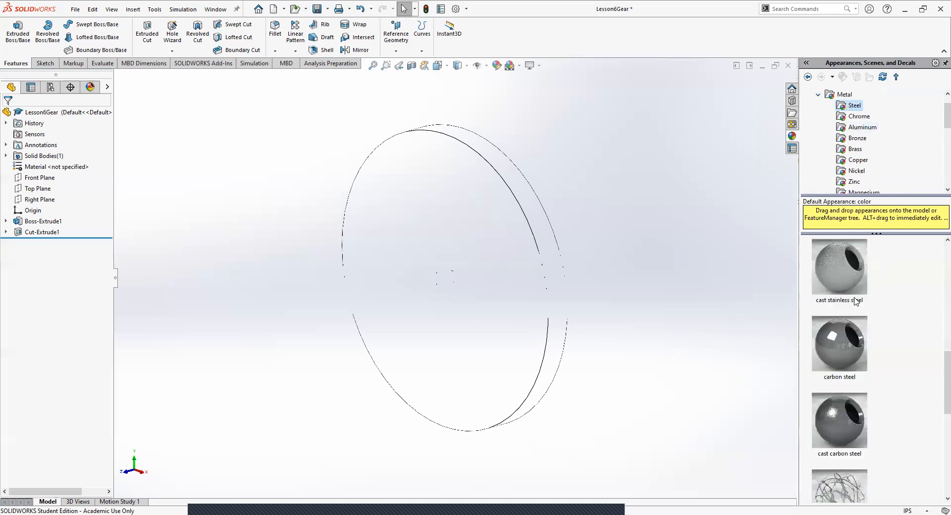
scroll(837, 293, up, 5)
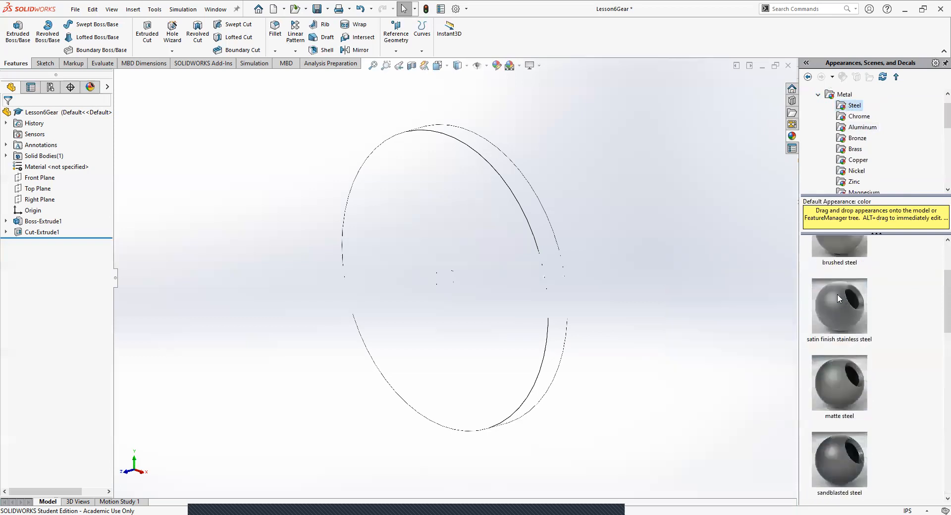
mouse_move(838, 273)
scroll(837, 270, down, 3)
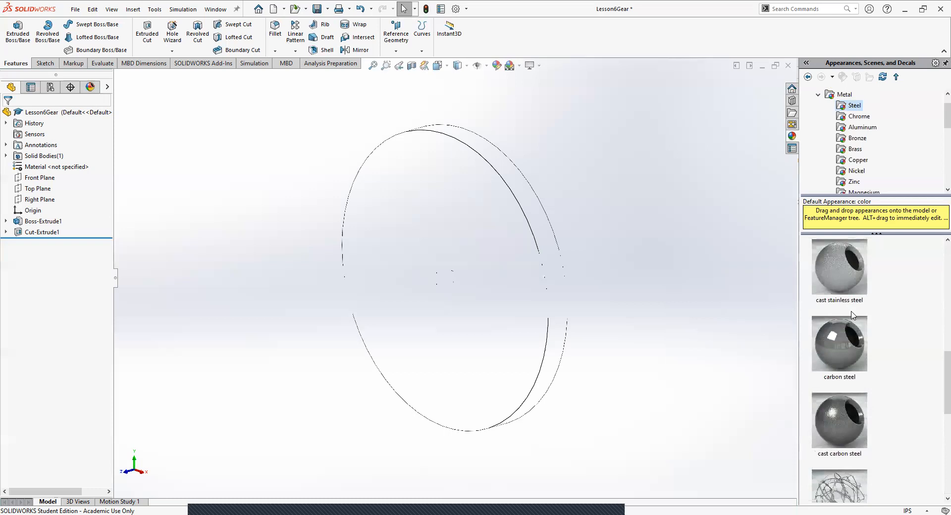
scroll(851, 339, down, 3)
mouse_move(852, 339)
scroll(850, 337, down, 2)
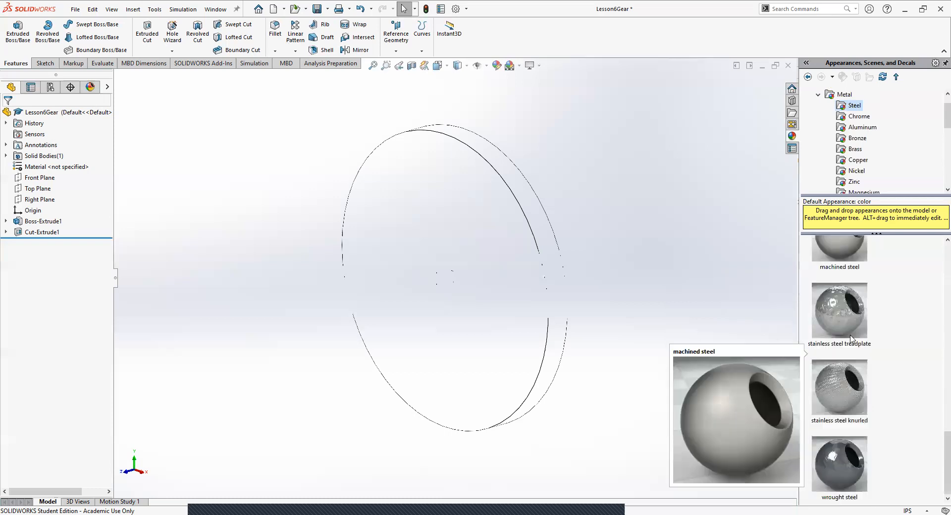
scroll(837, 341, up, 10)
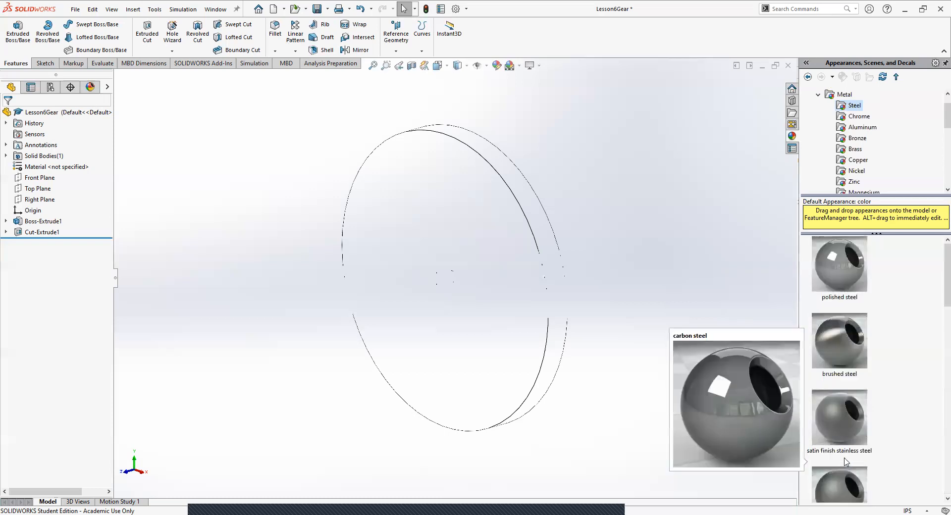
Step: Try to add the brushed steel appearance to the gear, checking the part from both sides
click(835, 354)
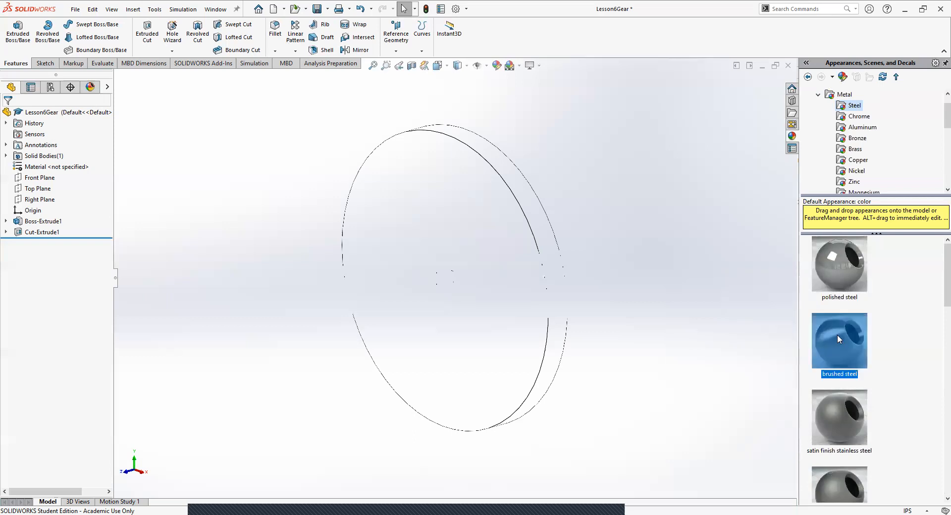
right_click(824, 334)
click(847, 340)
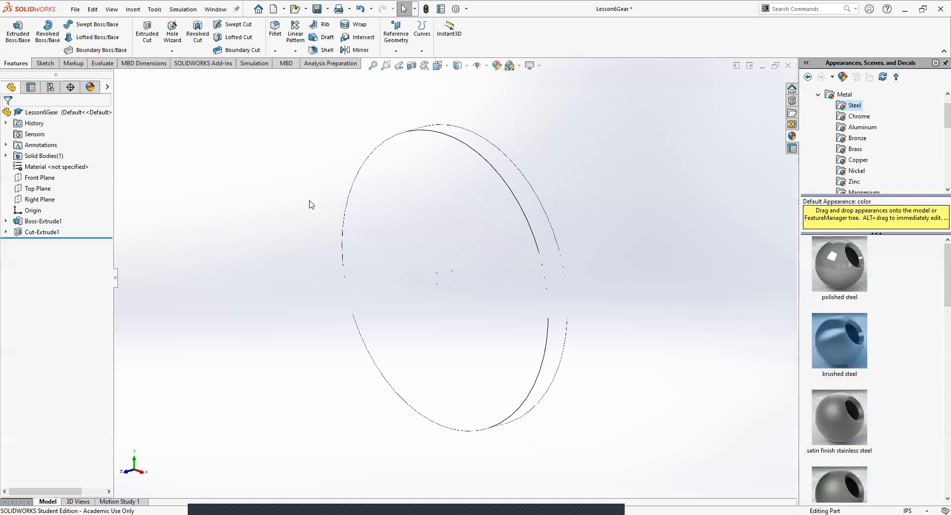
middle_drag(287, 266, 477, 198)
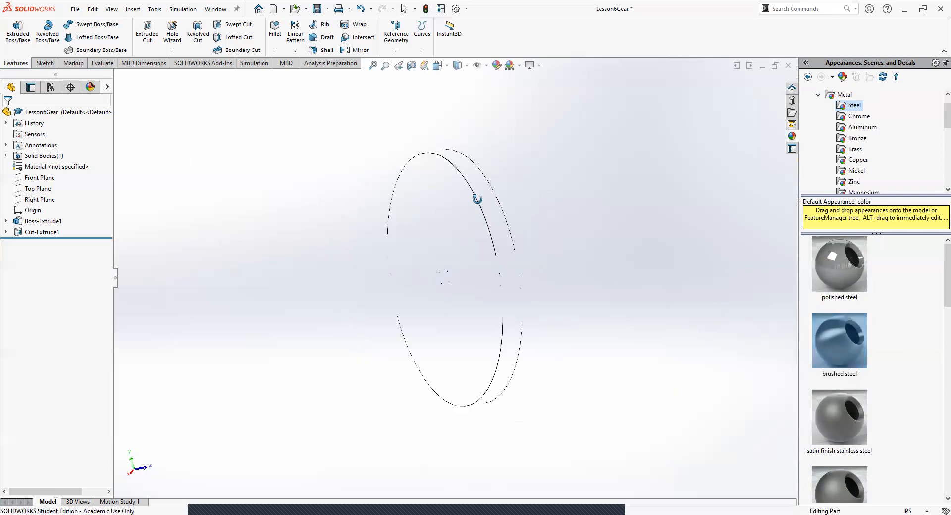
click(505, 263)
middle_drag(586, 297, 371, 292)
scroll(447, 216, up, 1)
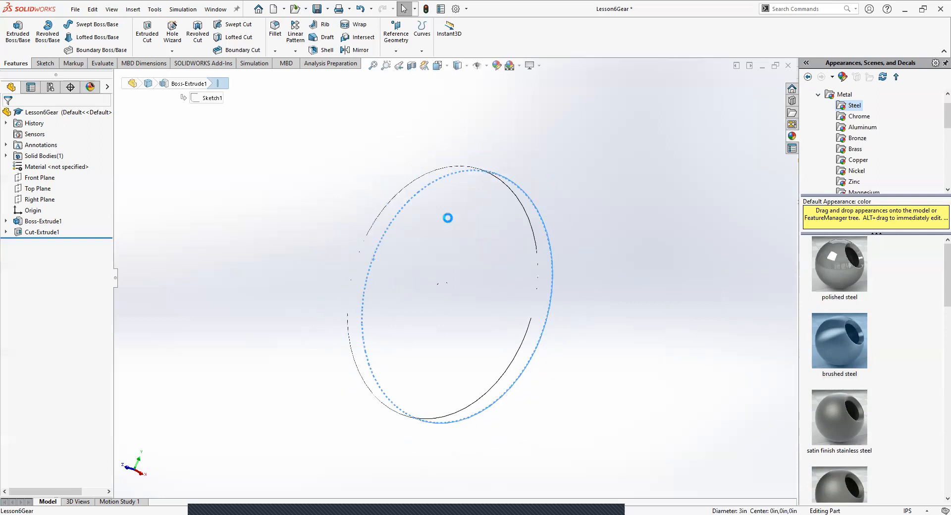
click(446, 216)
click(251, 194)
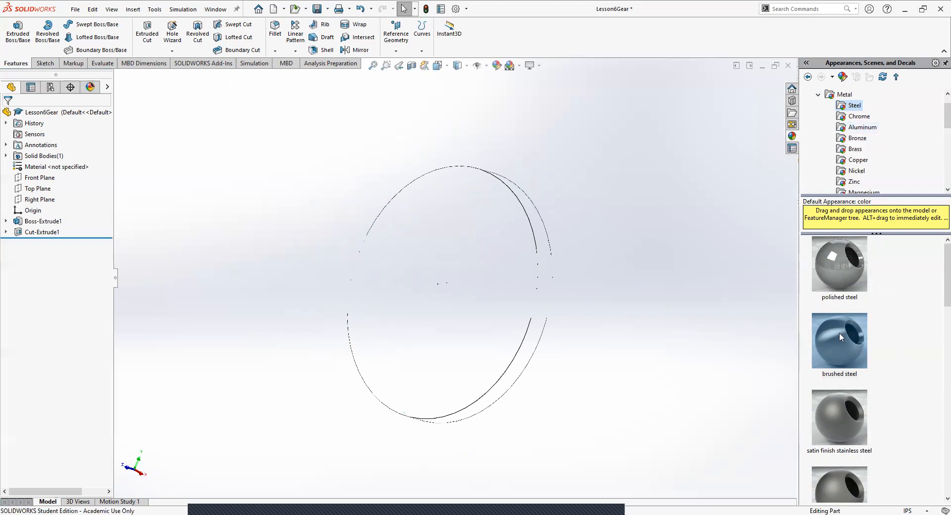
Step: Try dropping the brushed steel appearance into the empty graphics area beside the gear
mouse_move(839, 334)
drag(845, 342, 686, 269)
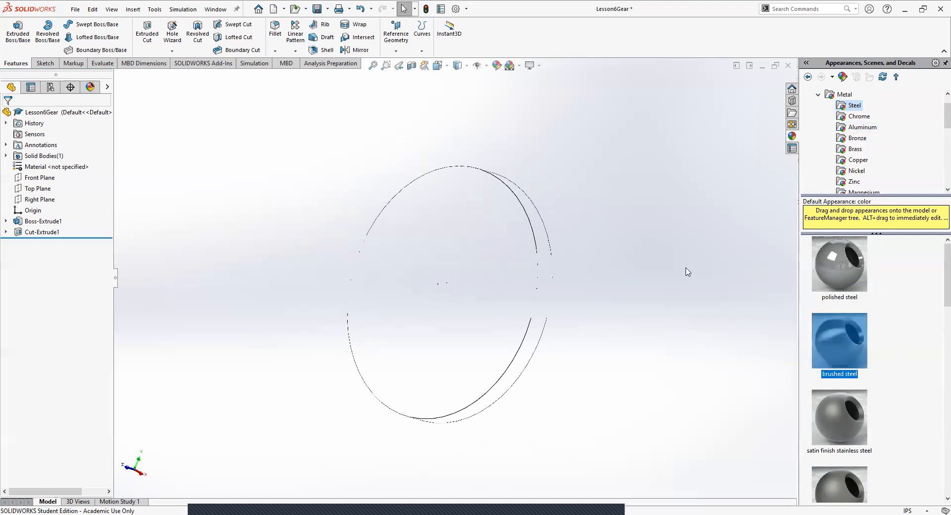
mouse_move(830, 340)
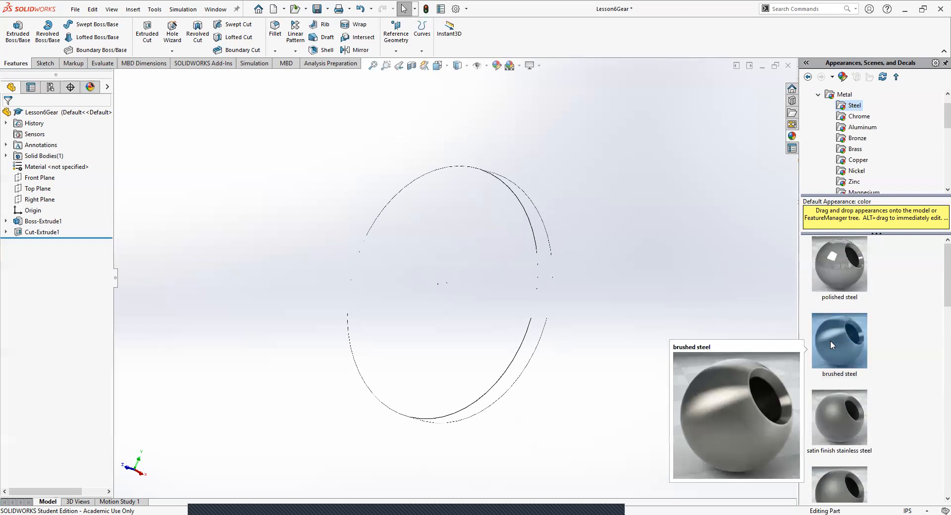
Step: Look through the remaining appearance categories and the metal types, then show the steel appearances again
scroll(852, 148, up, 2)
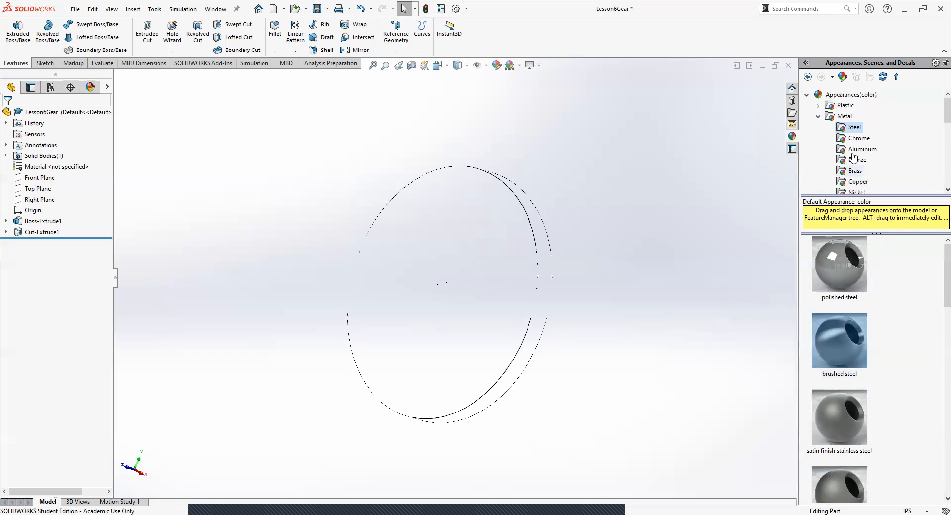
click(819, 117)
scroll(842, 163, down, 2)
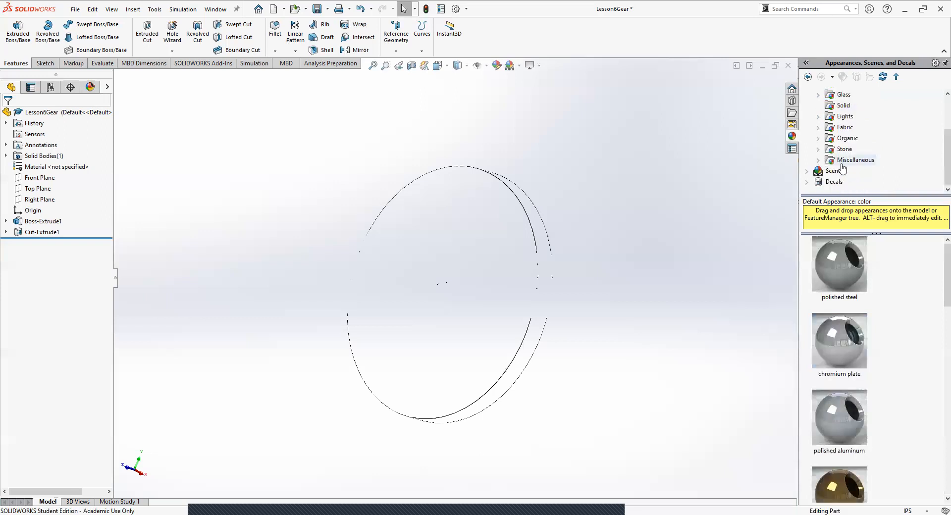
scroll(816, 127, up, 2)
click(818, 117)
scroll(850, 138, down, 7)
scroll(854, 141, up, 5)
scroll(854, 140, up, 3)
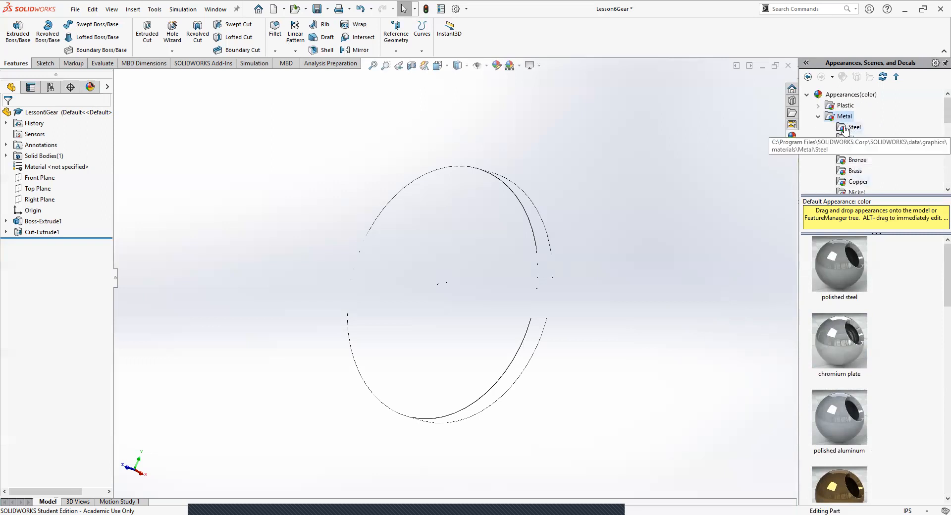
click(846, 130)
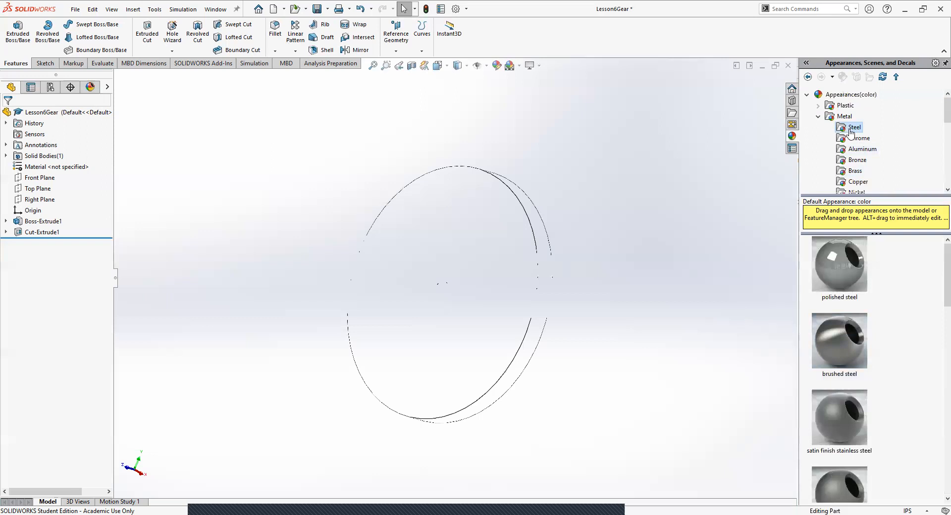
Step: Look through the steel appearances and try adding polished steel to the gear
scroll(853, 287, down, 2)
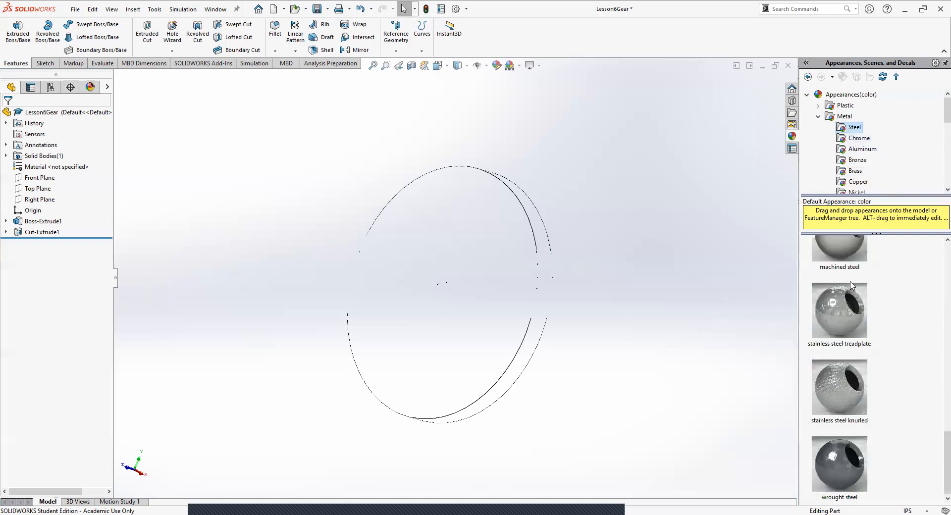
scroll(866, 364, up, 2)
click(831, 267)
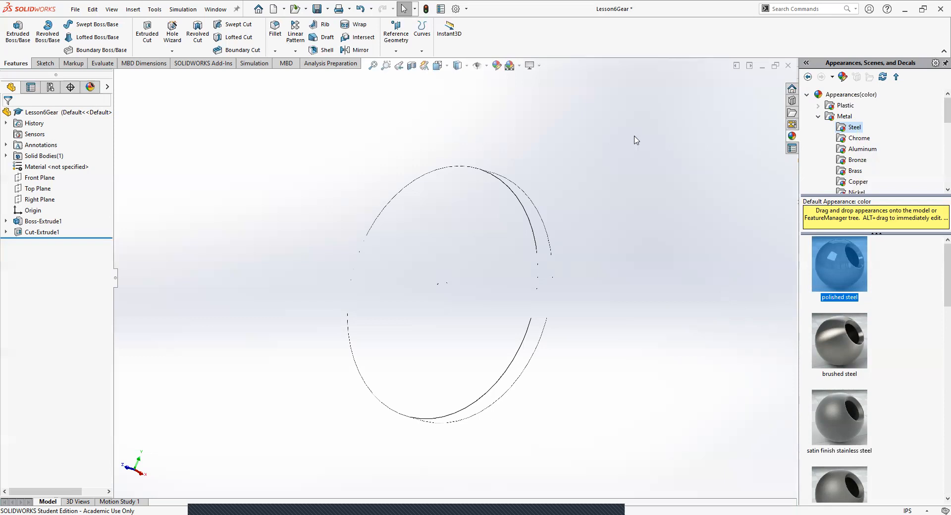
Step: Examine the available metal types, the remaining steel appearances and the other appearance categories
scroll(866, 171, down, 1)
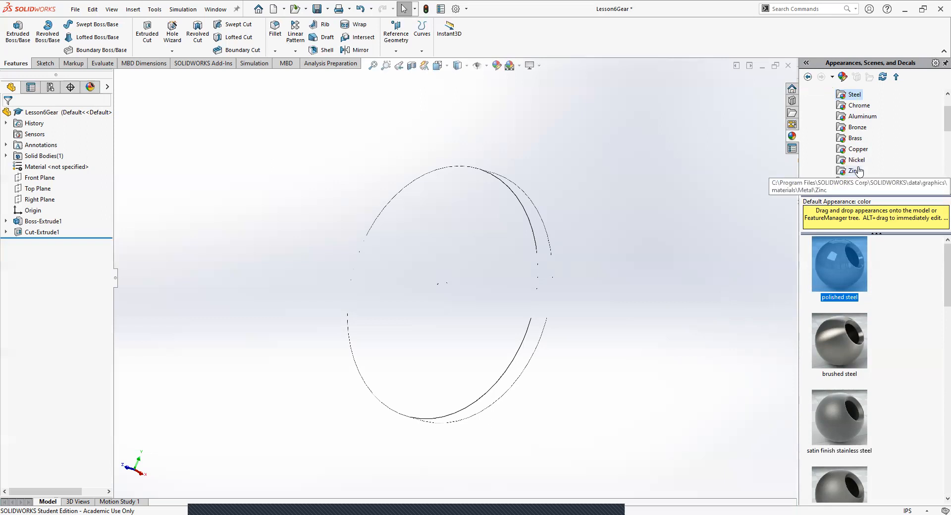
scroll(859, 169, down, 3)
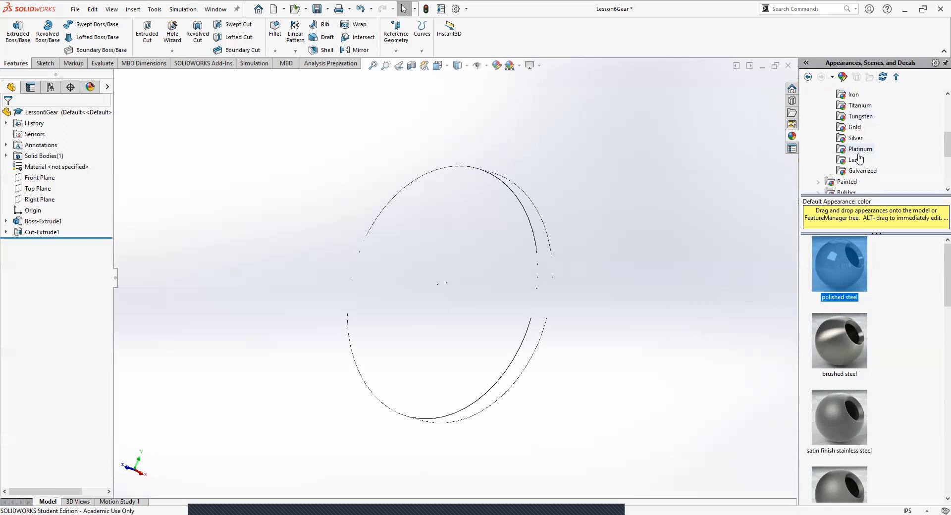
scroll(862, 173, up, 5)
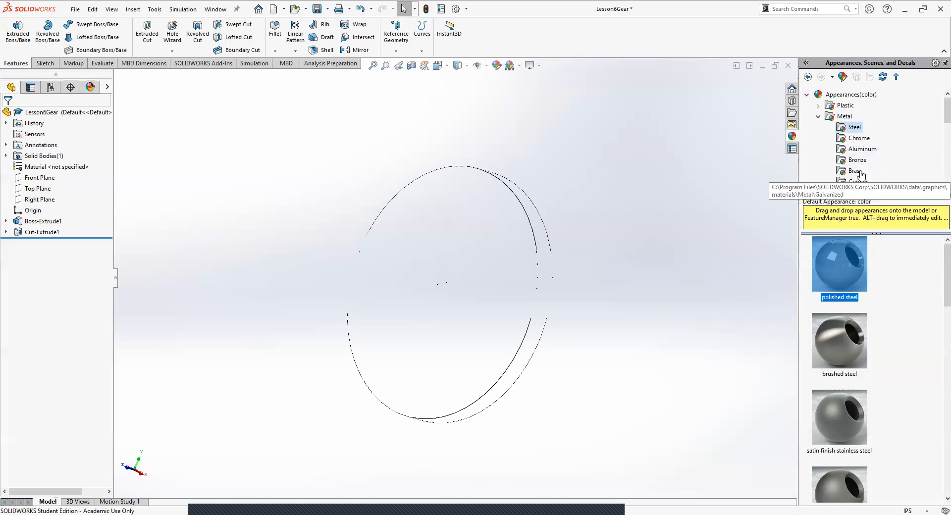
click(923, 396)
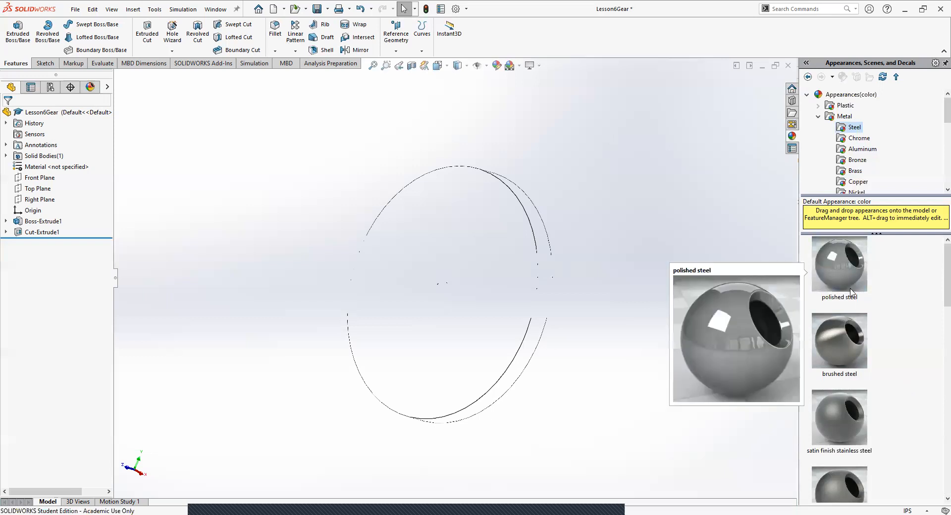
scroll(857, 302, down, 5)
scroll(865, 318, down, 5)
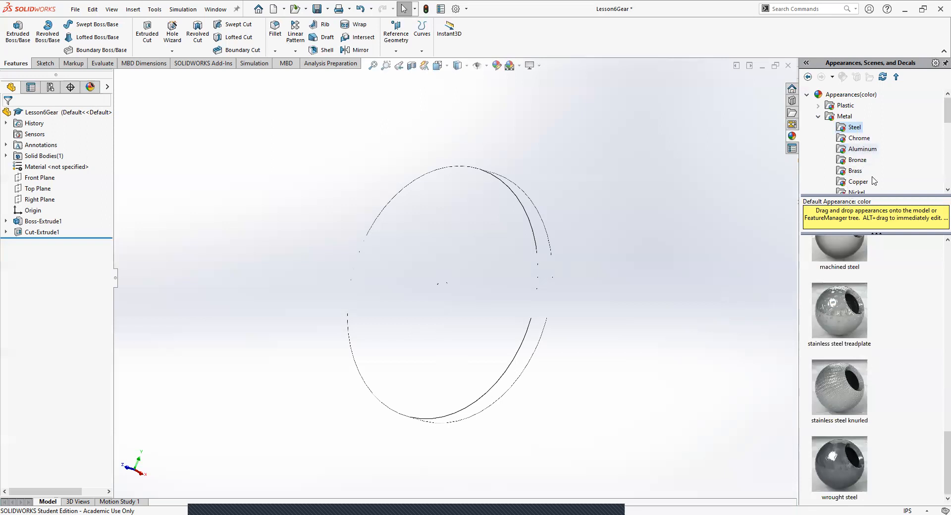
scroll(866, 183, down, 2)
scroll(865, 183, down, 2)
scroll(866, 184, up, 4)
Step: Leave the metals and apply the clear glass appearance from the gloss glasses to the gear
click(818, 118)
scroll(829, 144, down, 1)
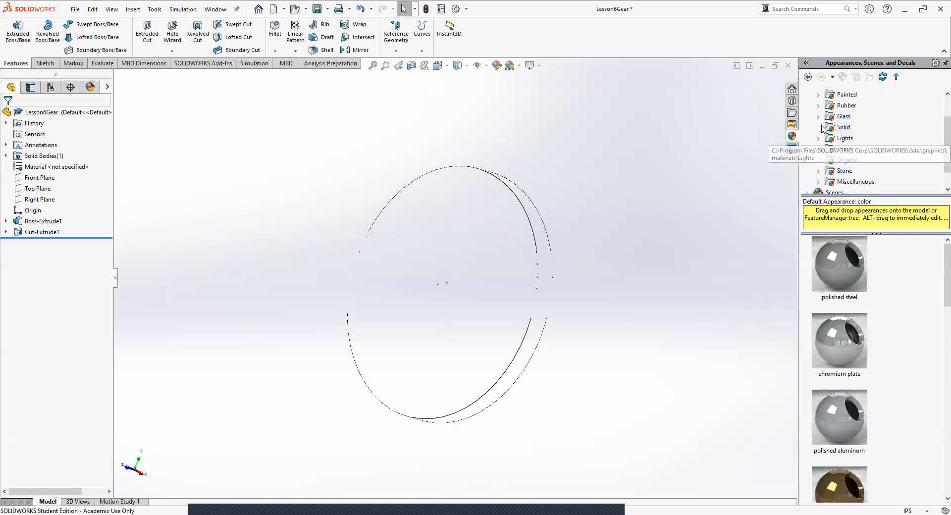
click(818, 117)
click(854, 127)
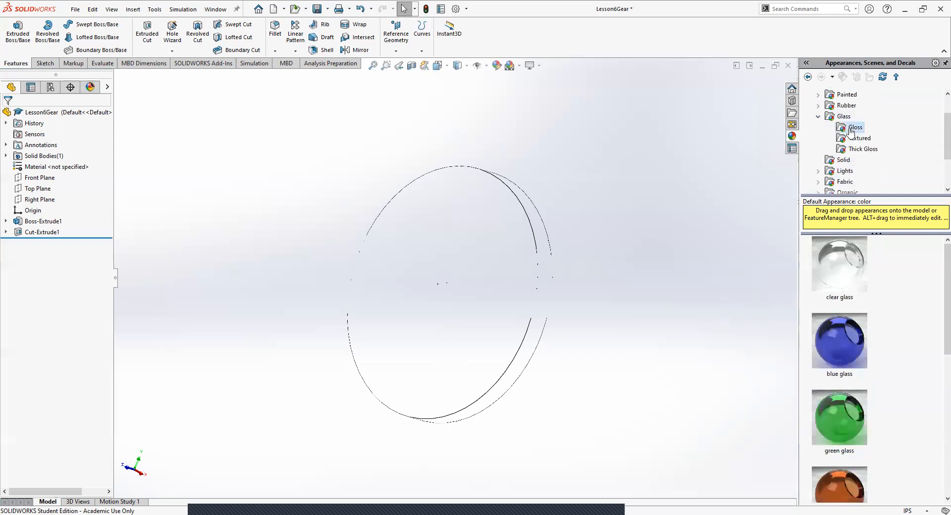
click(840, 257)
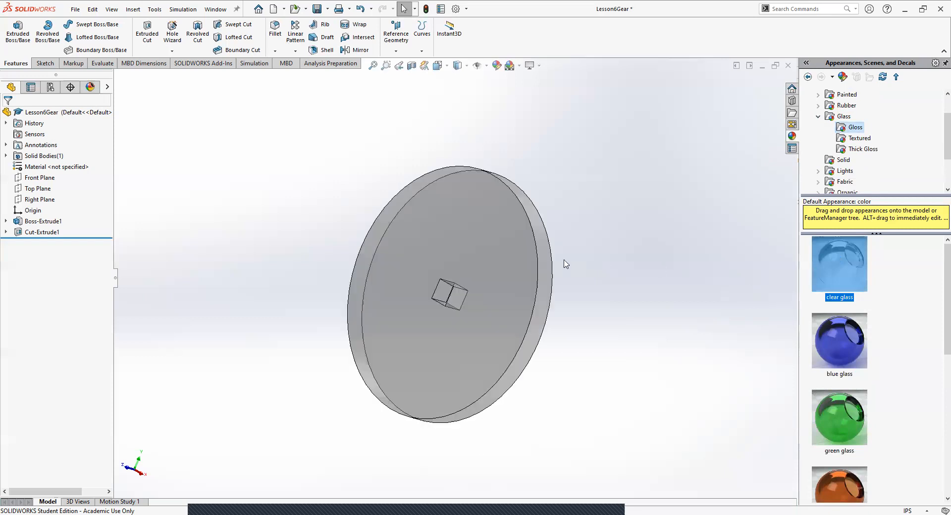
middle_drag(456, 335, 592, 369)
Step: Change the gear's appearance to reflective blue glass and check the part from another side
scroll(936, 411, down, 5)
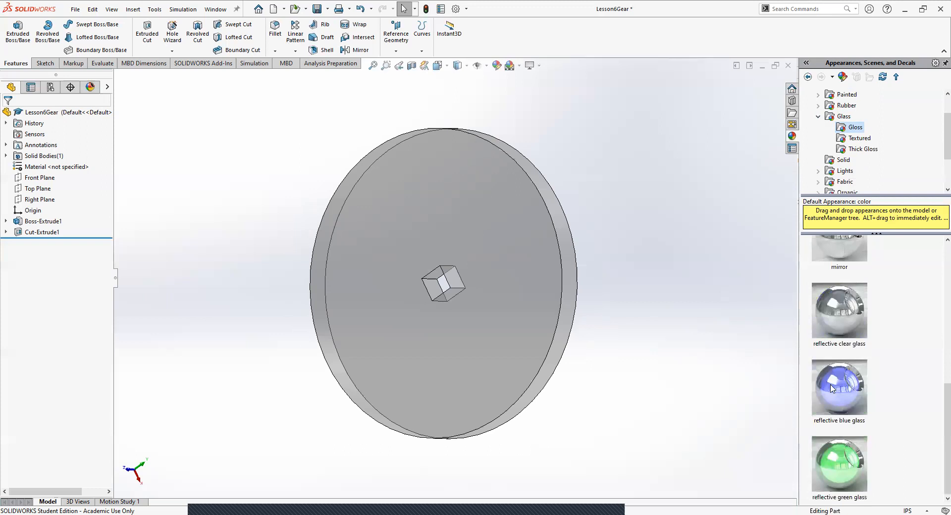
click(843, 395)
middle_drag(596, 292, 392, 360)
Step: Try the old english brick, old english brick2 and weathered brick appearances from the stone category on the gear
scroll(827, 135, up, 1)
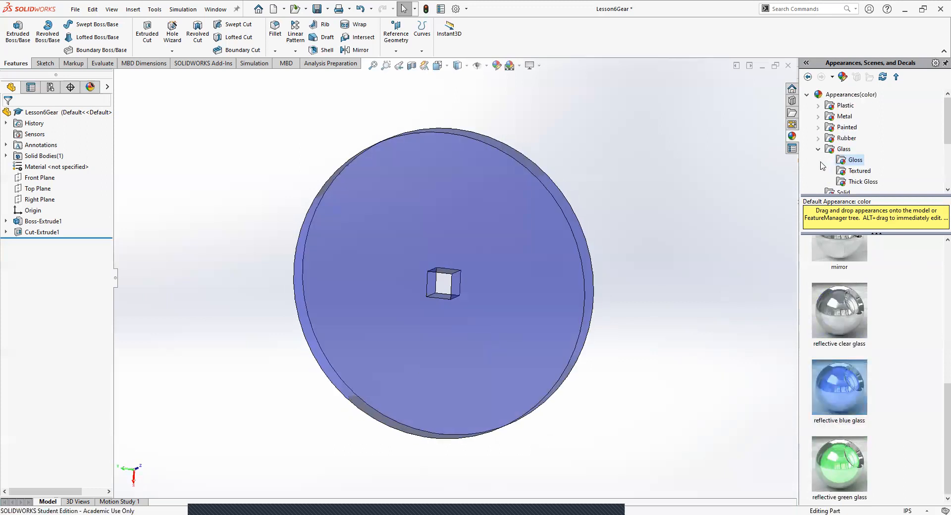
click(818, 151)
scroll(817, 151, down, 2)
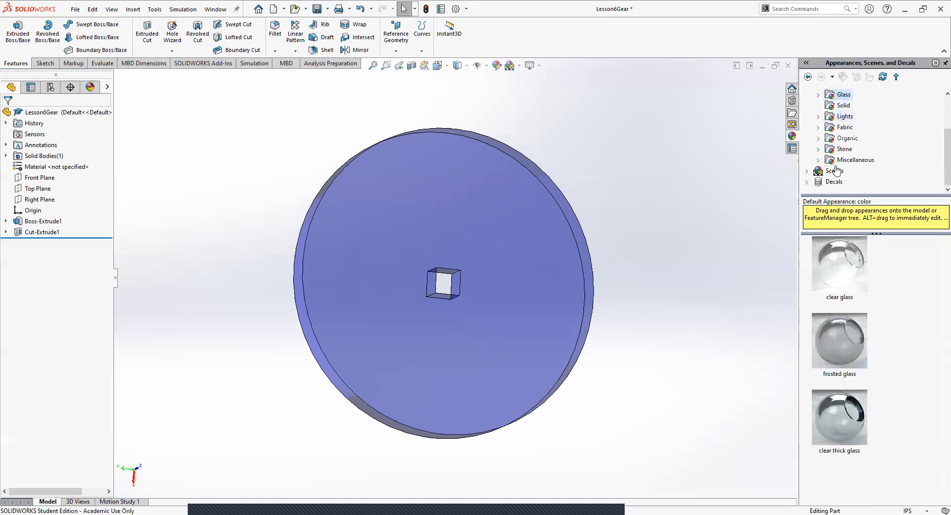
click(818, 149)
click(855, 159)
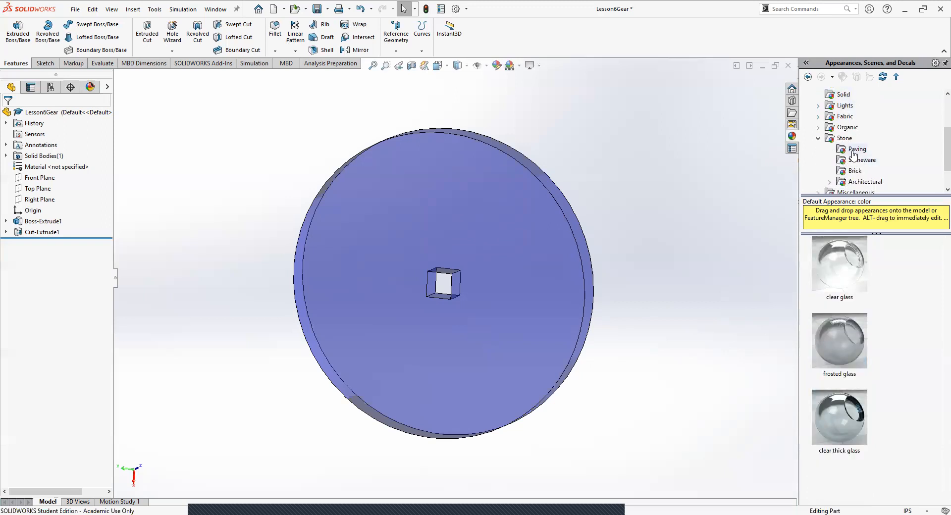
click(852, 161)
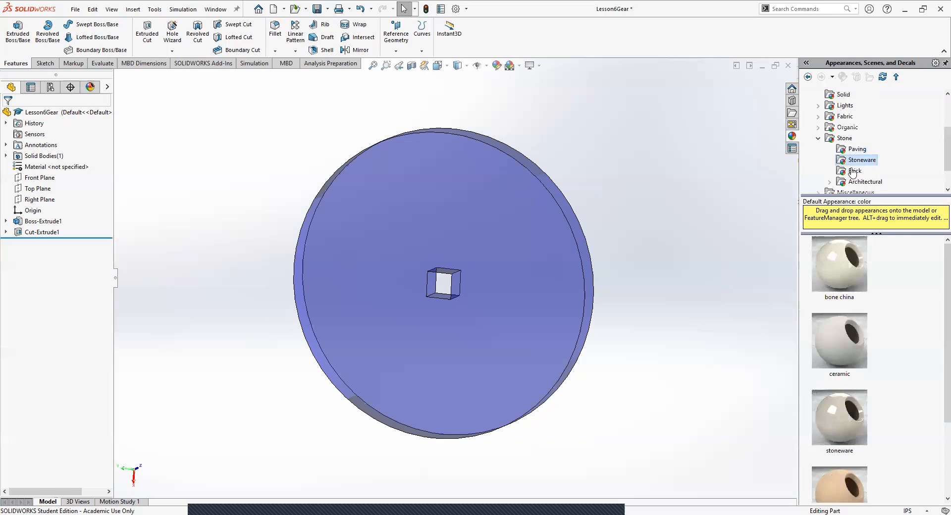
click(850, 172)
click(848, 289)
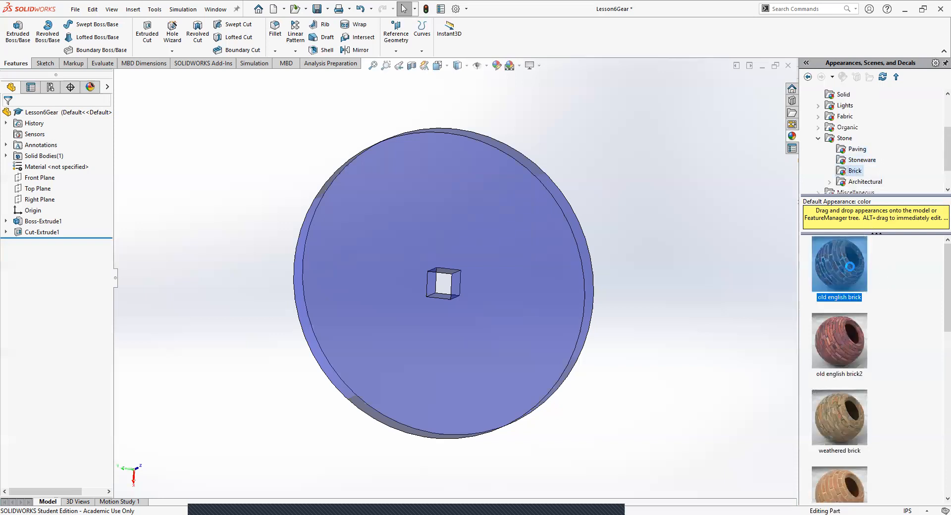
click(846, 340)
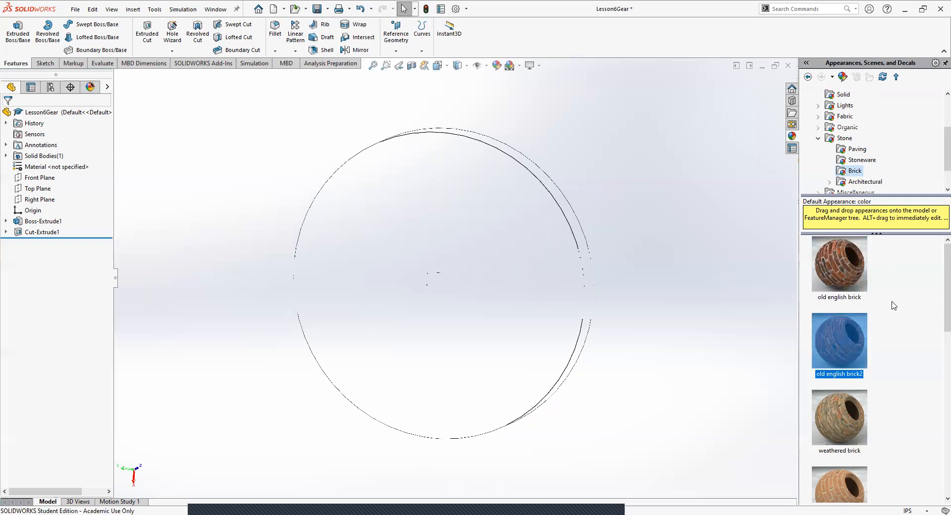
click(858, 416)
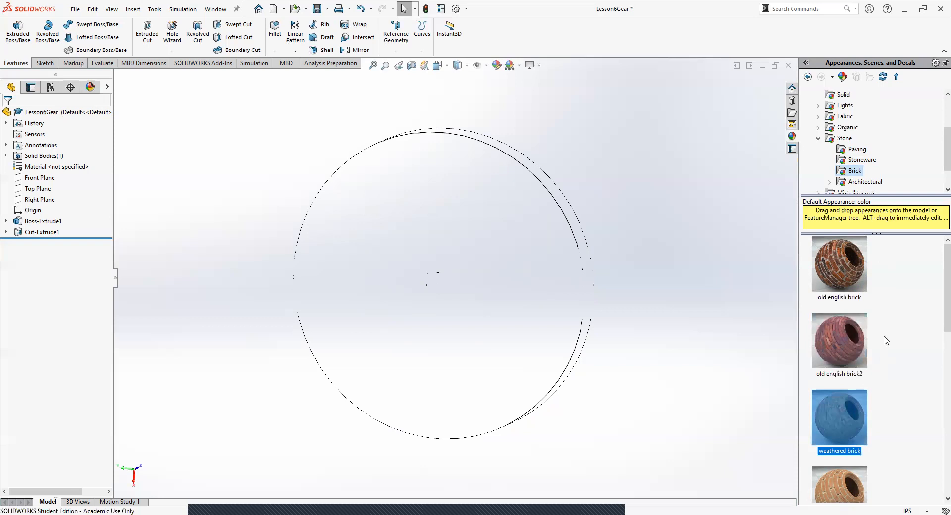
Step: Collapse the stone types and try the wet concrete 2d appearance on the gear
click(818, 139)
scroll(818, 144, up, 2)
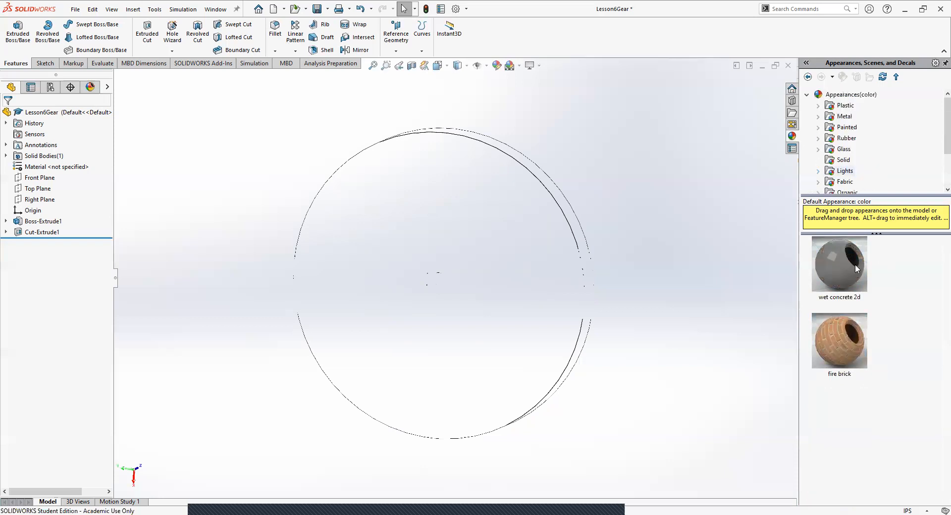
click(859, 281)
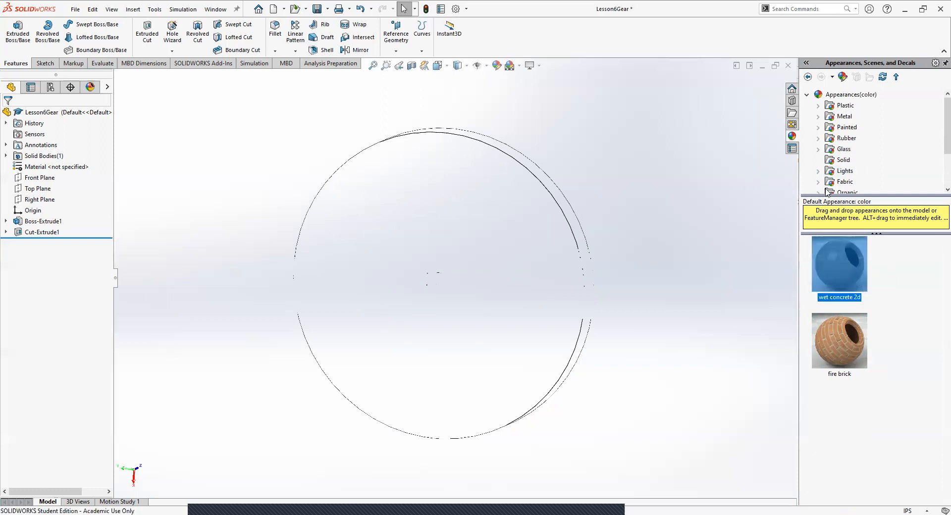
Step: Apply the gloss clear glass appearance to the gear, replacing it with frosted glass from the textured glasses
click(818, 149)
click(853, 160)
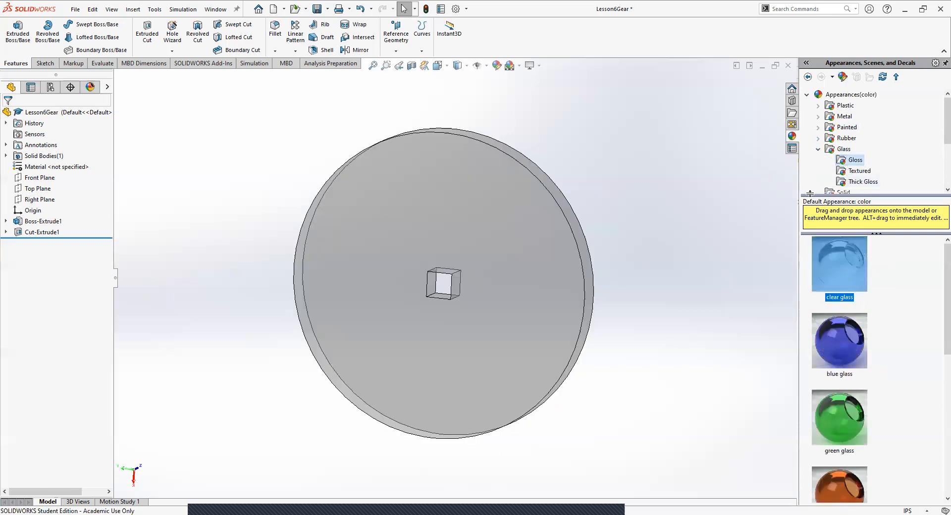
click(858, 171)
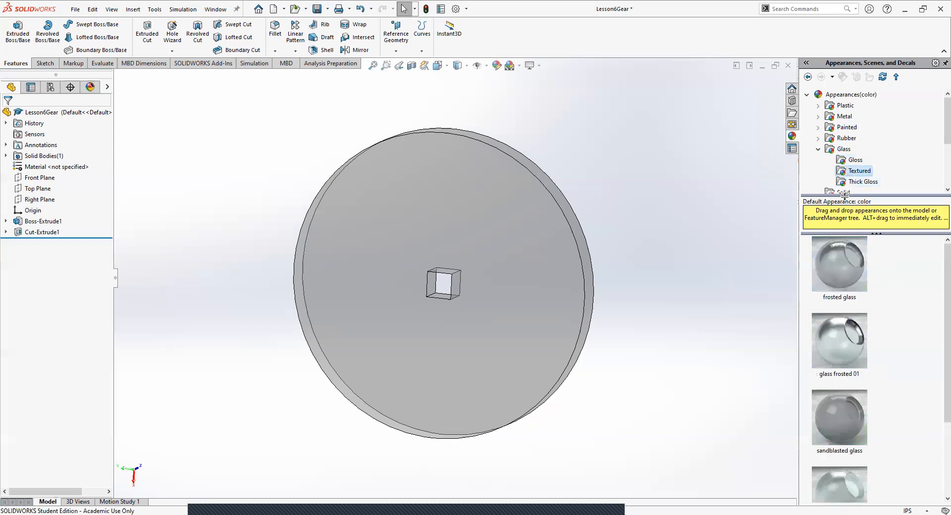
click(840, 264)
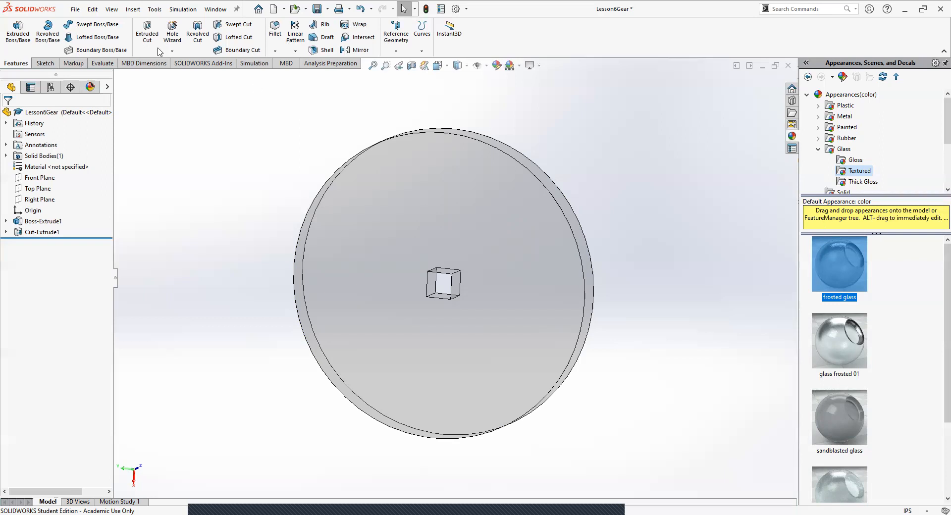
Step: Evaluate the gear's mass properties, point out the values from volume through the moments of inertia, and close the report
click(112, 63)
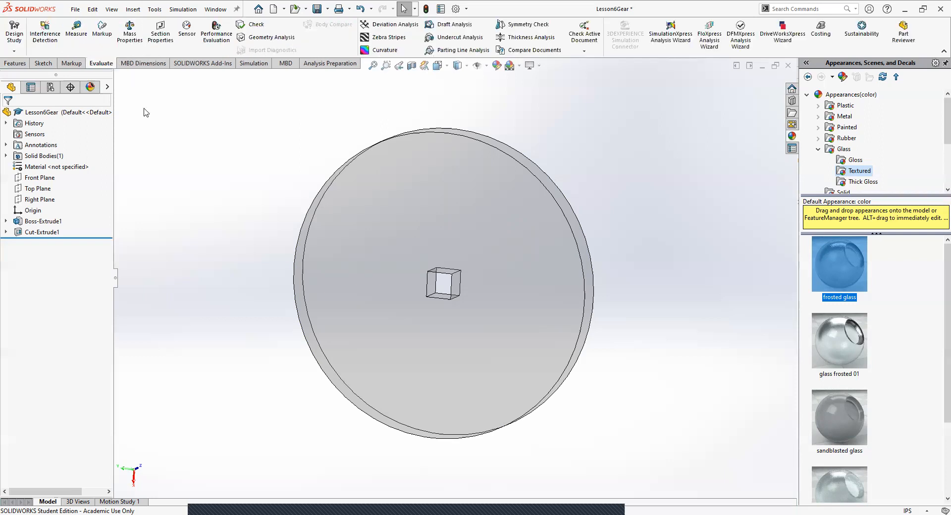
click(129, 31)
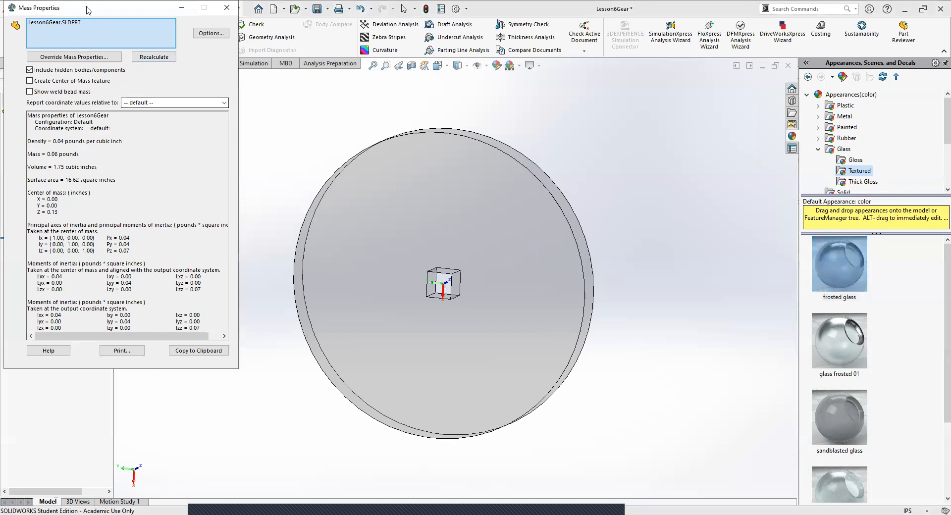
drag(87, 9, 156, 99)
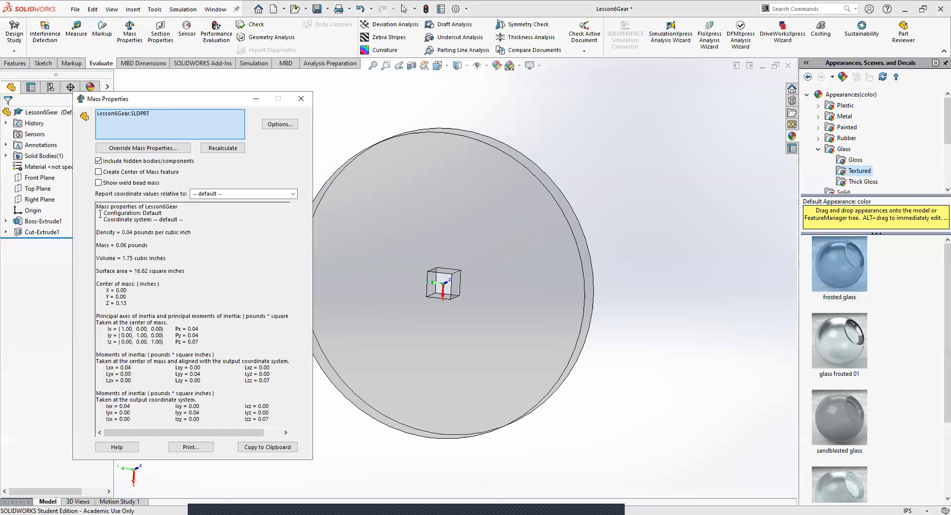
drag(109, 256, 169, 272)
drag(234, 329, 237, 330)
drag(97, 256, 273, 424)
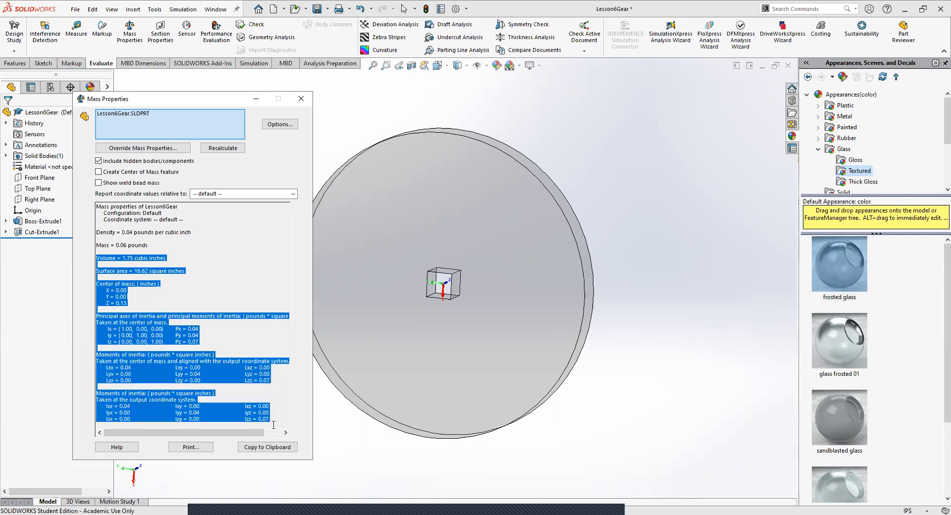
click(154, 261)
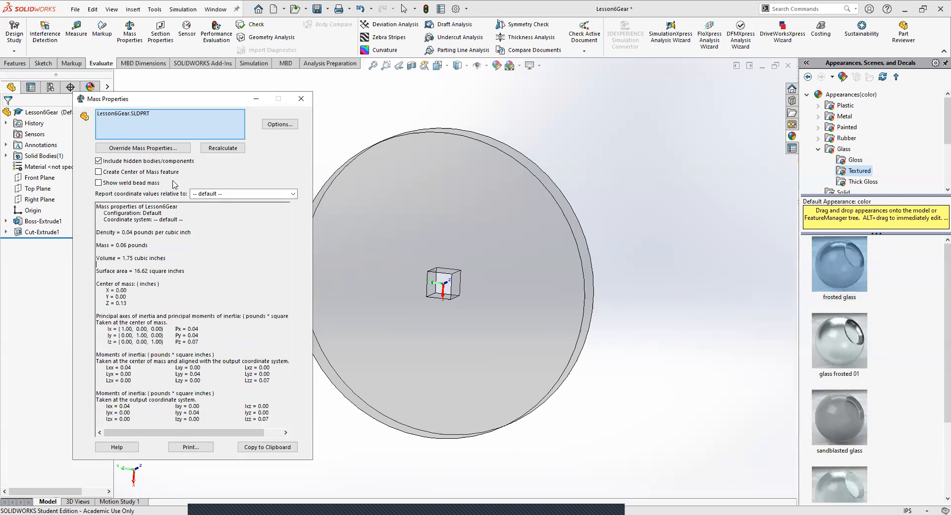
click(300, 99)
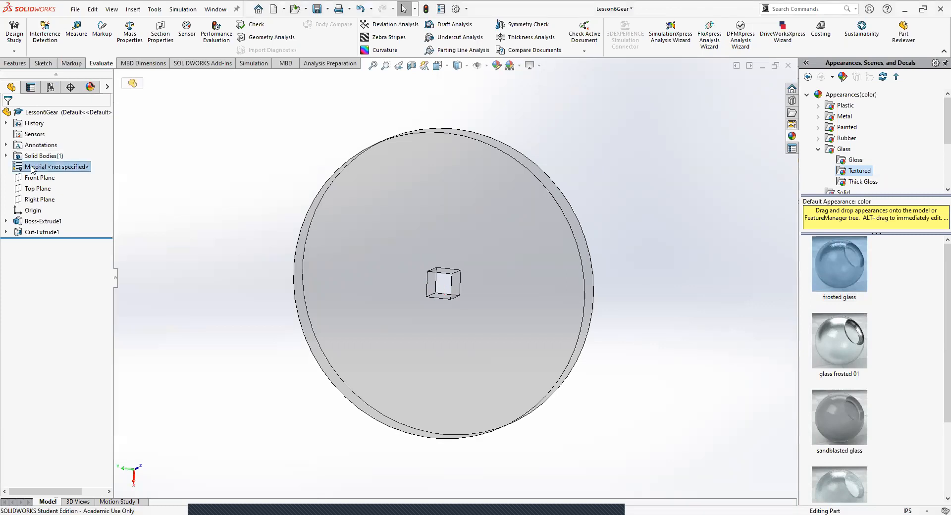
right_click(32, 169)
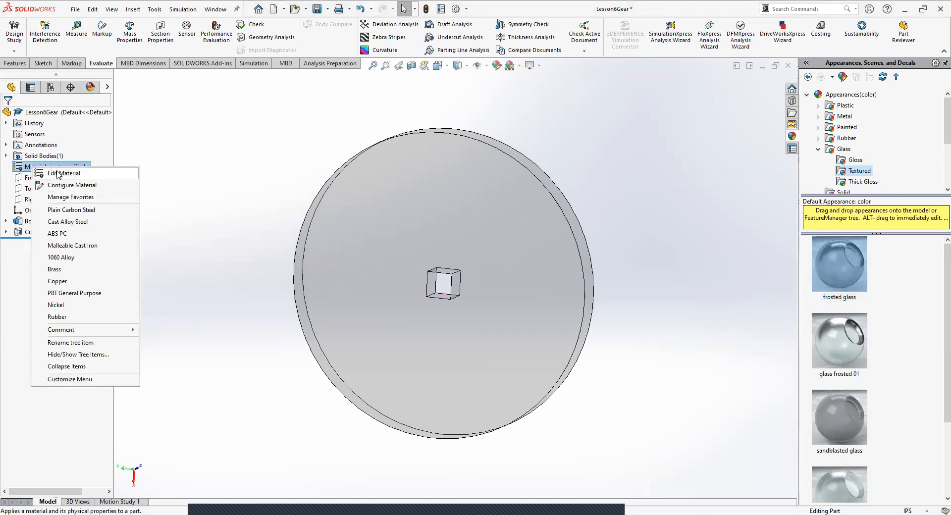
click(58, 174)
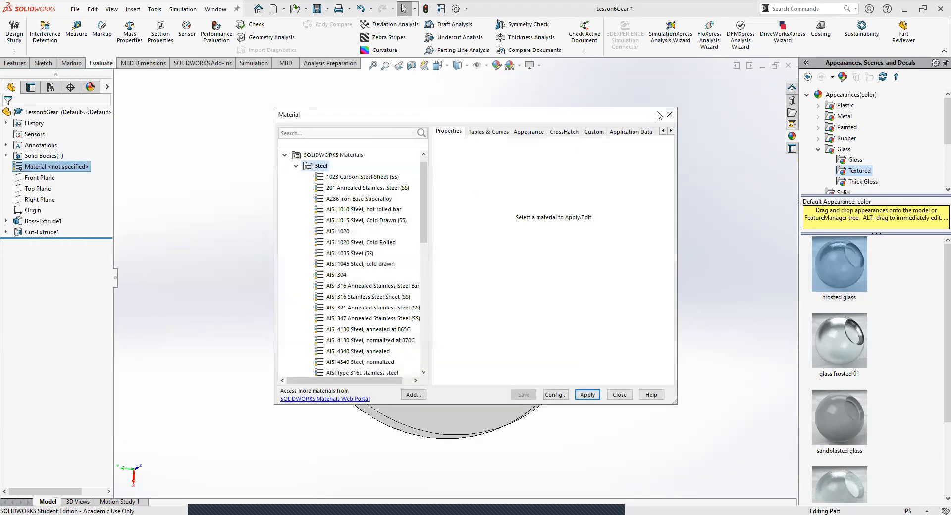
click(667, 116)
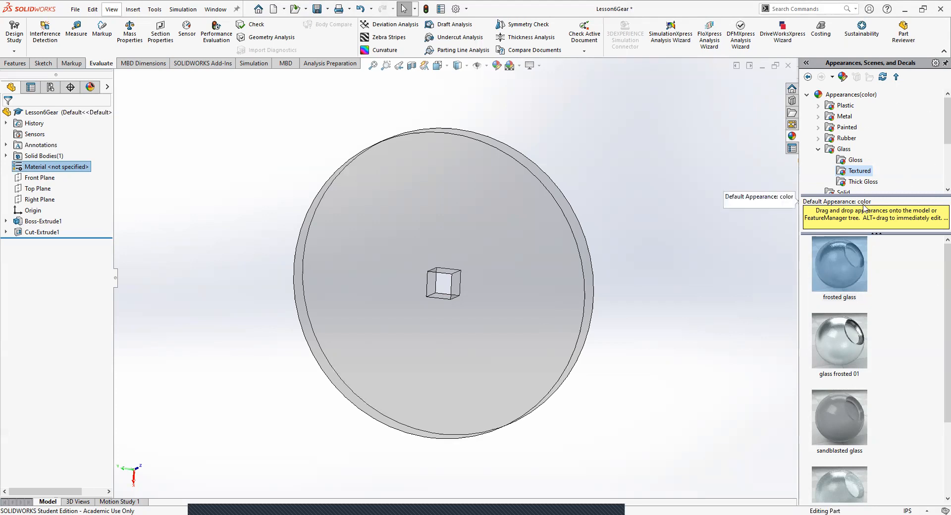
Step: Open the material library for the gear, browse its categories and view the A-Glass Fiber properties under Generic Glass Fibers
right_click(55, 169)
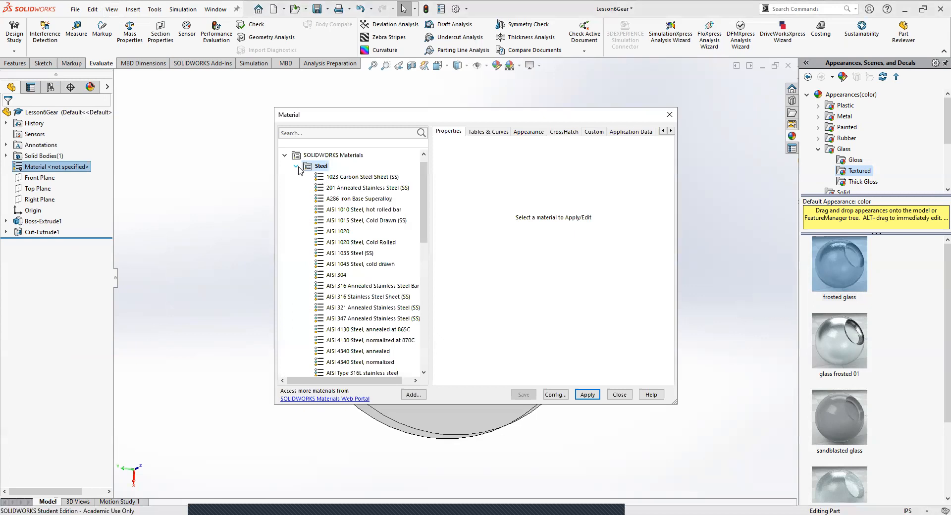
click(296, 167)
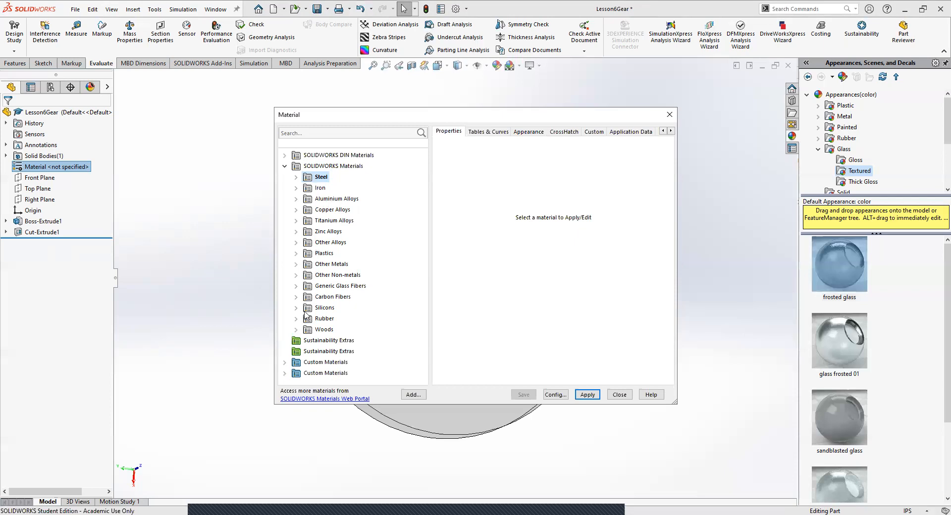
click(285, 366)
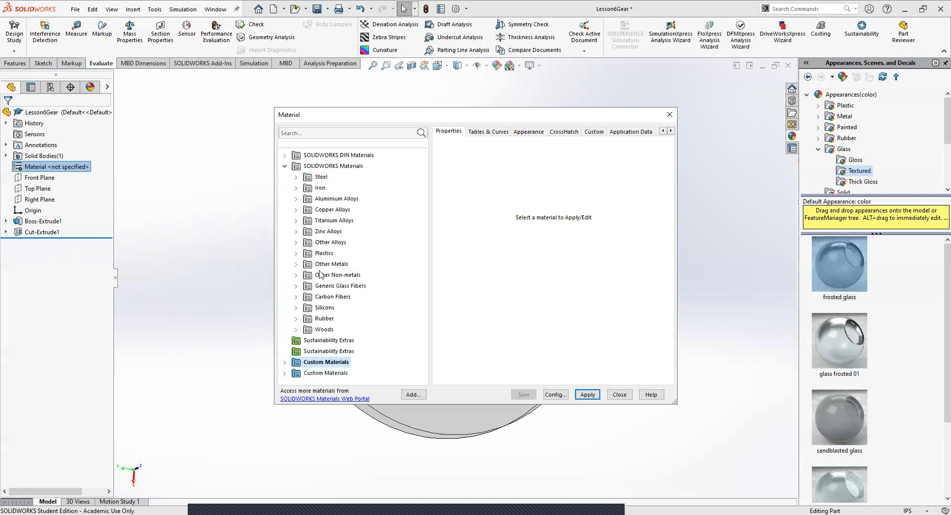
click(296, 286)
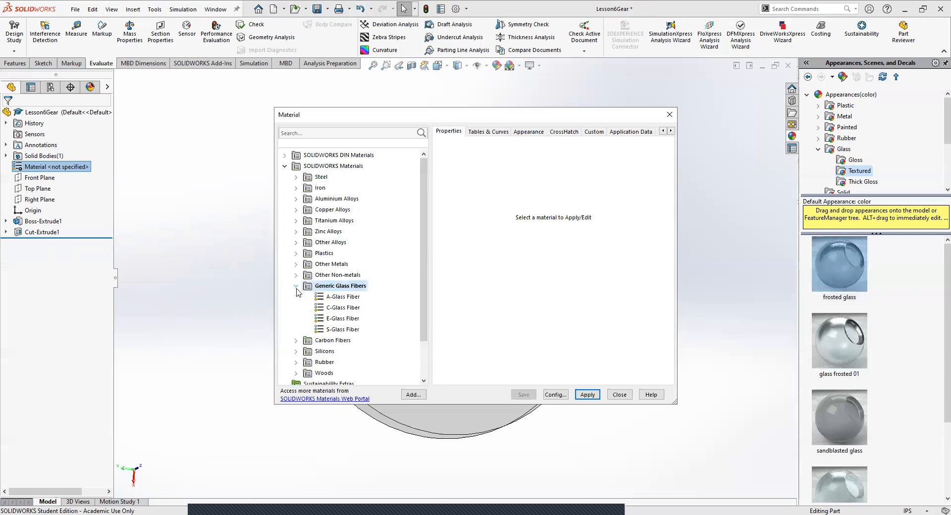
click(342, 298)
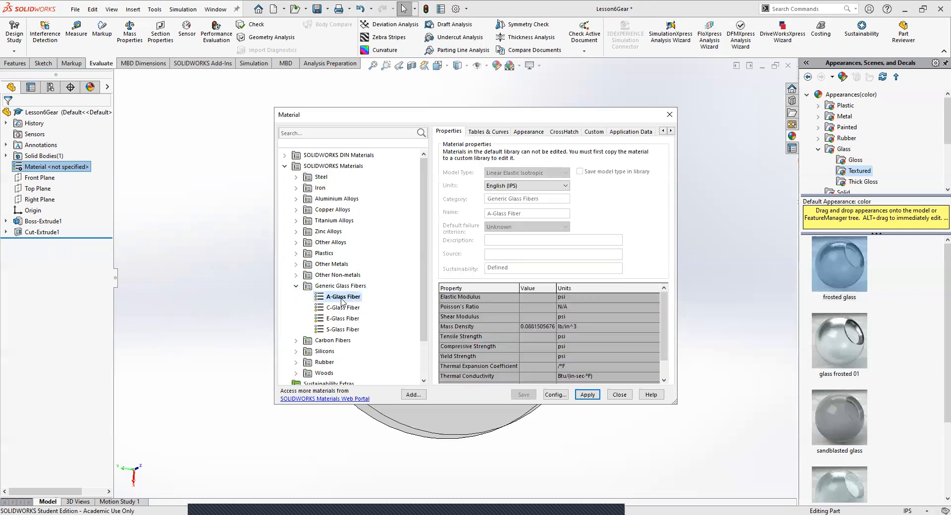
Step: Apply AISI 316 Annealed Stainless Steel Bar (SS) from the Steel category to the gear and close the material library
click(296, 176)
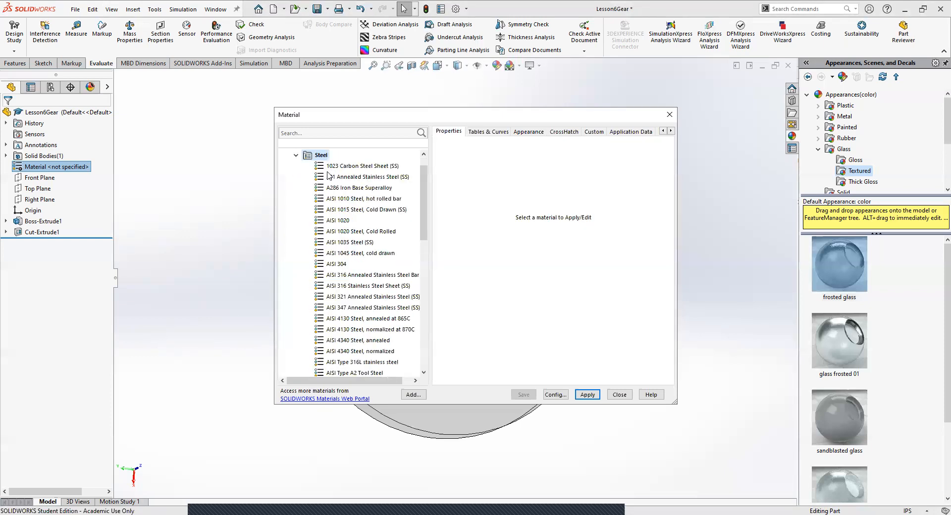
scroll(361, 332, down, 2)
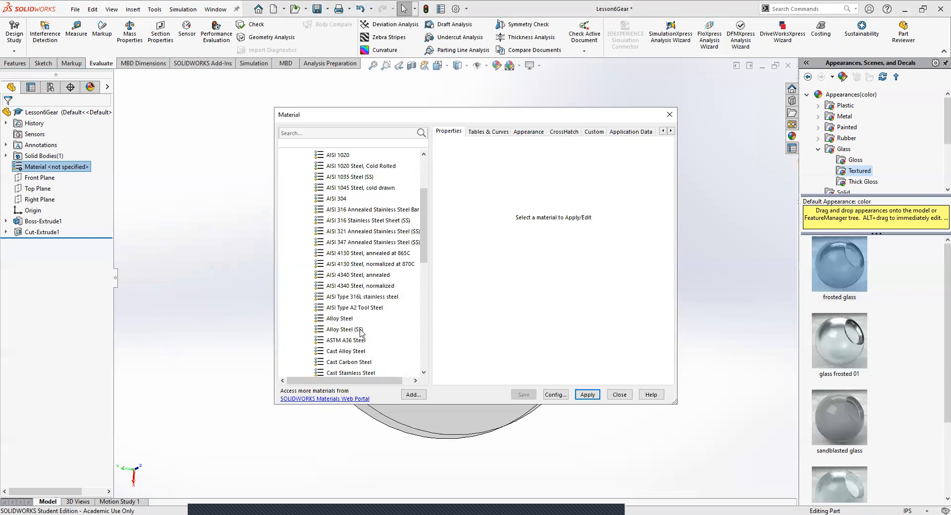
scroll(360, 332, down, 2)
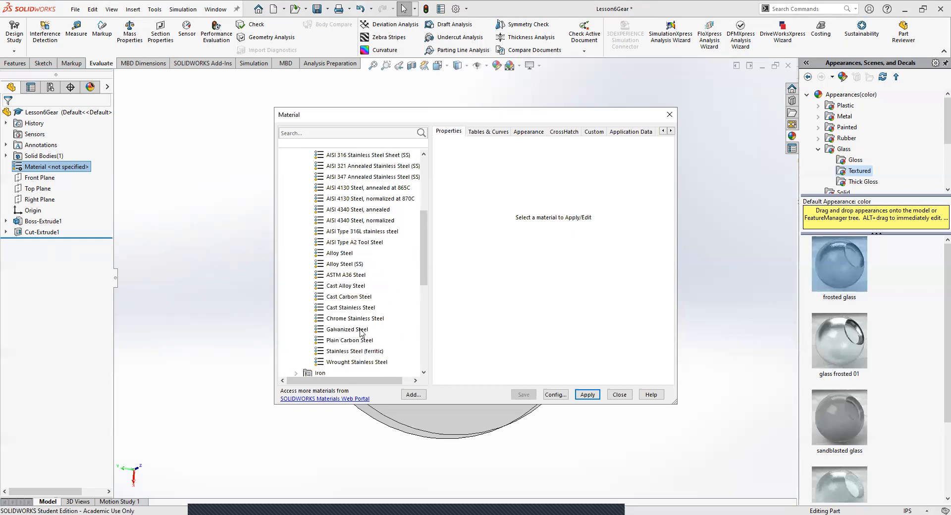
scroll(360, 330, up, 5)
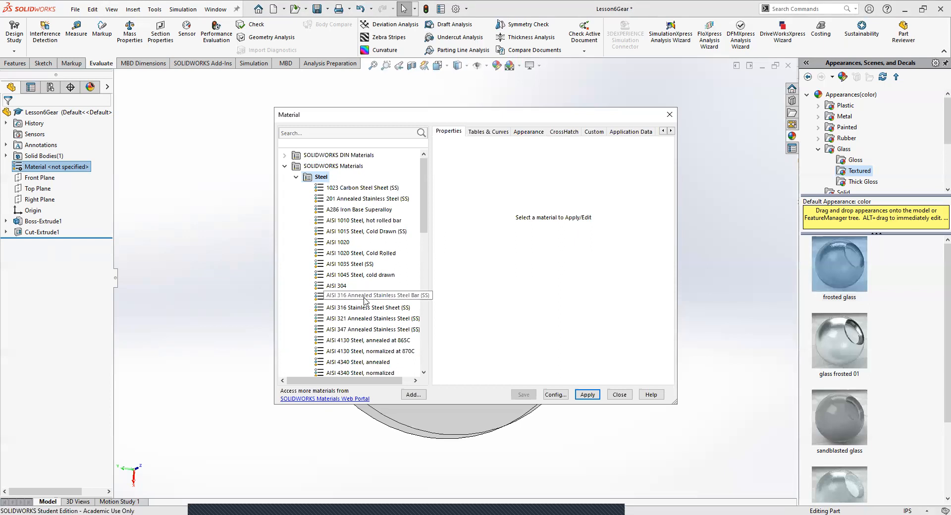
mouse_move(362, 301)
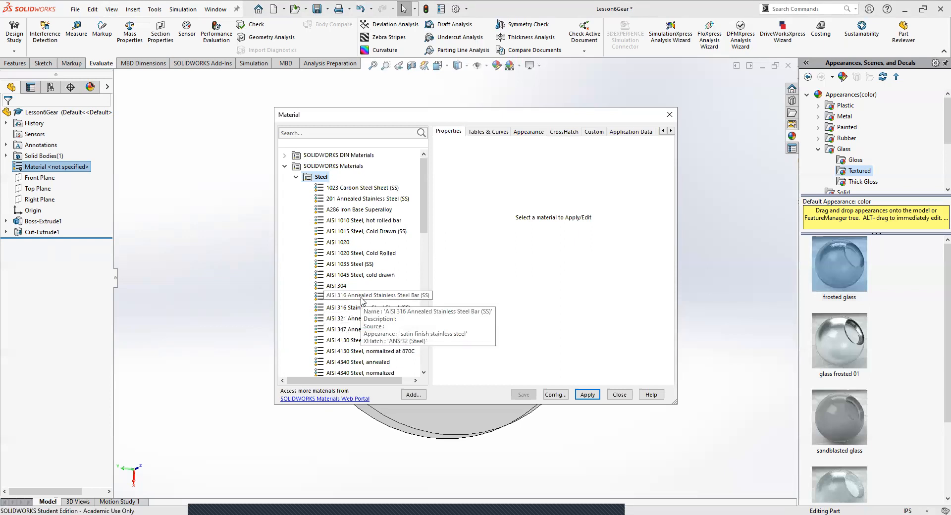
click(356, 297)
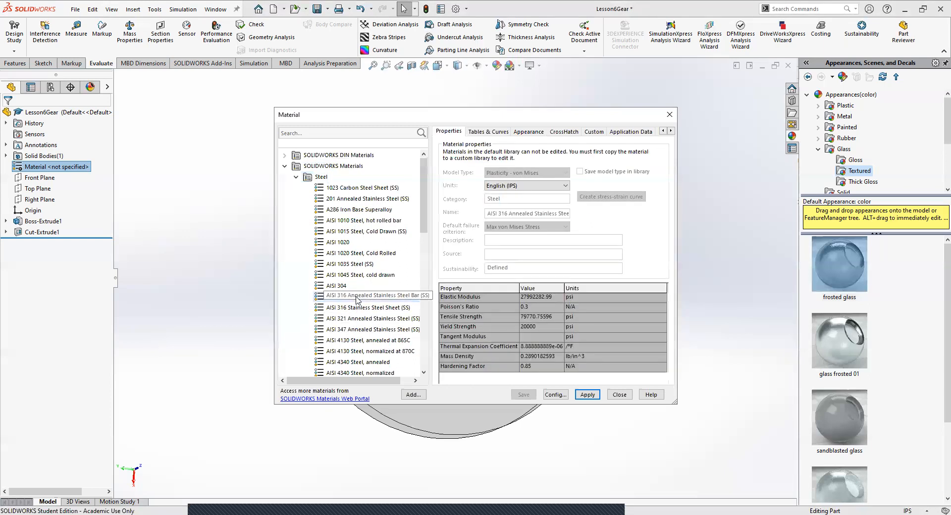
click(588, 395)
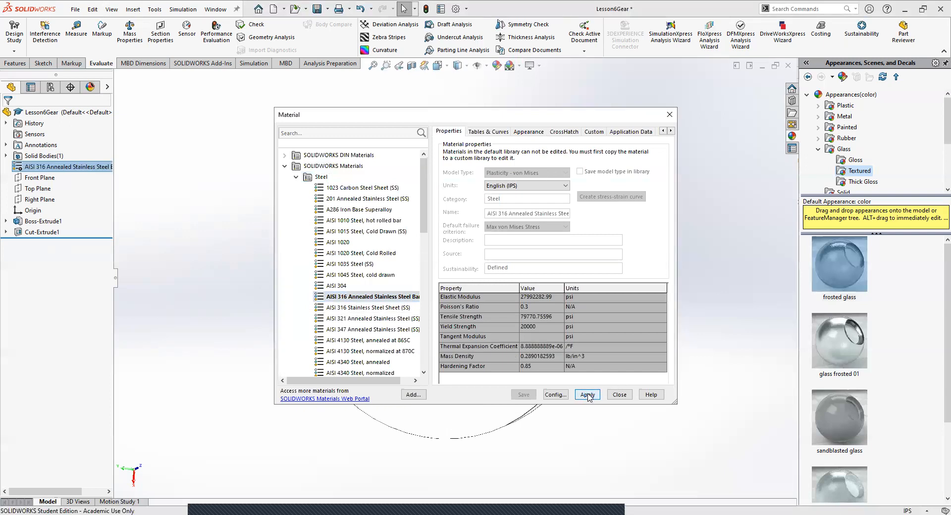
click(669, 117)
middle_drag(551, 257, 589, 248)
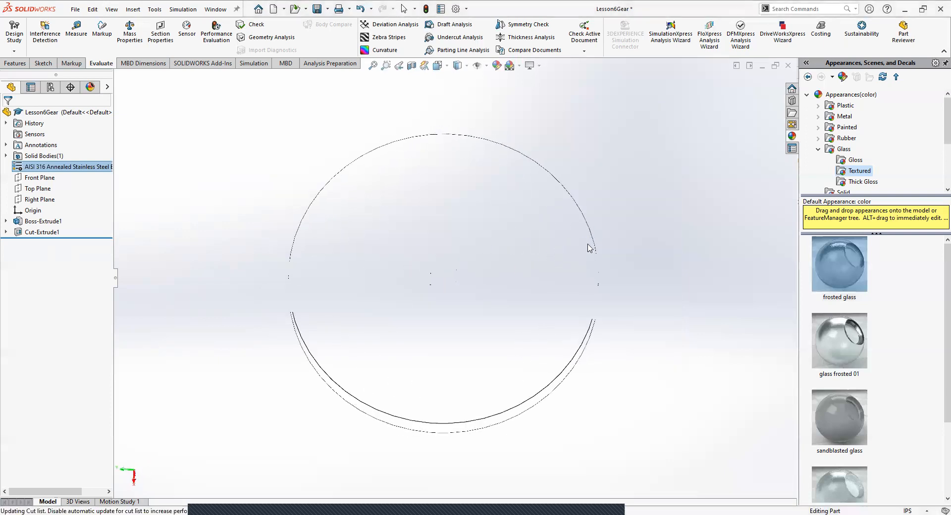
middle_drag(501, 263, 574, 252)
middle_drag(456, 230, 578, 230)
middle_drag(395, 238, 487, 231)
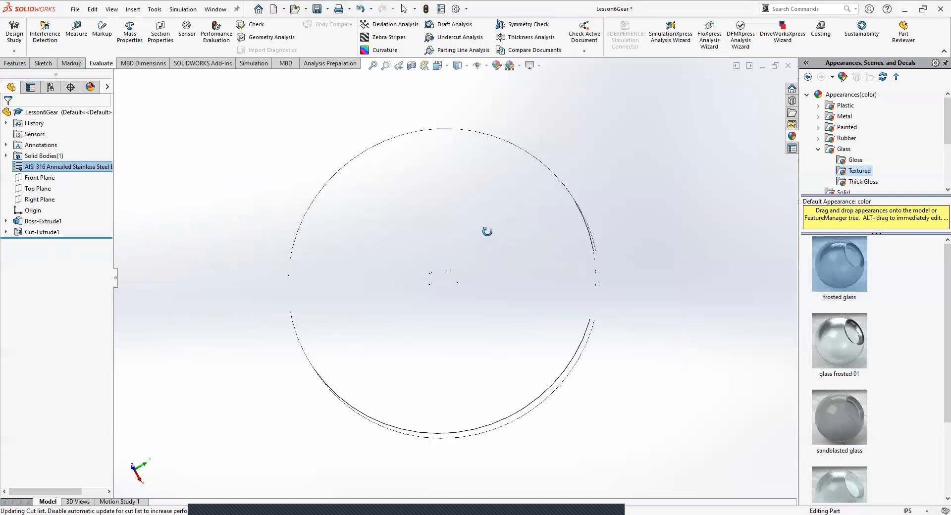
middle_drag(430, 212, 464, 251)
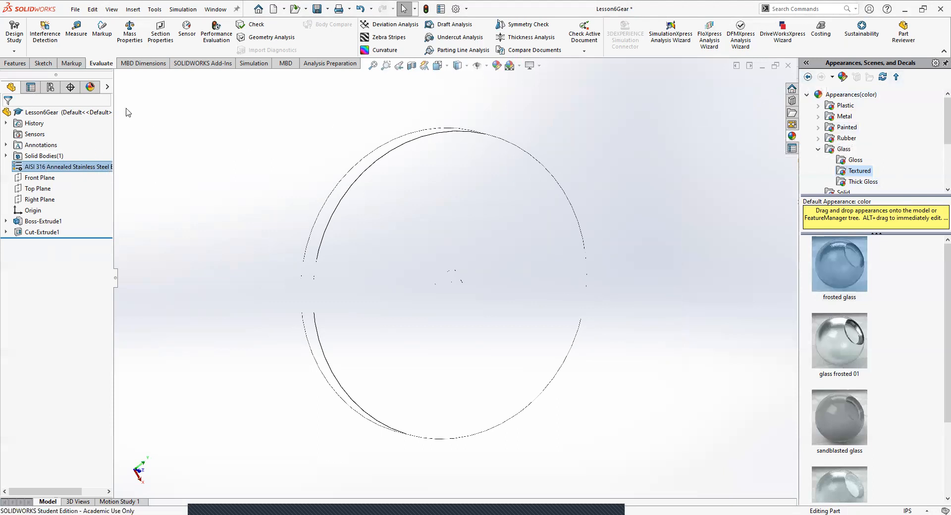
Step: Evaluate the gear's mass properties with the assigned steel and highlight the principal axes and moments of inertia in the report
click(129, 30)
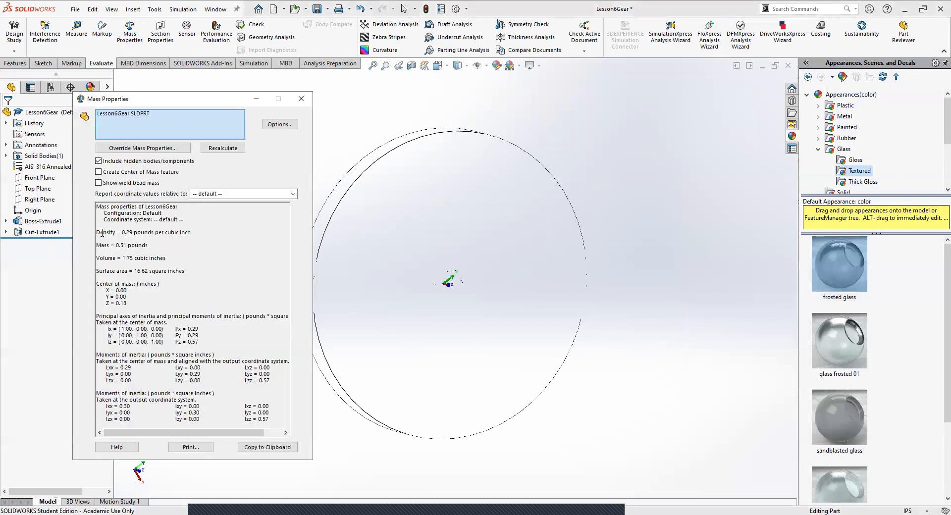
drag(98, 244, 238, 354)
click(135, 271)
drag(273, 419, 91, 322)
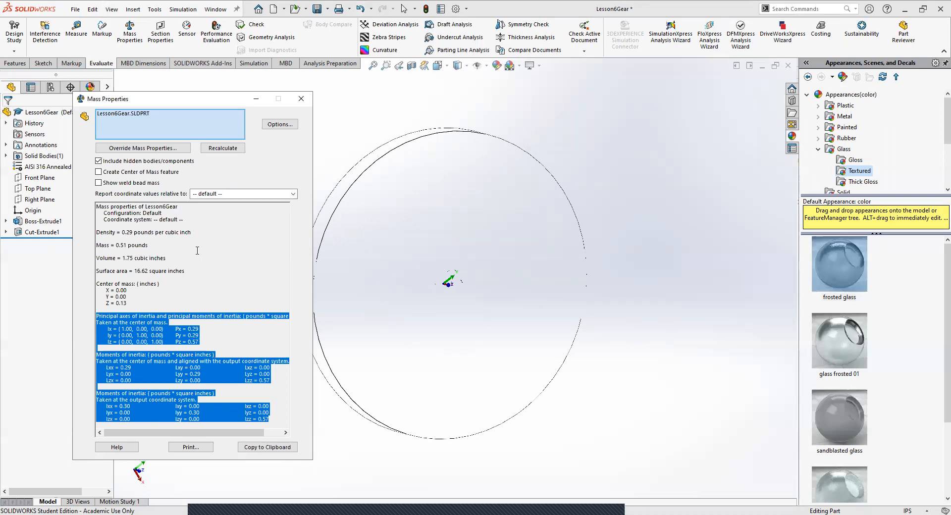
click(138, 322)
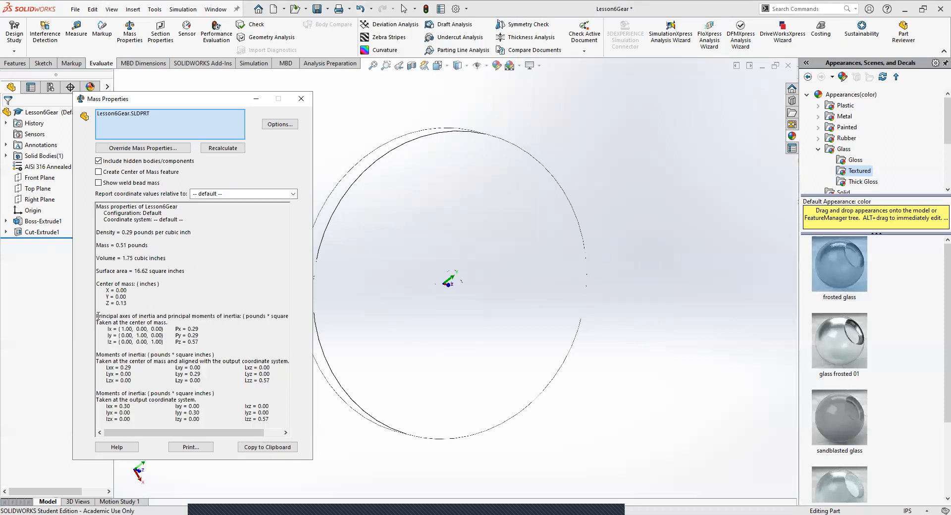
drag(98, 316, 272, 420)
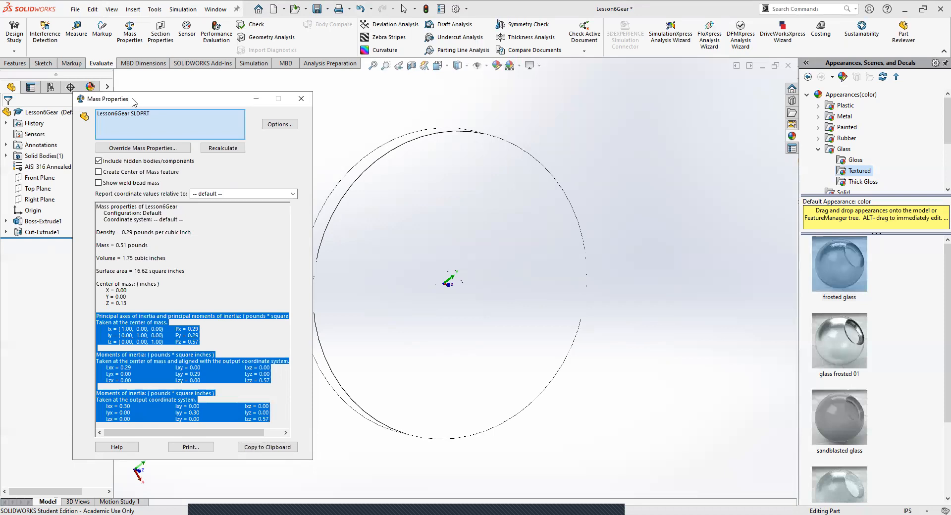
Step: Move the mass properties report aside, highlight the density, mass, volume and surface area values, and close the report
drag(133, 102, 174, 97)
click(267, 279)
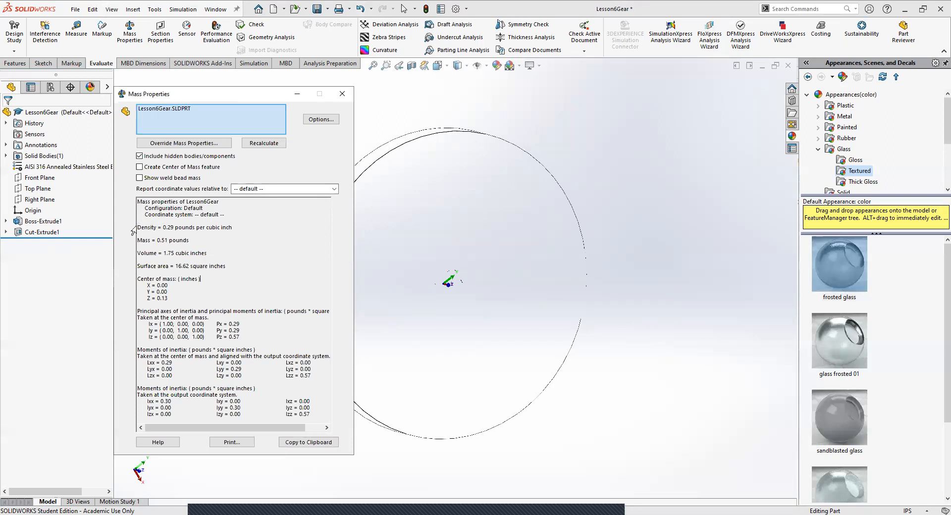
drag(151, 231, 241, 270)
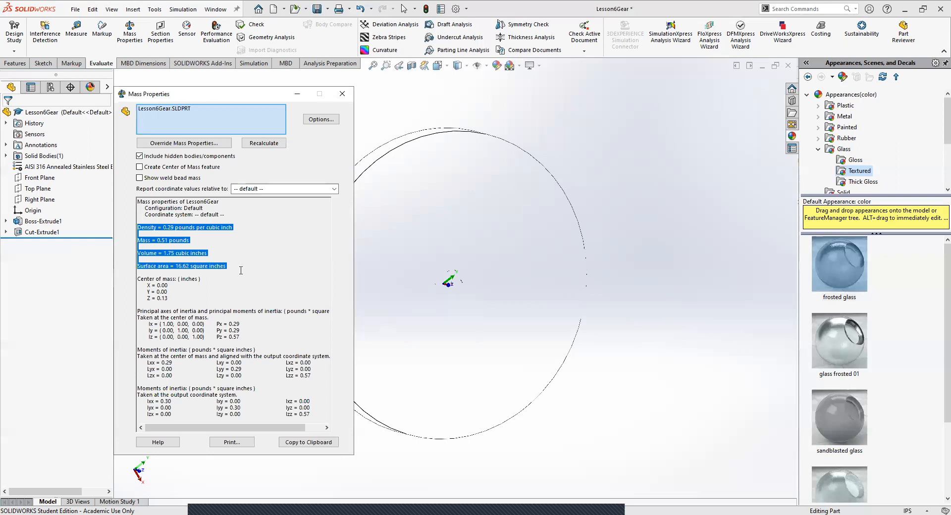
click(342, 96)
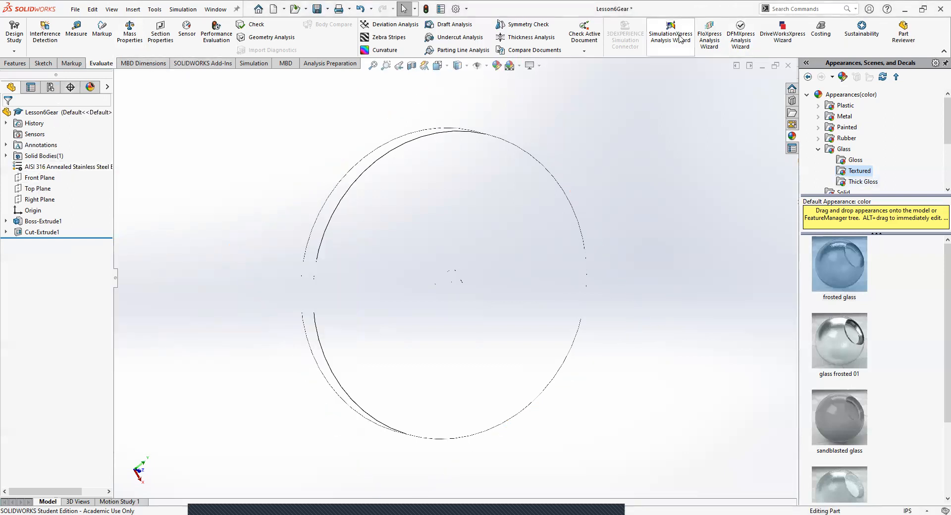
Step: Examine the gear with its stainless steel material from several angles and distances
click(453, 241)
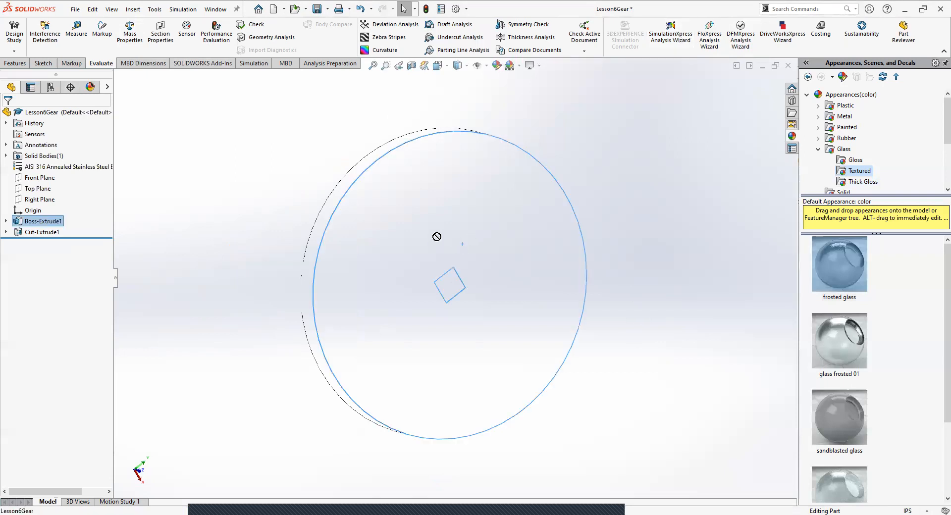
click(148, 206)
middle_drag(276, 248, 499, 289)
middle_drag(533, 264, 428, 295)
scroll(741, 318, up, 4)
middle_drag(671, 318, 446, 306)
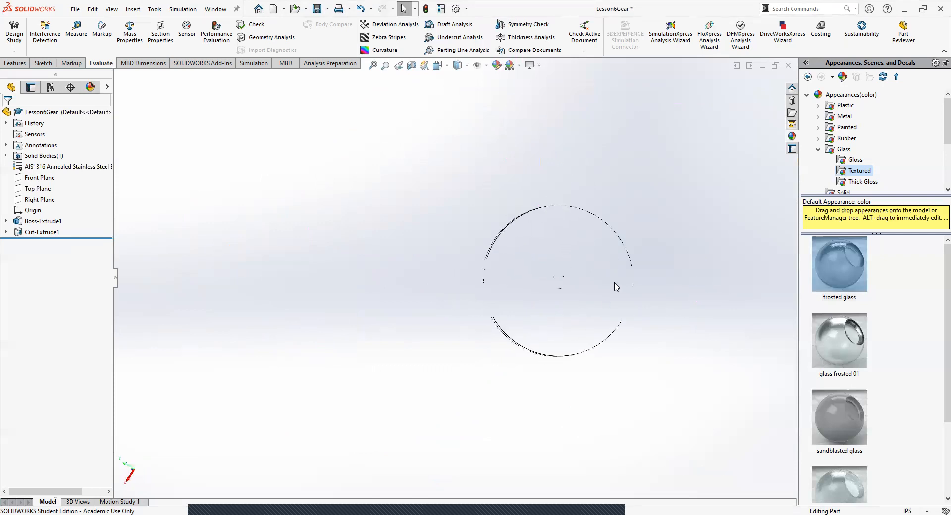
scroll(585, 249, up, 2)
scroll(577, 260, down, 3)
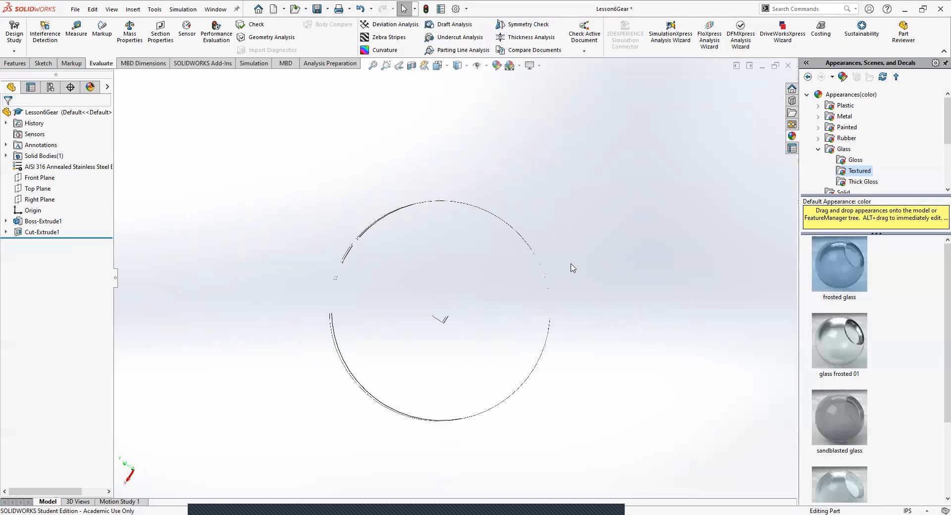